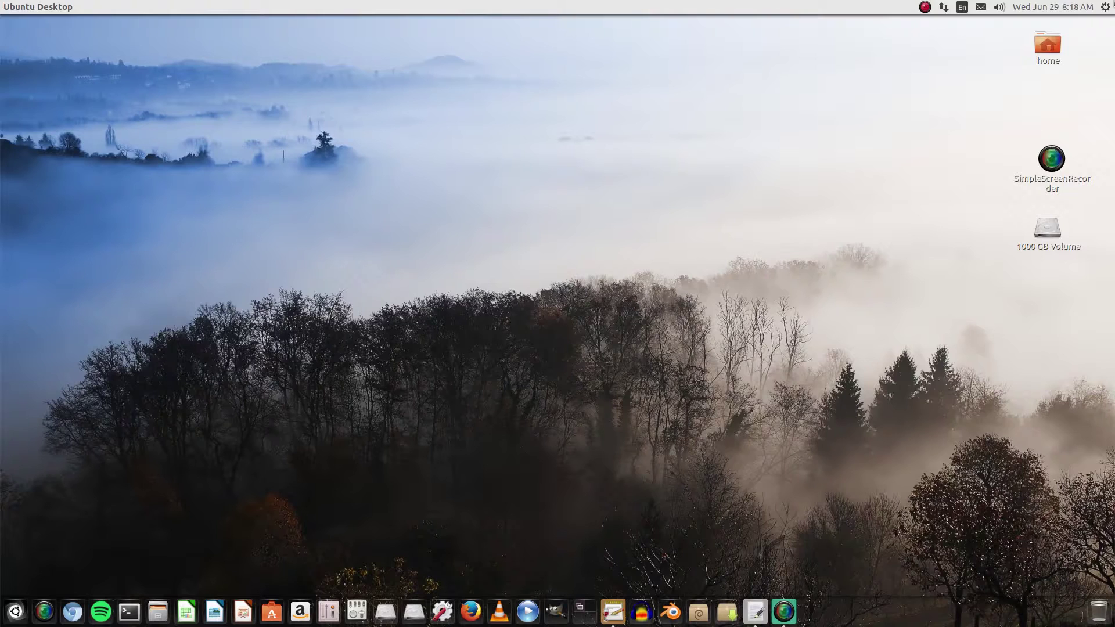
# View this computer's system details from the system menu, then close the details window
pyautogui.click(1106, 7)
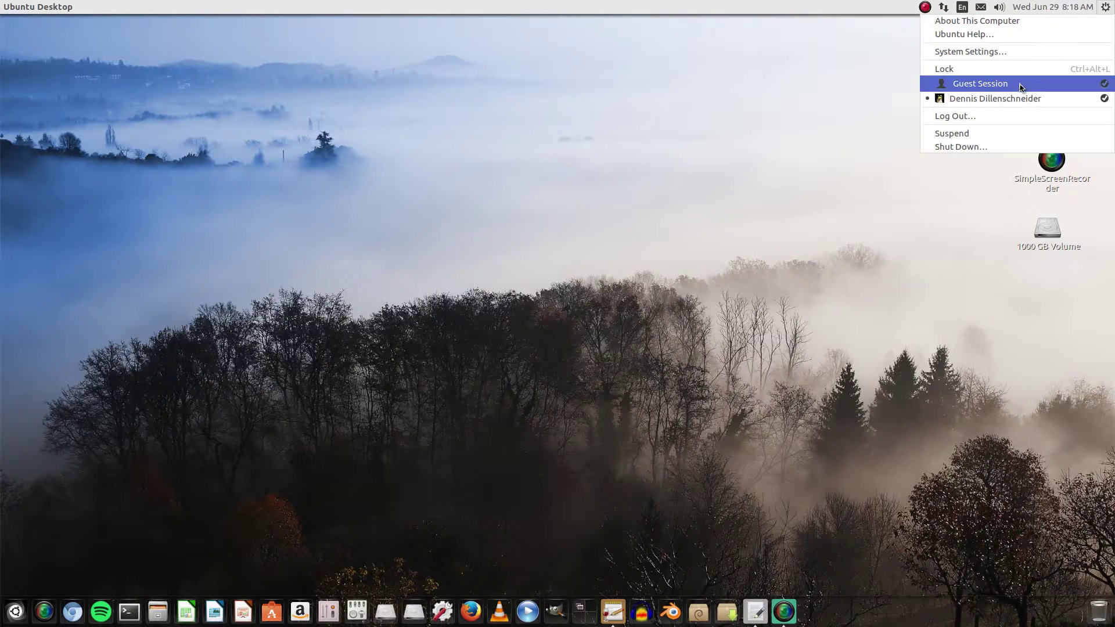
pyautogui.click(995, 22)
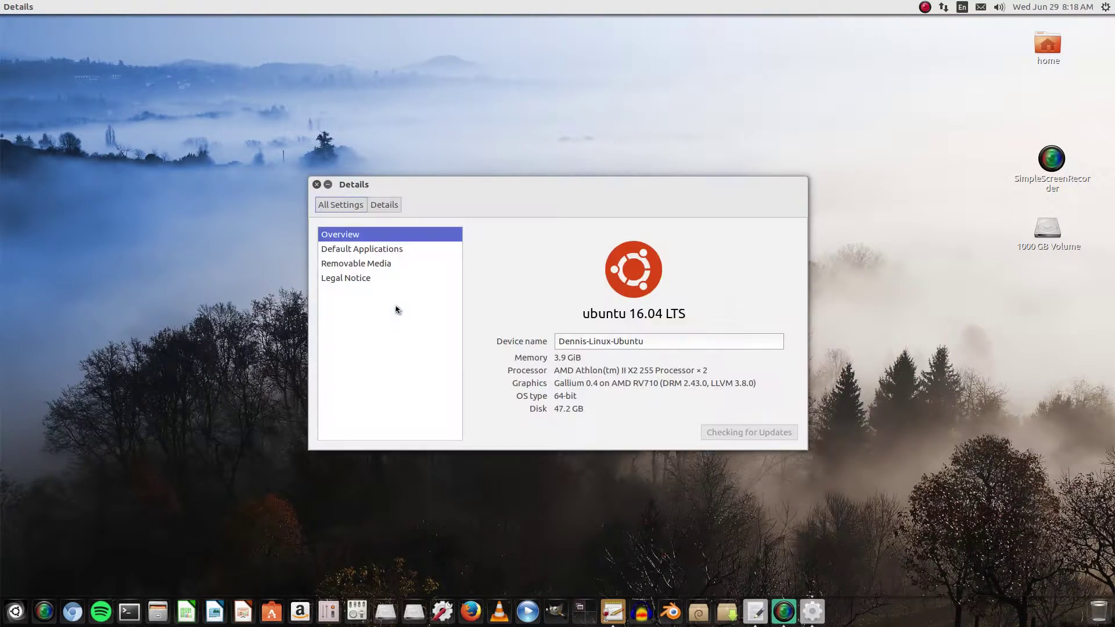
pyautogui.click(317, 185)
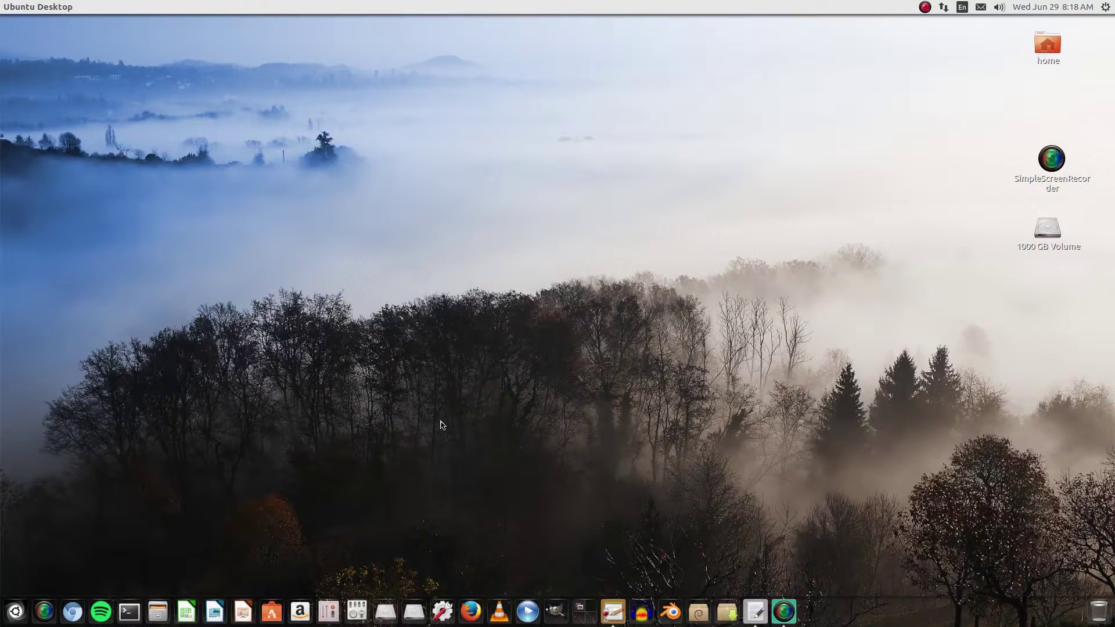
# Open a terminal, then open Config.wtf in the text editor and close it without saving
pyautogui.click(129, 614)
pyautogui.moveTo(891, 325); pyautogui.dragTo(600, 74)
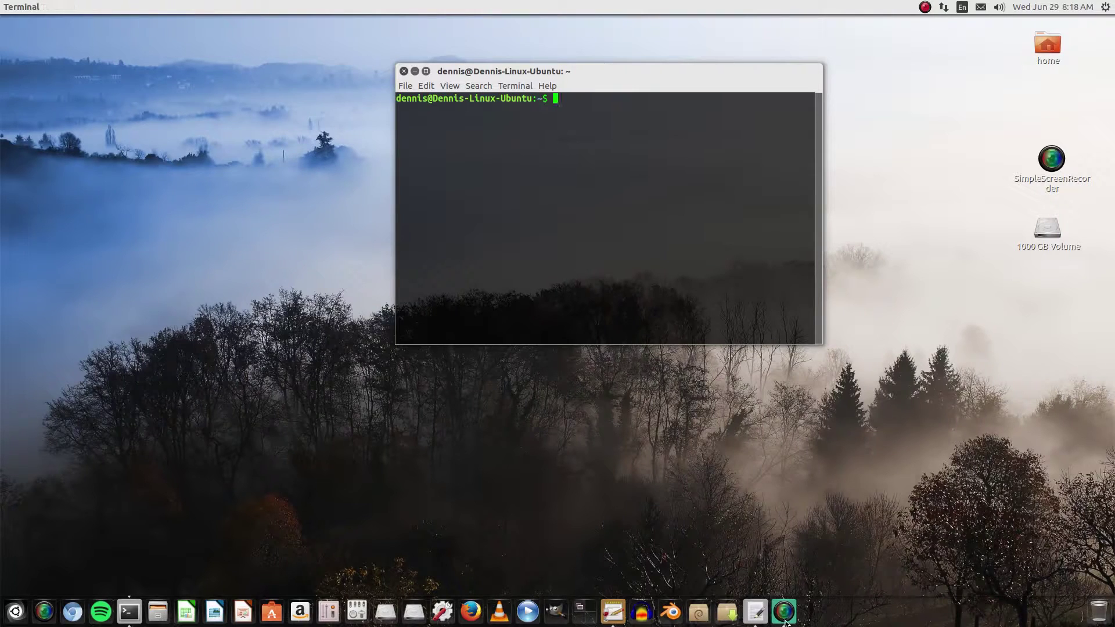
pyautogui.click(765, 617)
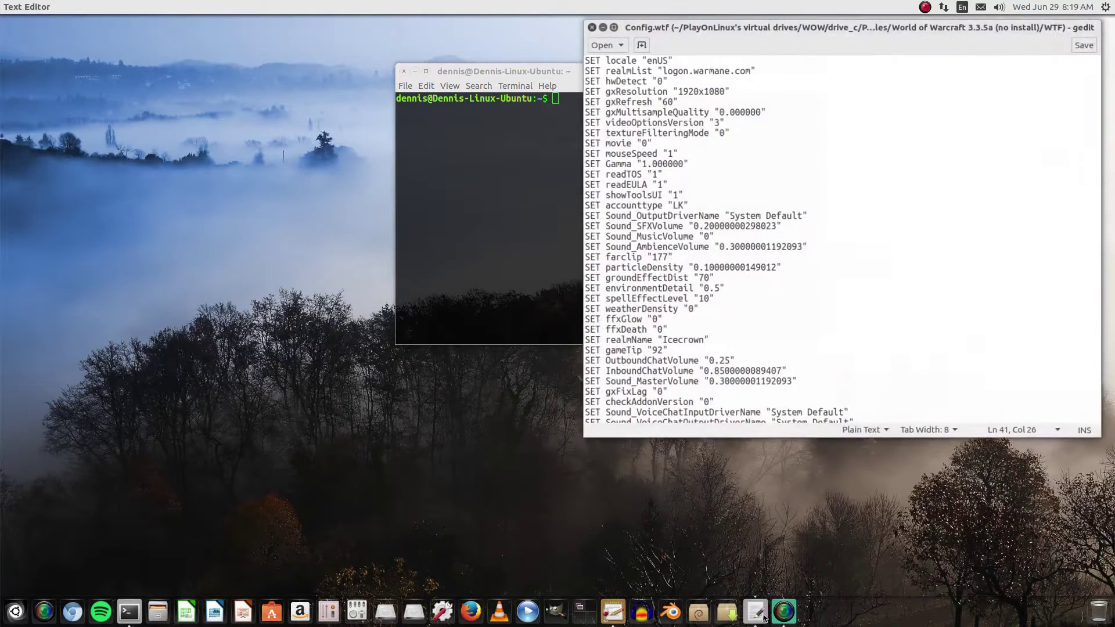
pyautogui.click(590, 26)
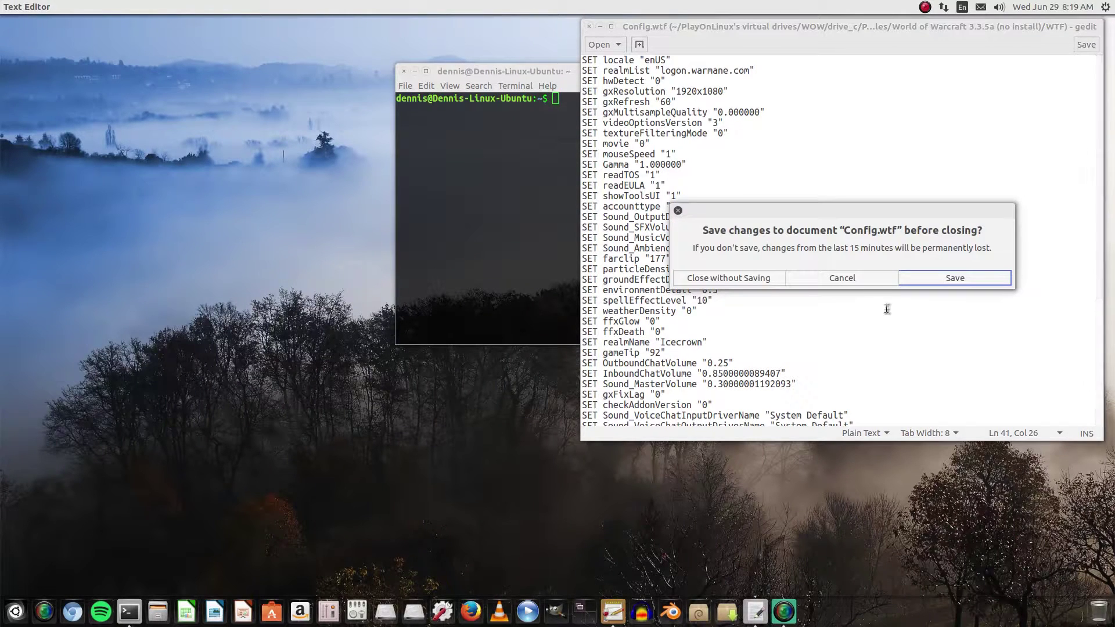
pyautogui.click(764, 279)
# Open the PlayOnLinux install-command notes beside the terminal, with the cursor after the install command
pyautogui.click(606, 619)
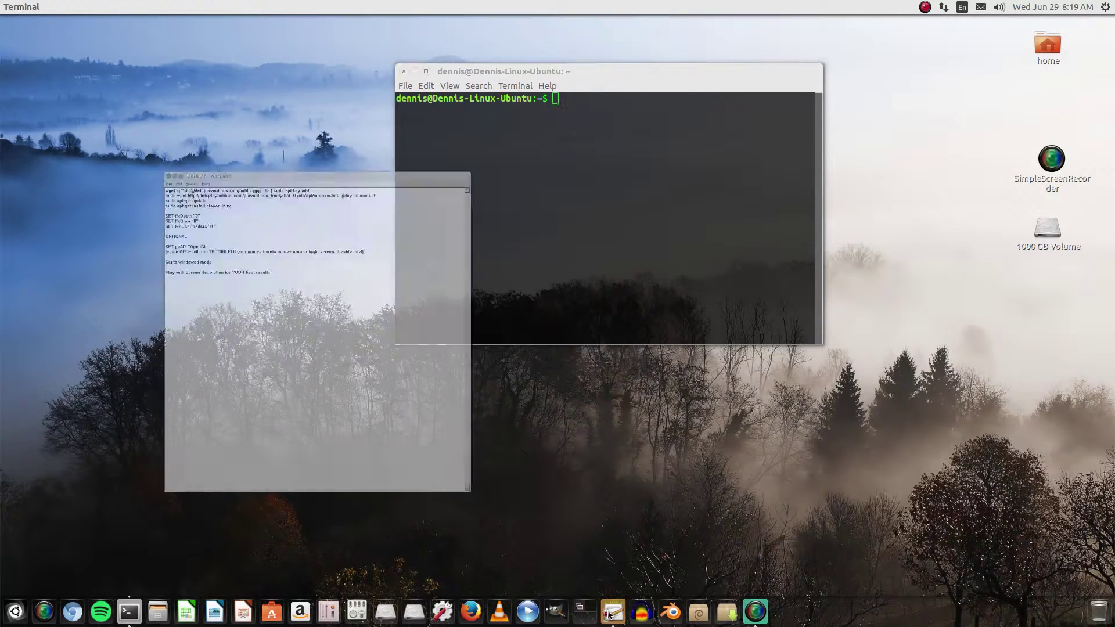
pyautogui.moveTo(637, 72); pyautogui.dragTo(829, 71)
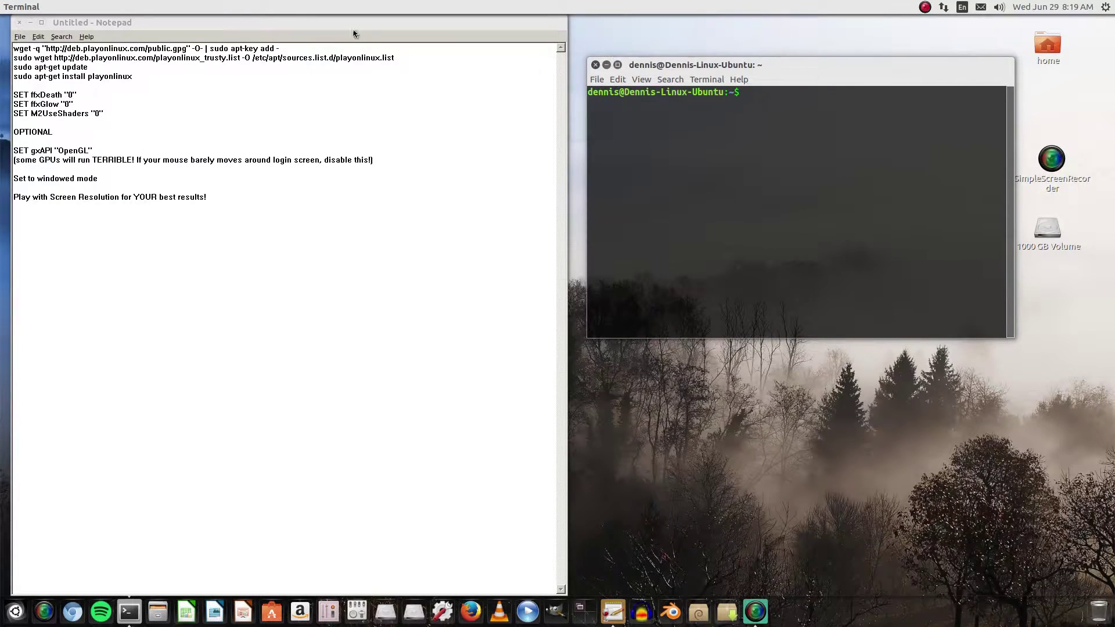
pyautogui.moveTo(133, 76); pyautogui.dragTo(12, 49)
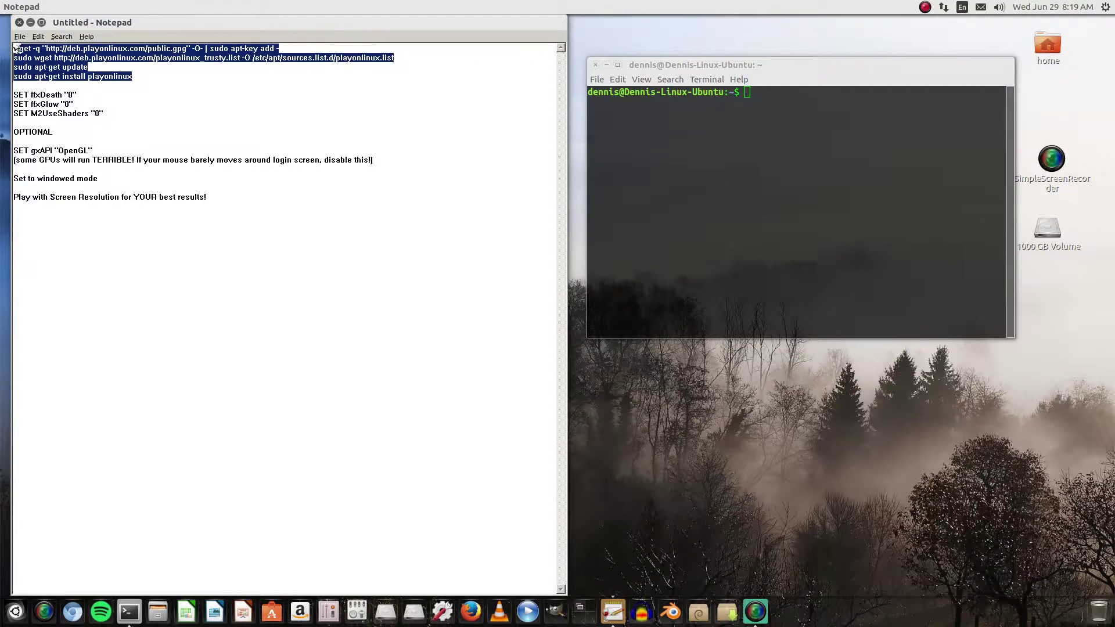
pyautogui.click(168, 85)
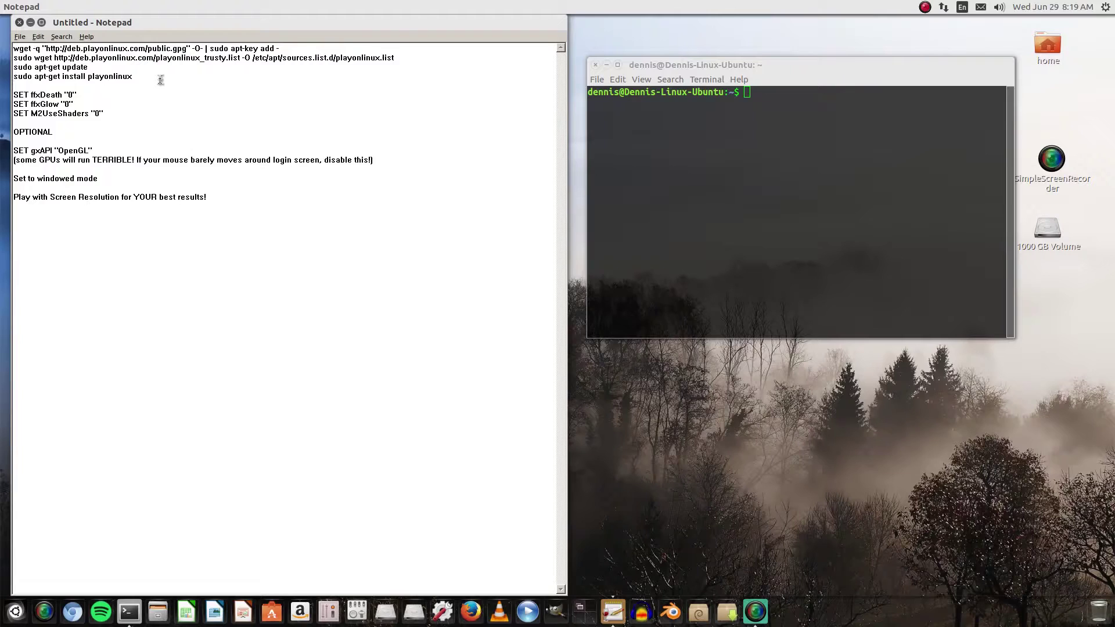
pyautogui.click(159, 76)
pyautogui.click(779, 66)
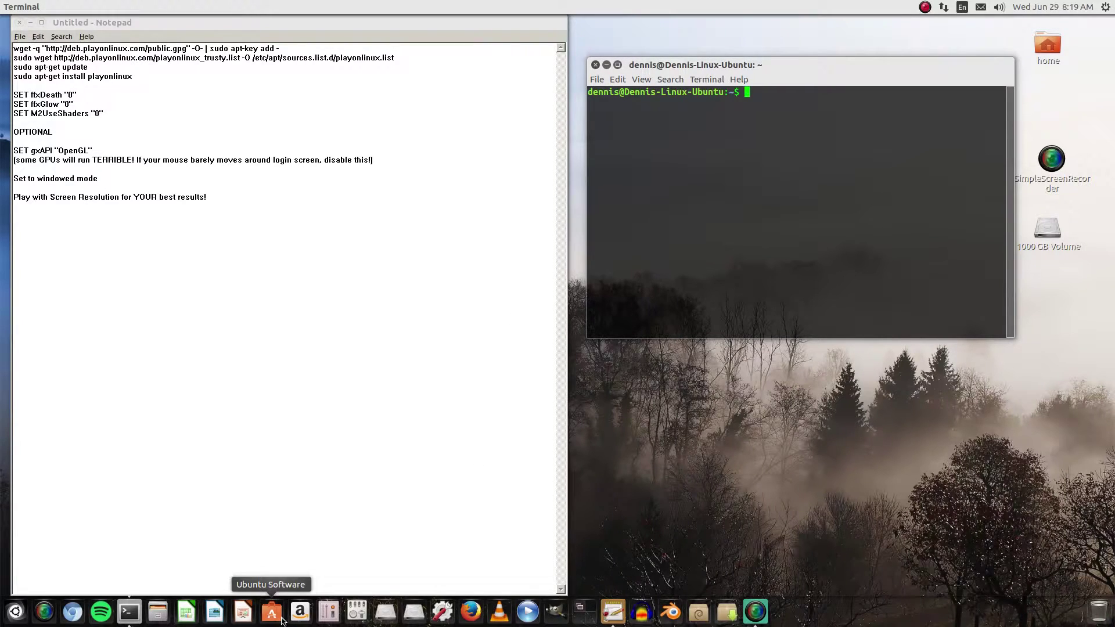
# Close the terminal and minimize the notes window instead of closing it
pyautogui.click(596, 64)
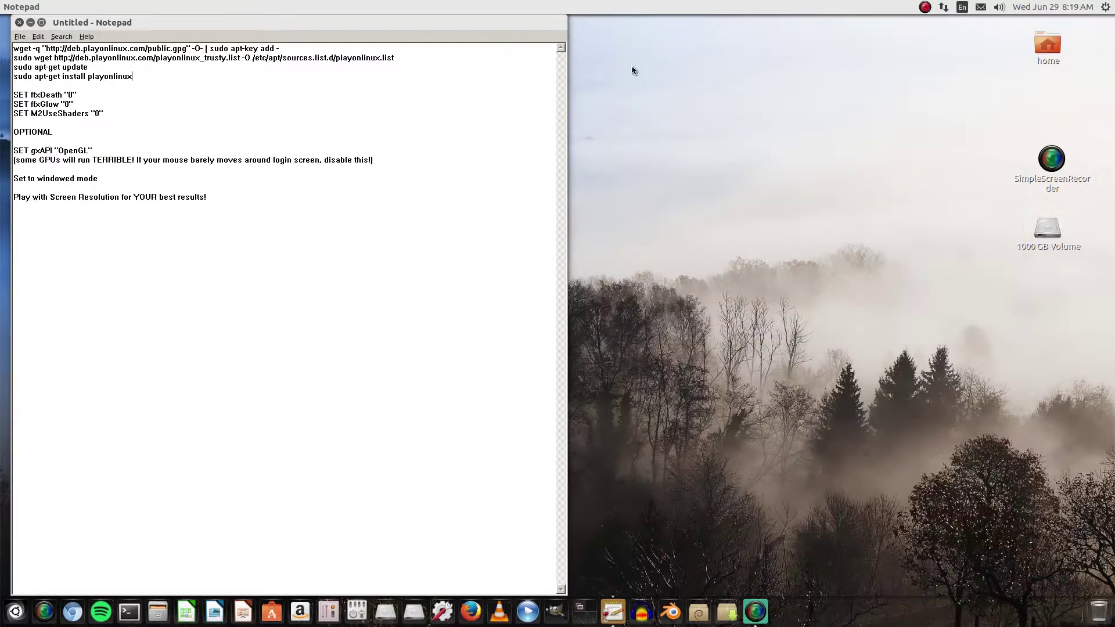
pyautogui.click(18, 24)
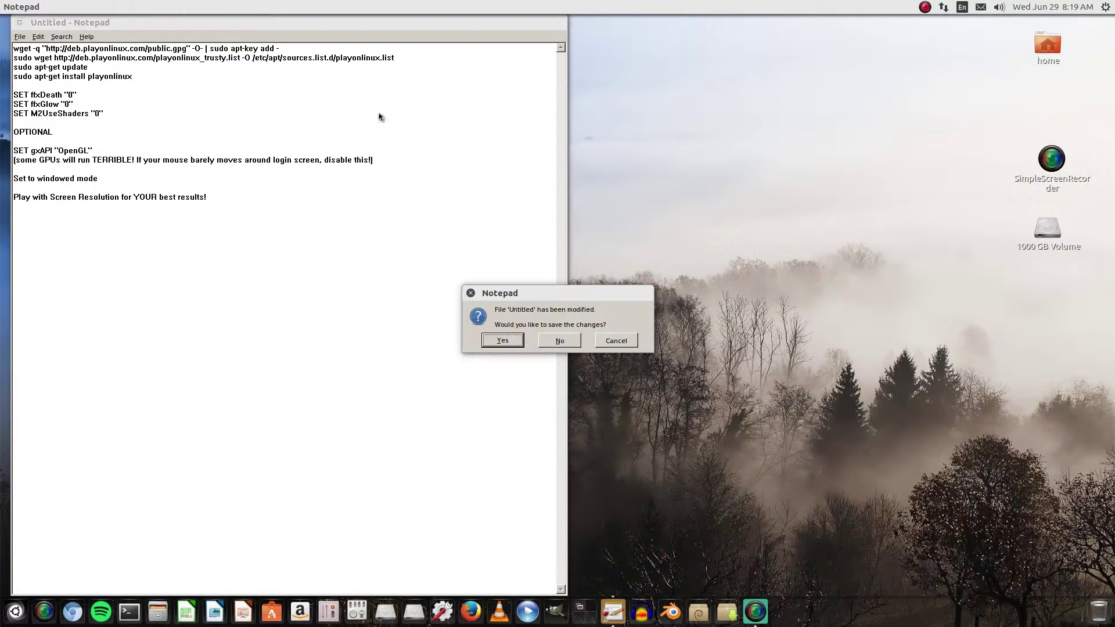
pyautogui.click(635, 343)
pyautogui.click(32, 23)
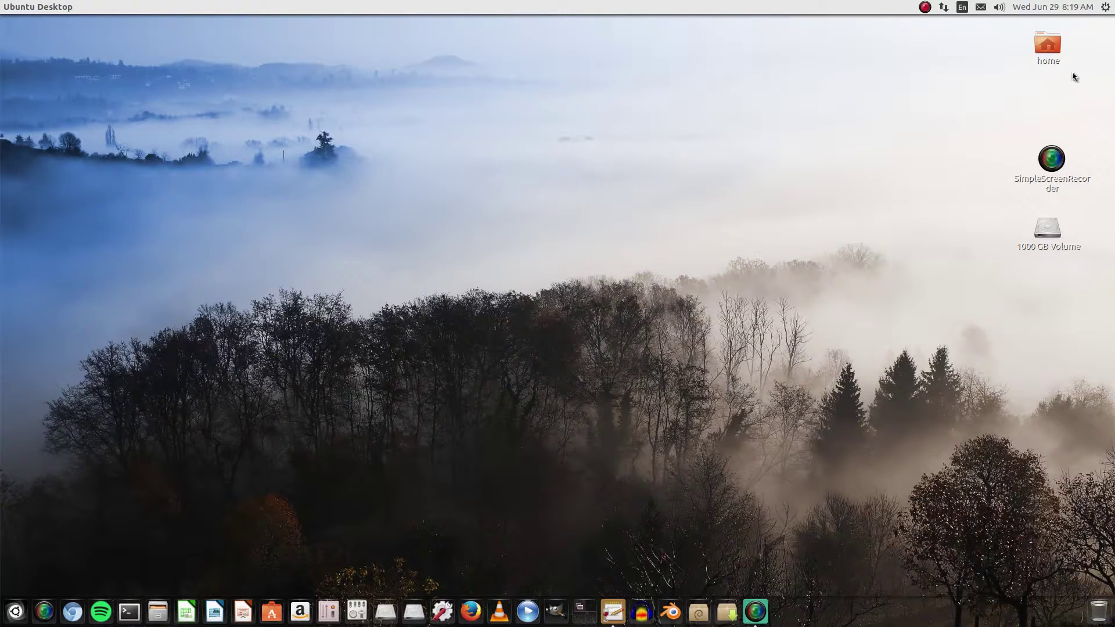
pyautogui.doubleClick(1055, 45)
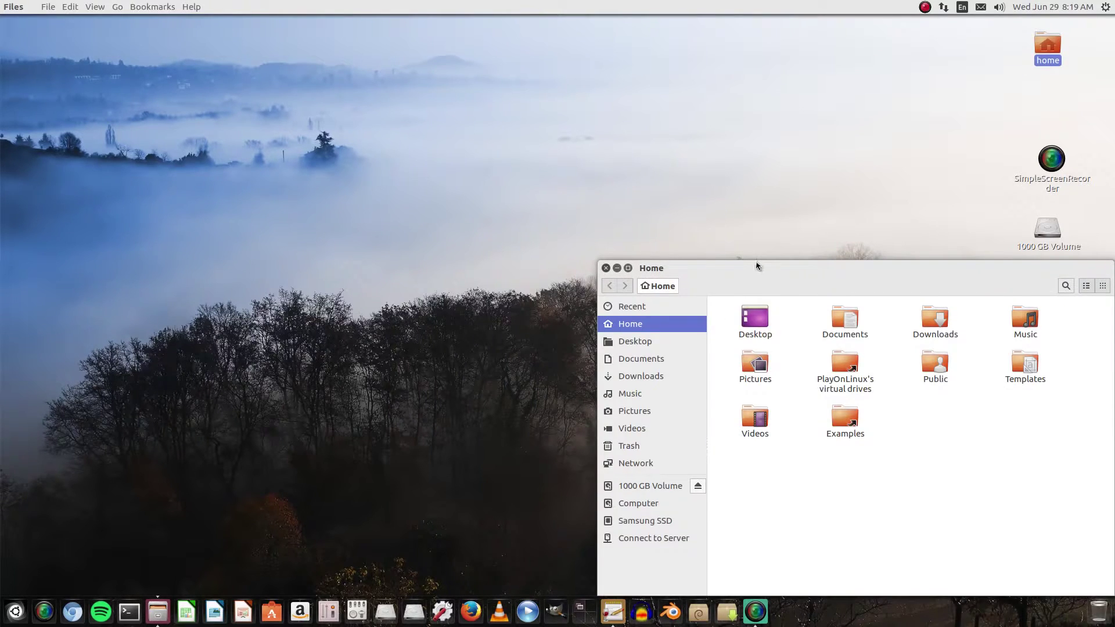
pyautogui.moveTo(757, 266); pyautogui.dragTo(476, 60)
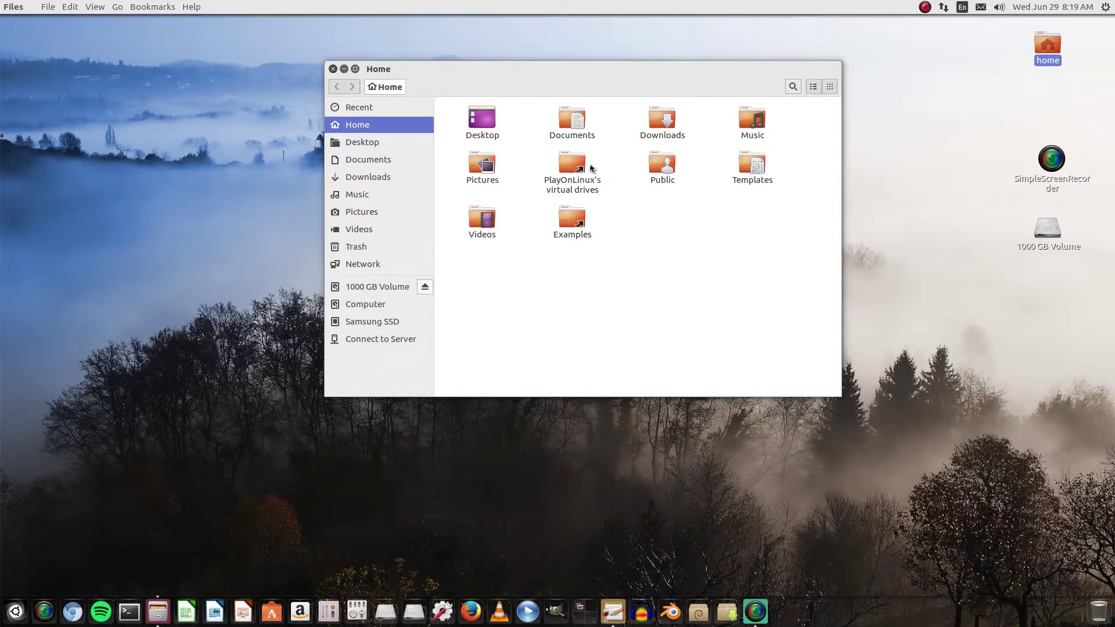
pyautogui.rightClick(386, 285)
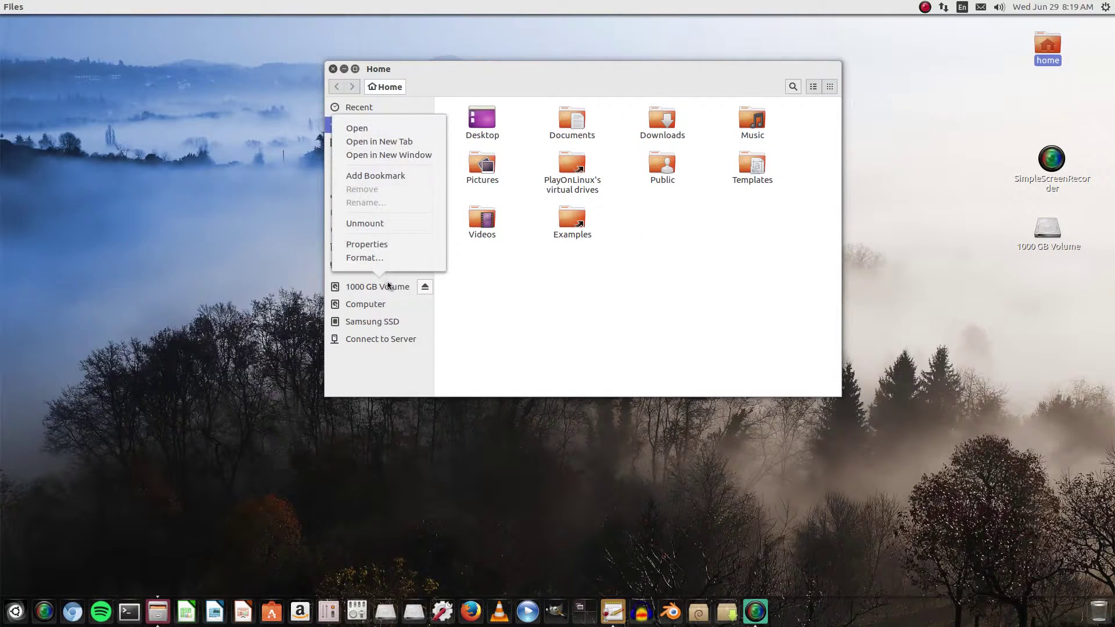
pyautogui.click(396, 153)
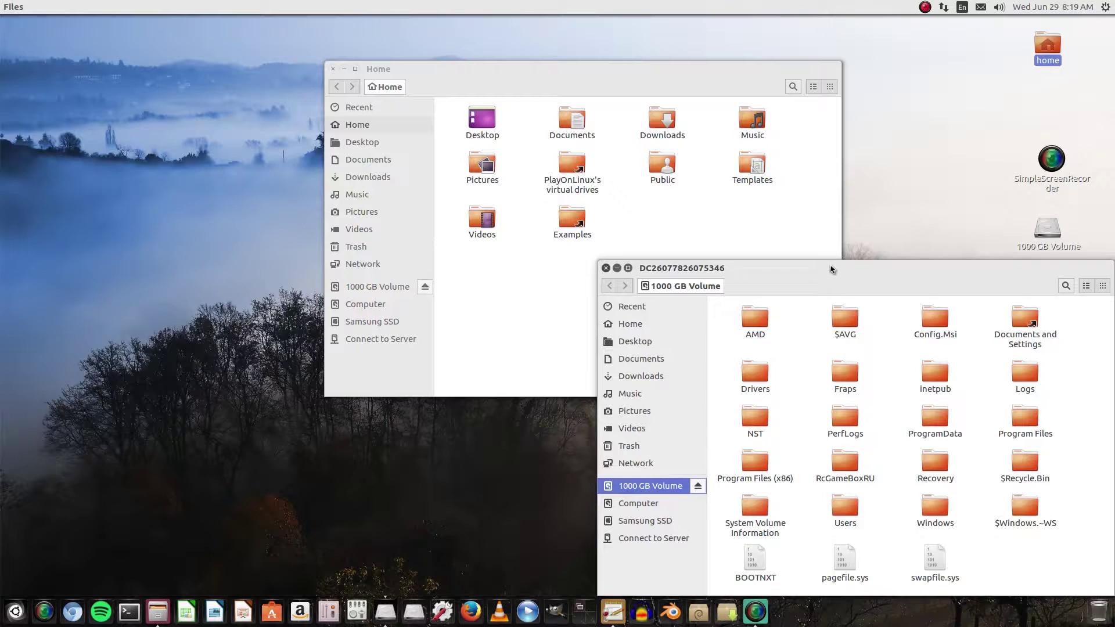
pyautogui.moveTo(834, 269); pyautogui.dragTo(570, 104)
pyautogui.doubleClick(587, 336)
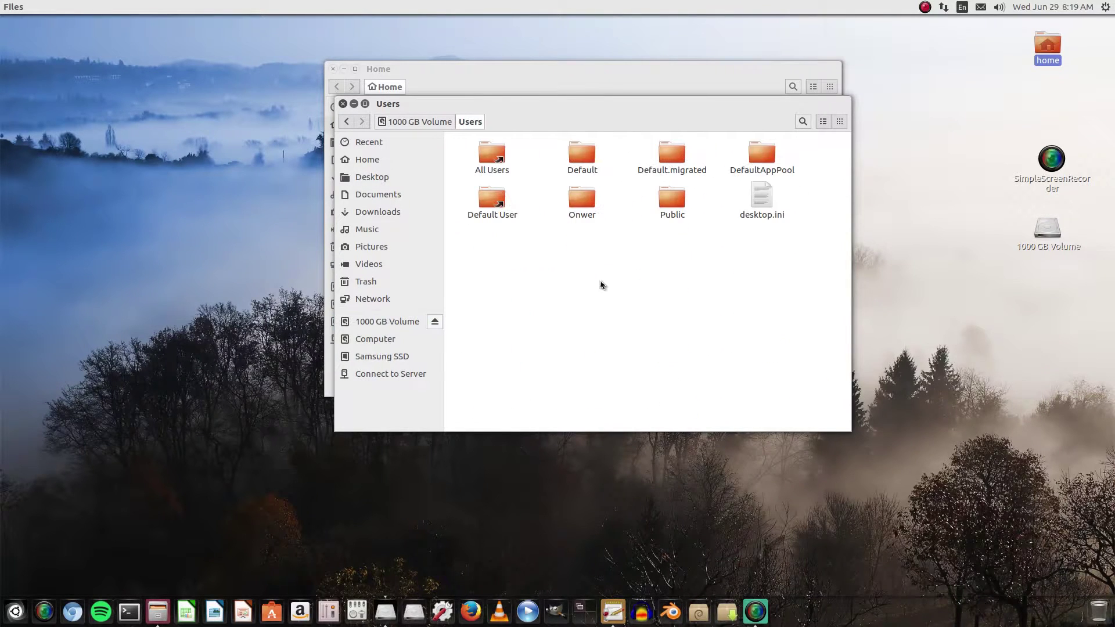
pyautogui.doubleClick(576, 210)
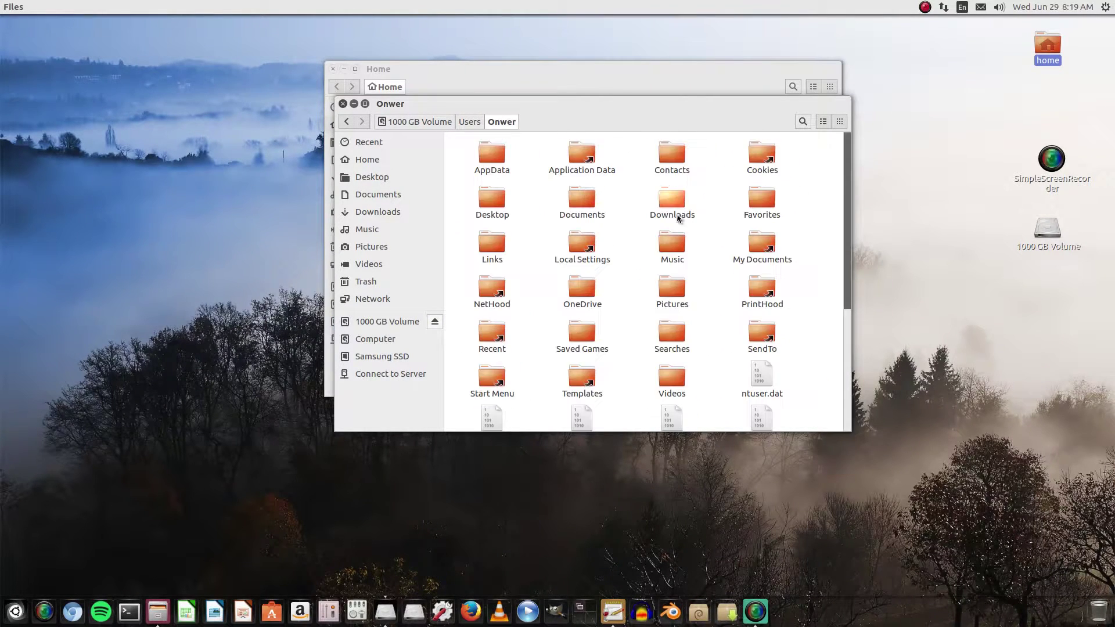
pyautogui.doubleClick(675, 199)
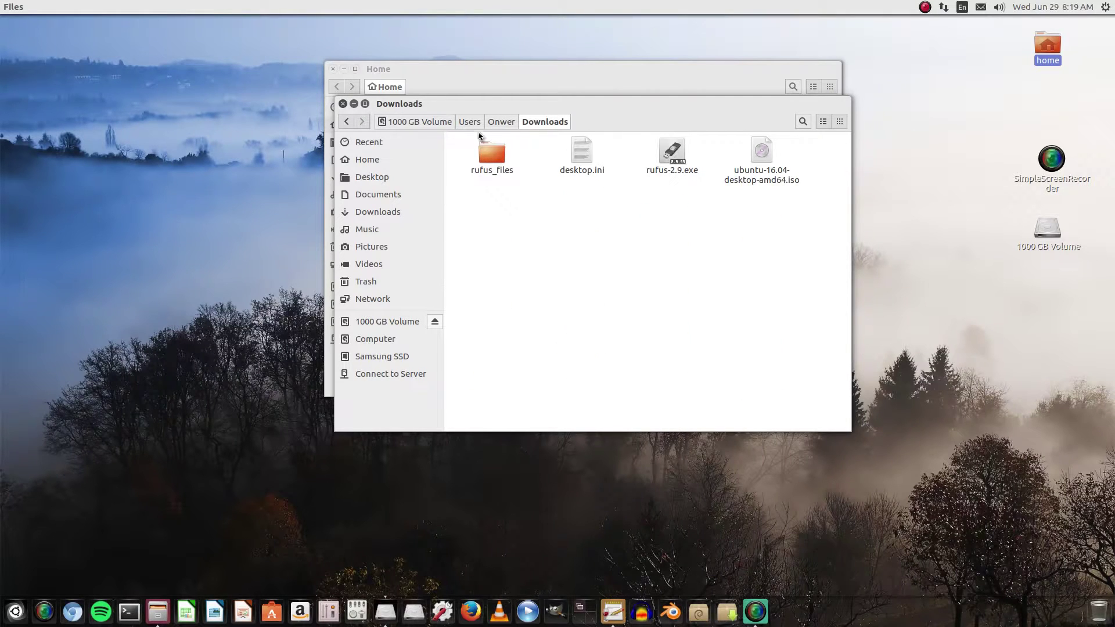
pyautogui.click(345, 122)
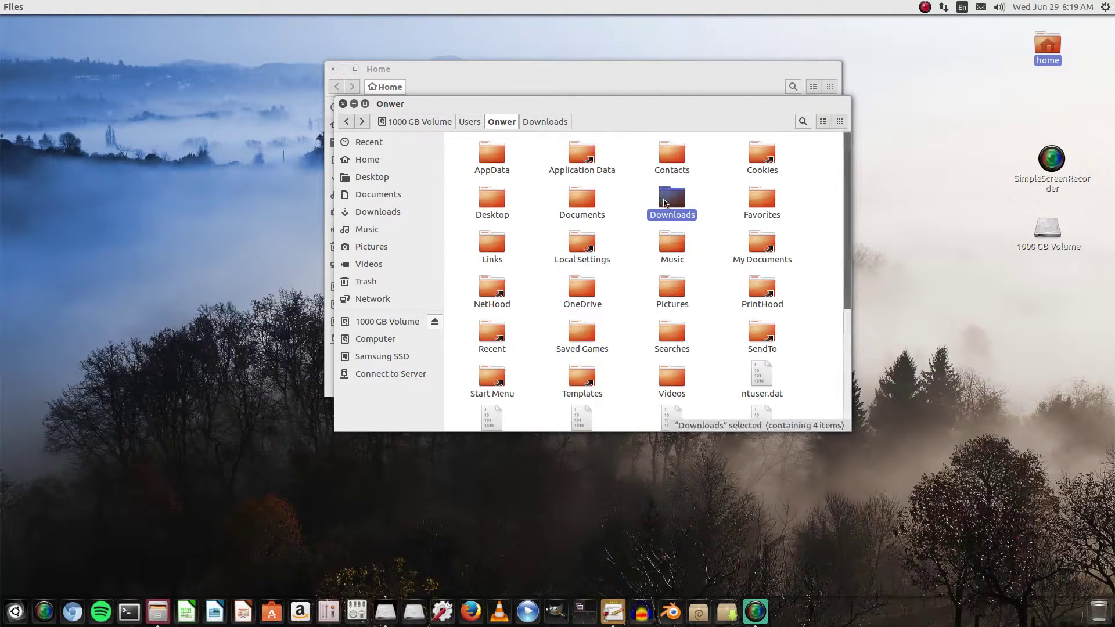
pyautogui.doubleClick(596, 199)
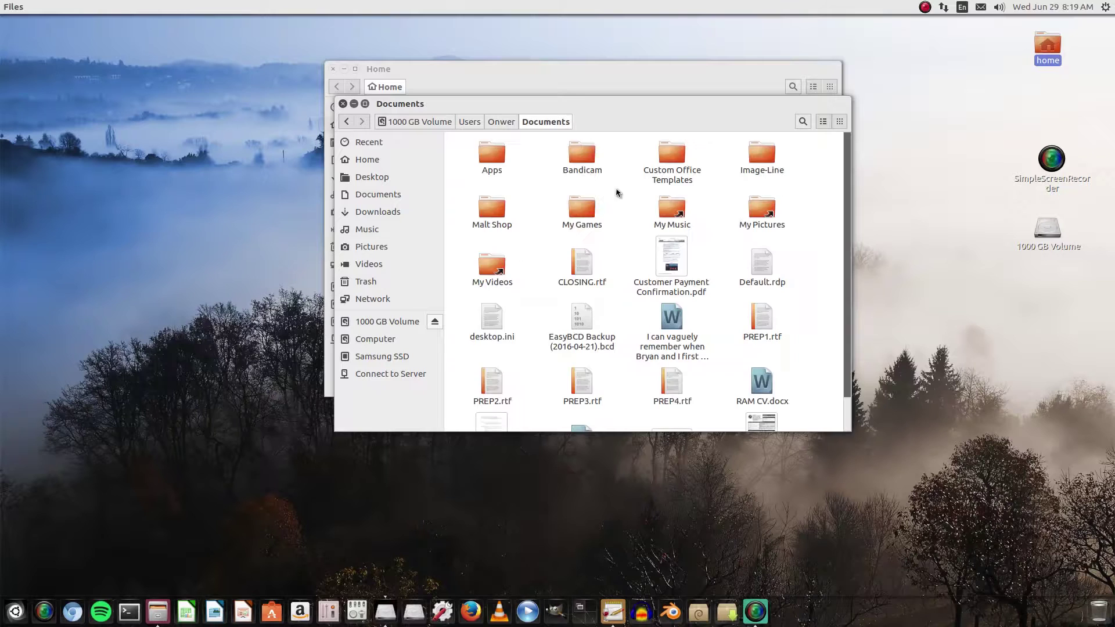
pyautogui.doubleClick(581, 208)
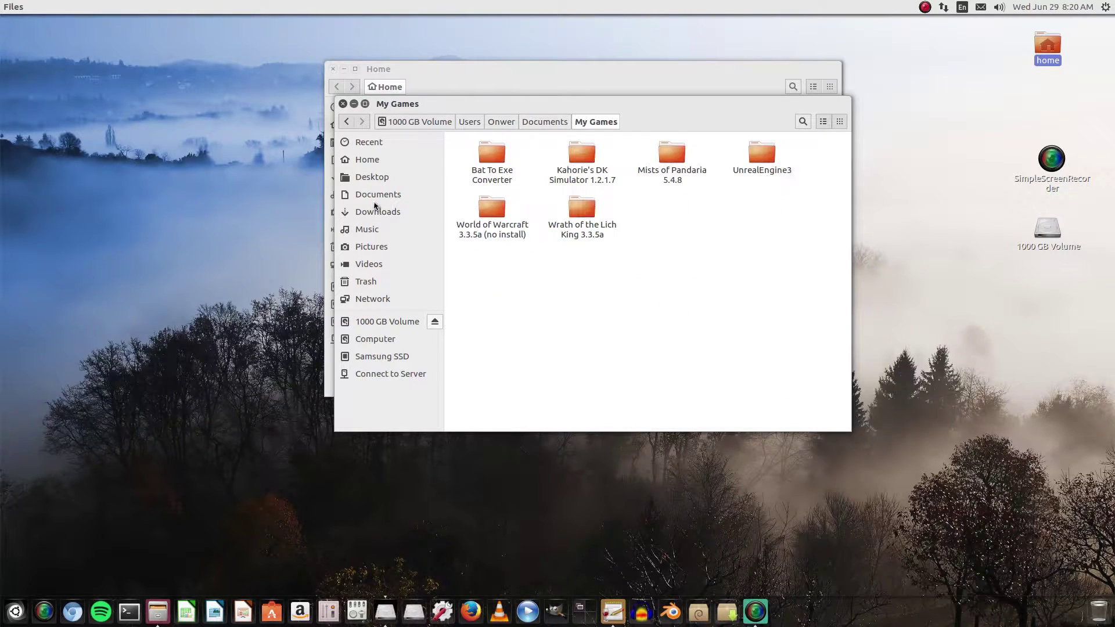
pyautogui.click(492, 208)
pyautogui.click(517, 251)
pyautogui.click(492, 212)
pyautogui.moveTo(500, 211); pyautogui.dragTo(523, 244)
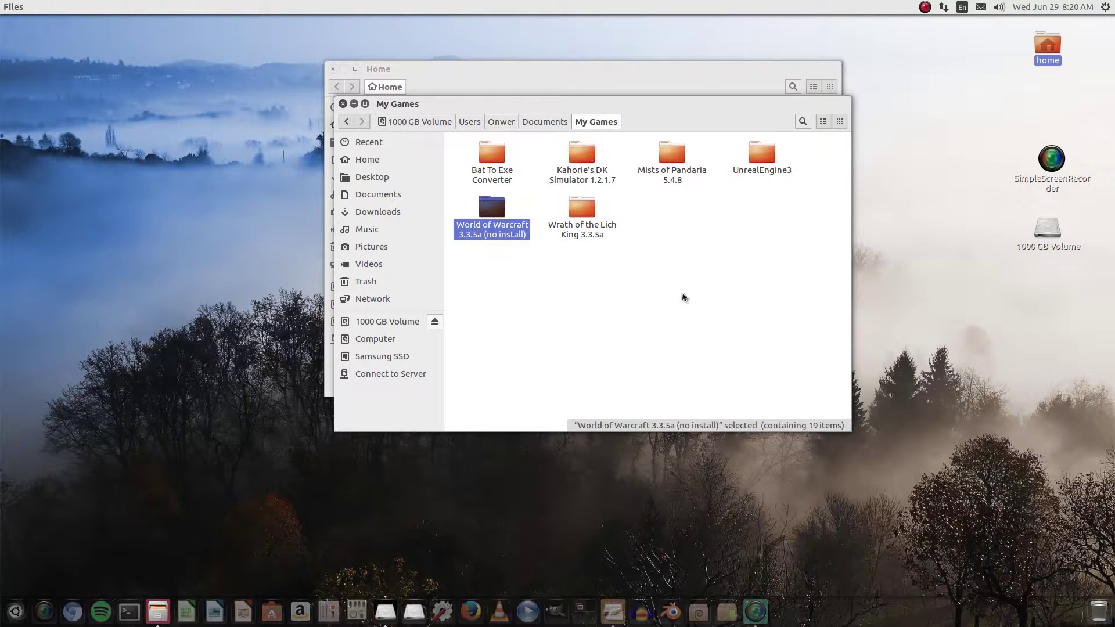
pyautogui.click(344, 105)
pyautogui.click(333, 69)
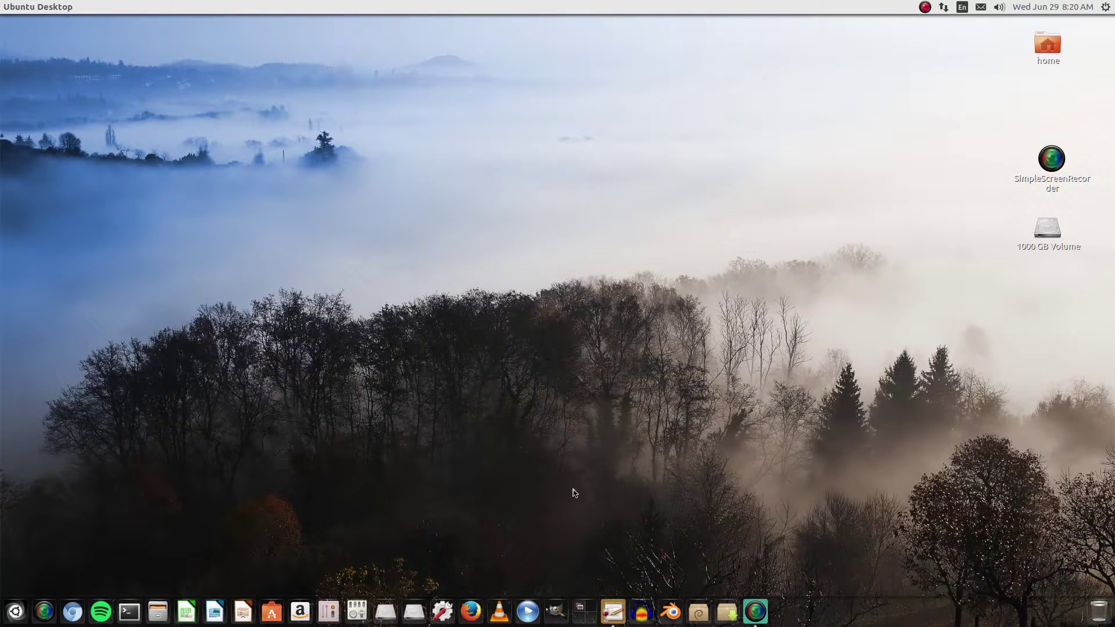
# Launch PlayOnLinux from the application search and nudge its empty main window into place
pyautogui.press('super')
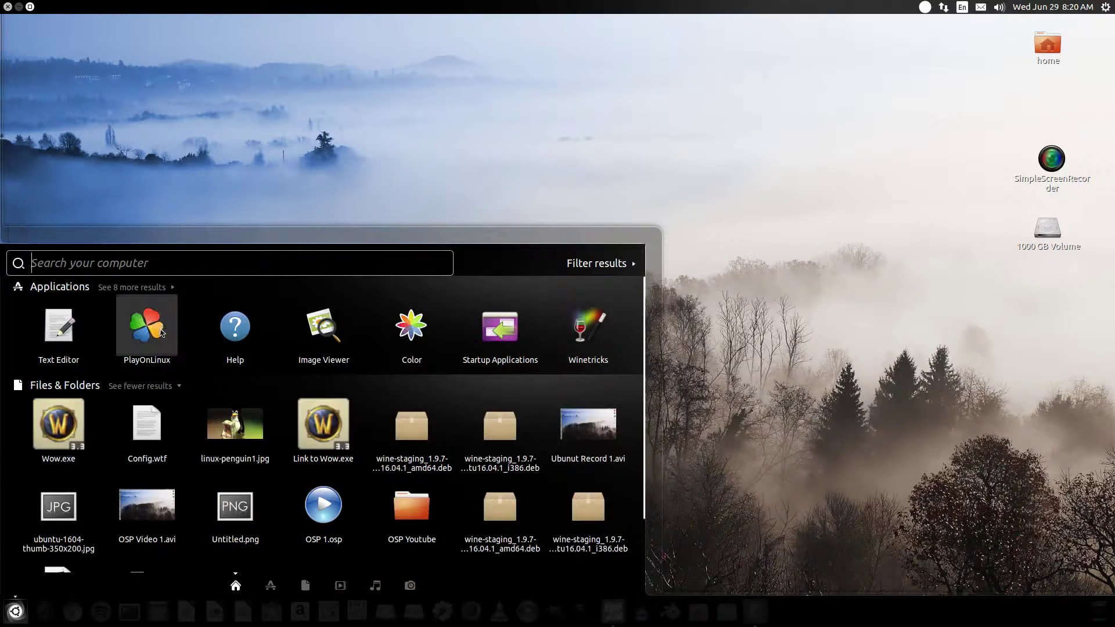
pyautogui.click(158, 326)
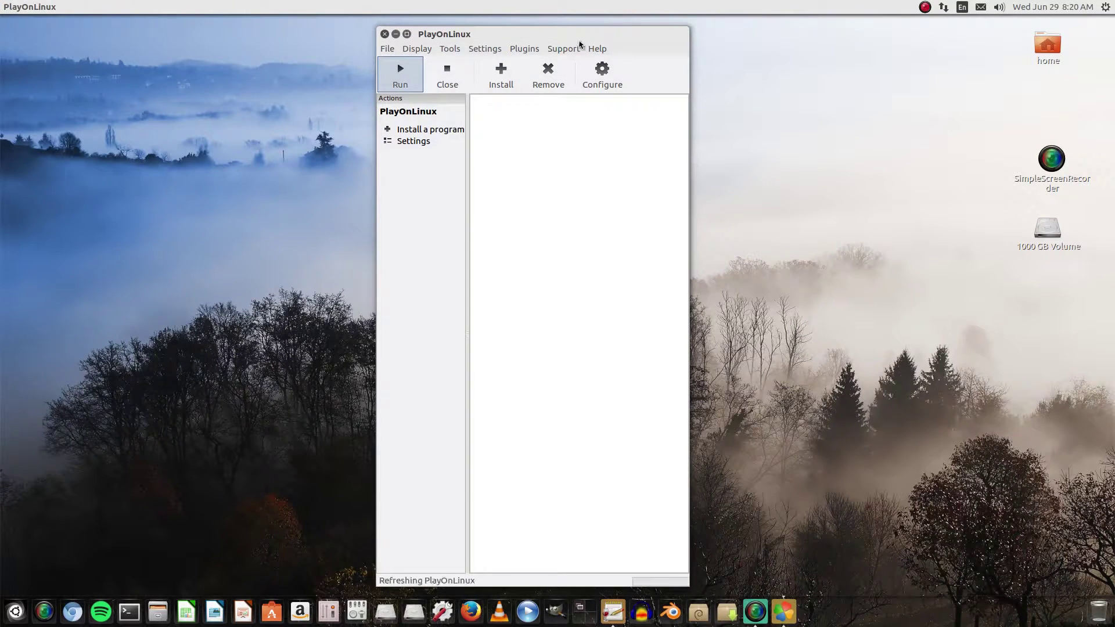
pyautogui.moveTo(576, 33)
pyautogui.mouseDown()
pyautogui.moveTo(628, 20)
pyautogui.moveTo(598, 25)
pyautogui.moveTo(597, 46)
pyautogui.moveTo(596, 29)
pyautogui.mouseUp()
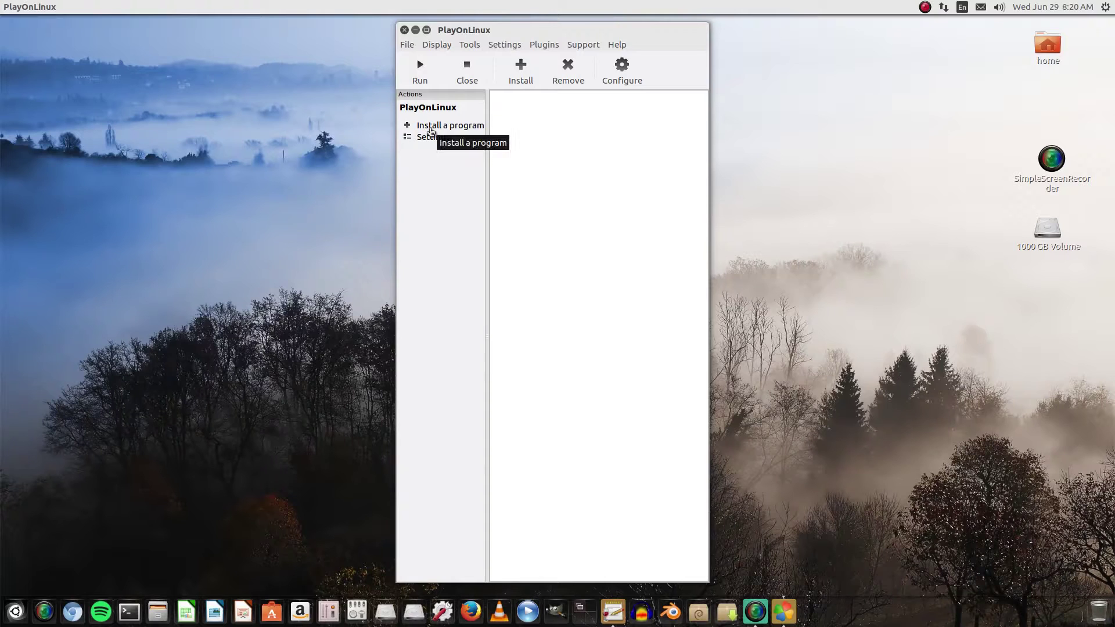
# Start a non-listed program install in PlayOnLinux, choosing to install into a new virtual drive
pyautogui.click(430, 131)
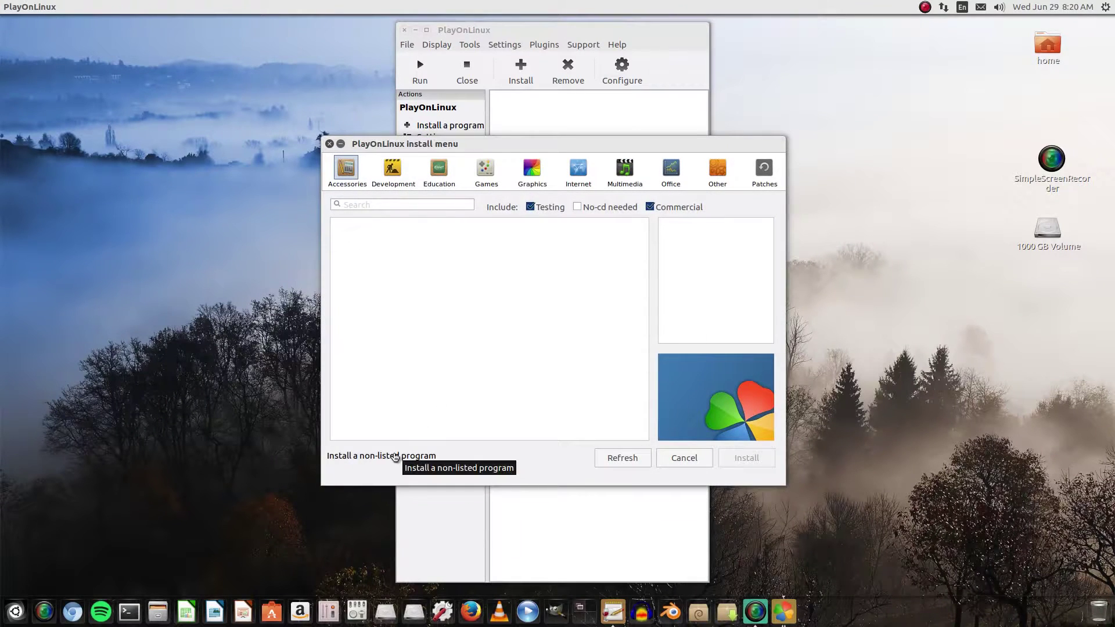
pyautogui.click(394, 455)
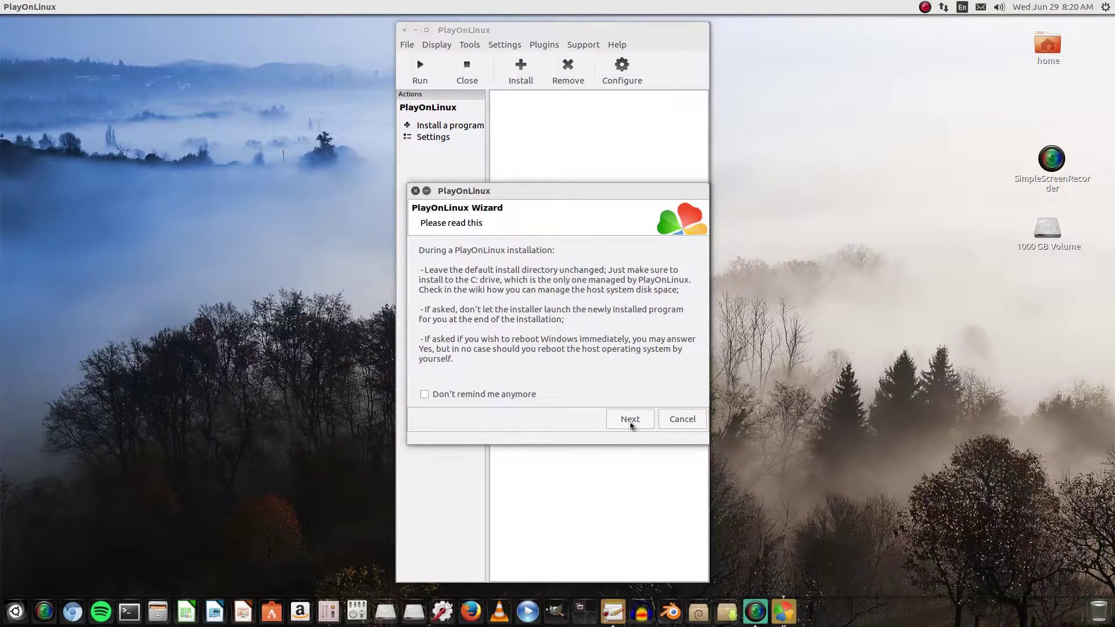
pyautogui.click(631, 420)
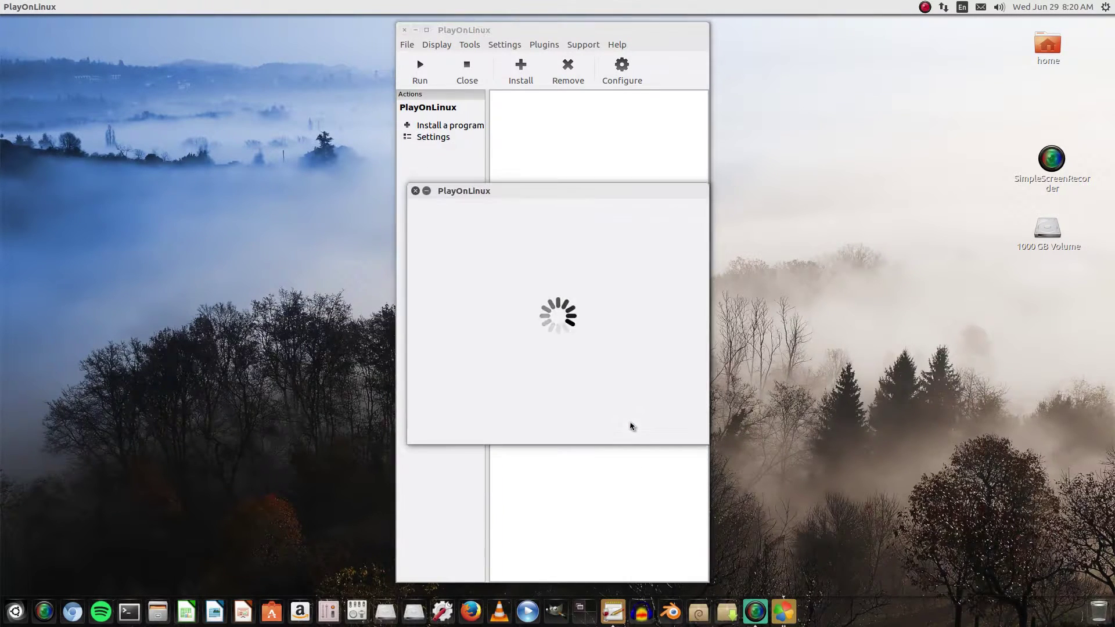
pyautogui.click(631, 421)
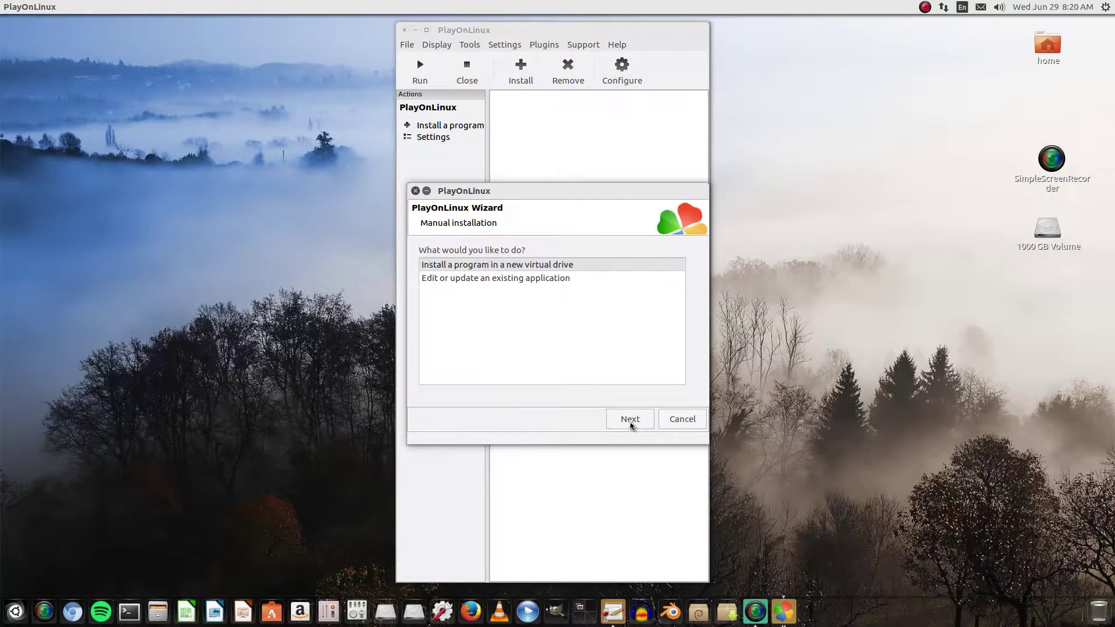
pyautogui.click(528, 267)
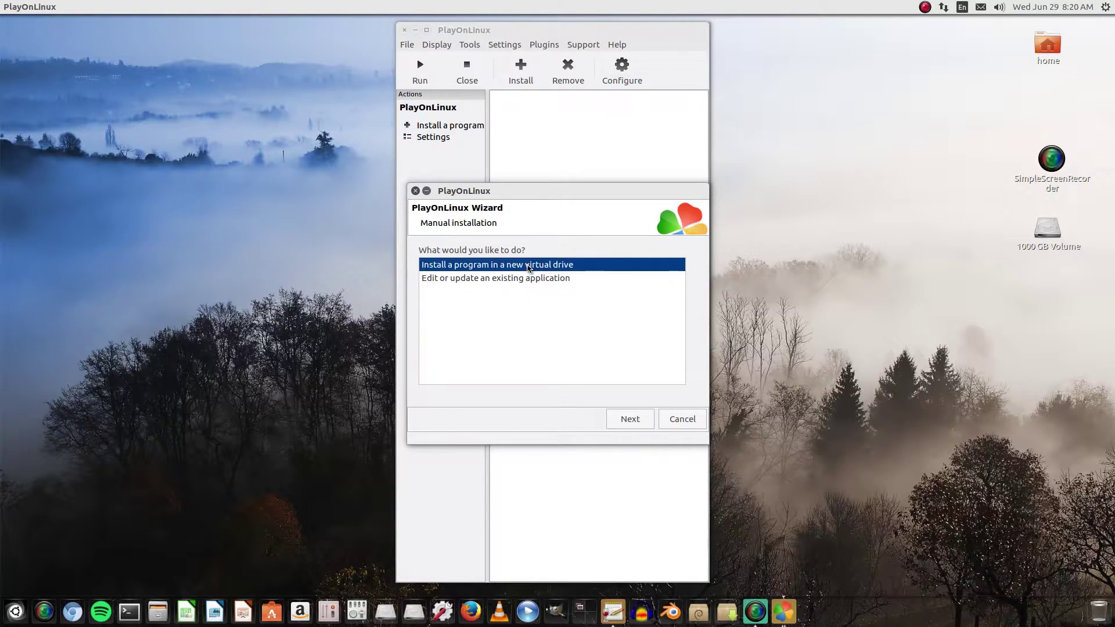
pyautogui.click(630, 419)
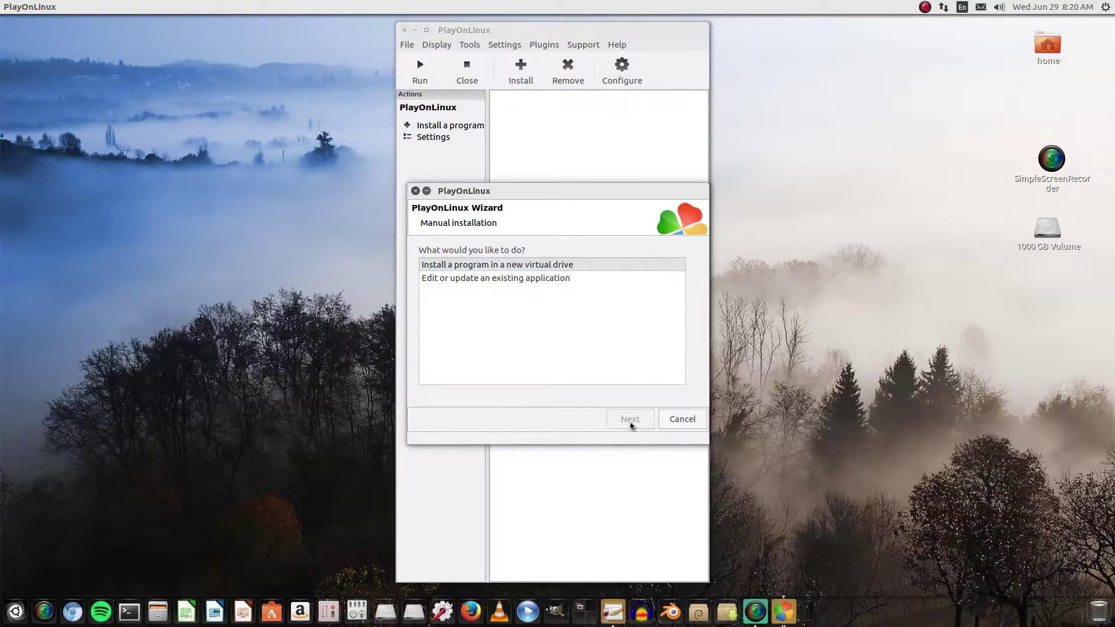
# Name the virtual drive 'WoW', skip pre-install options, and create it as 64-bit
pyautogui.click(559, 271)
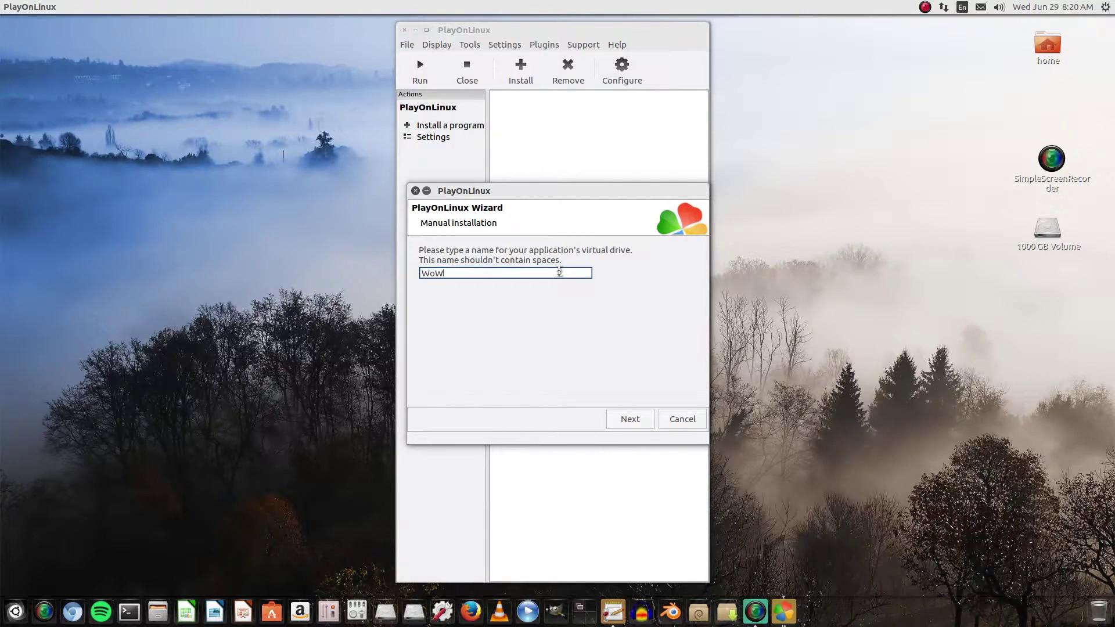
pyautogui.write('WoW')
pyautogui.click(637, 424)
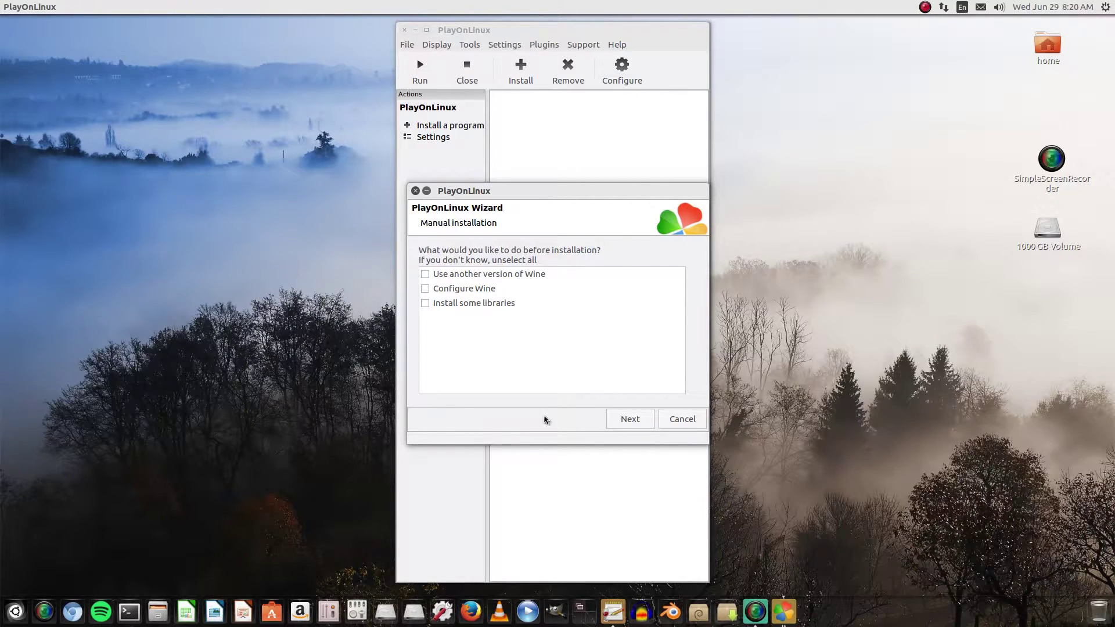
pyautogui.click(647, 420)
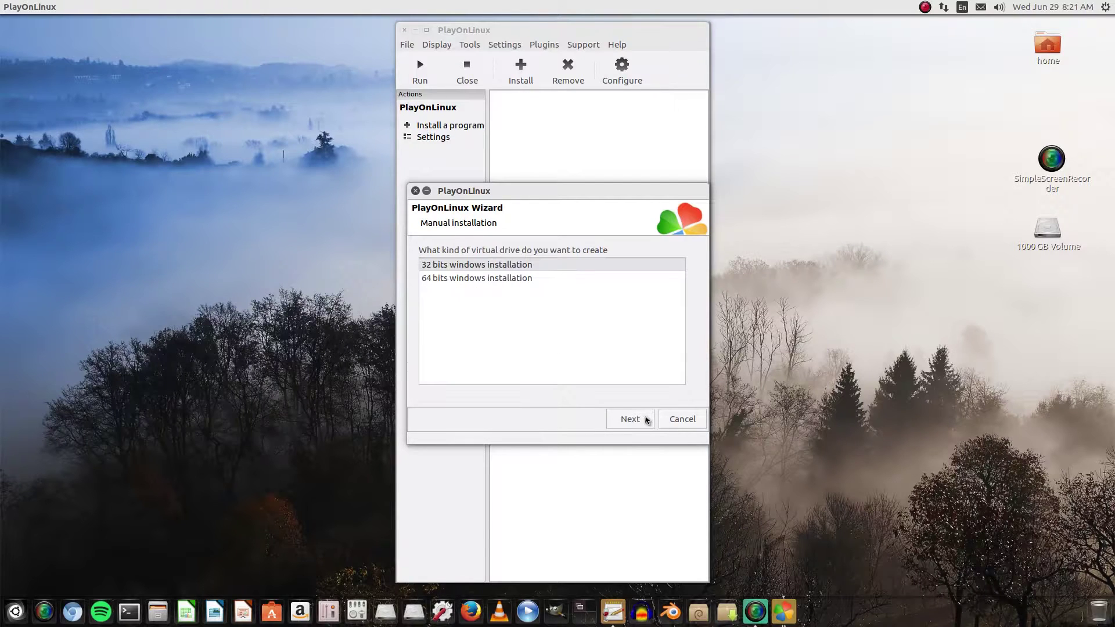
pyautogui.click(516, 277)
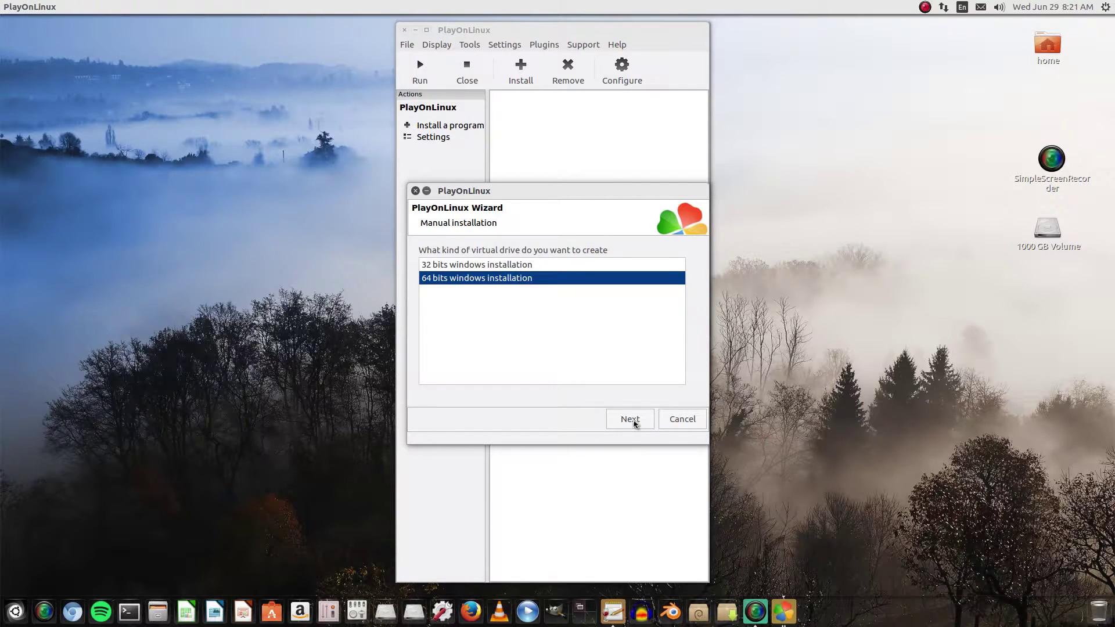
pyautogui.click(633, 422)
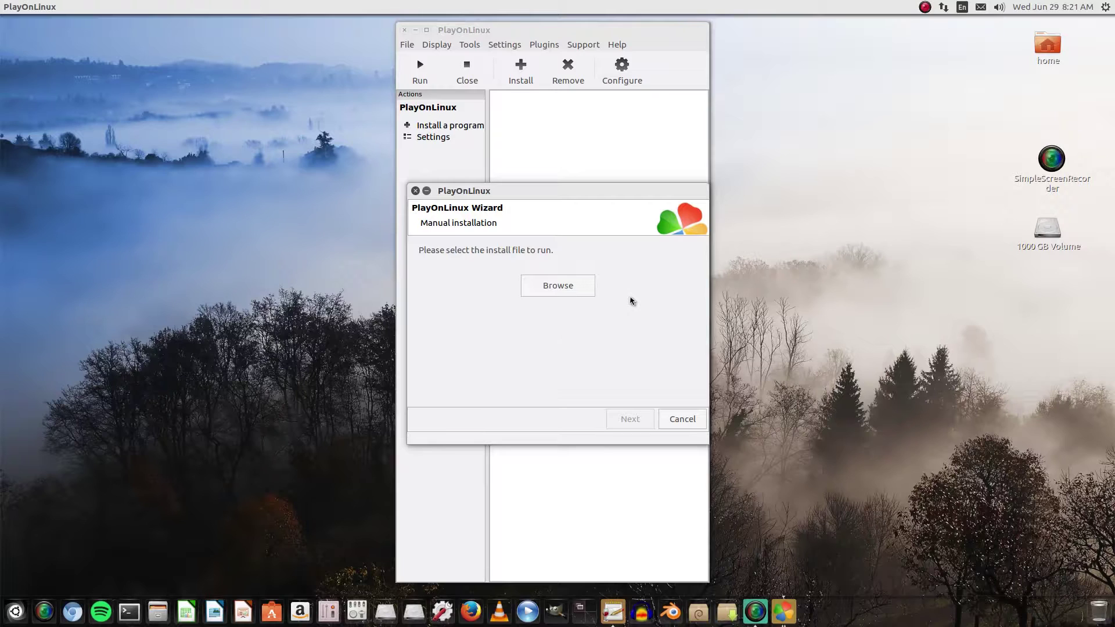
# Cancel the install wizard and check the WoW drive's general settings in Configure
pyautogui.click(688, 427)
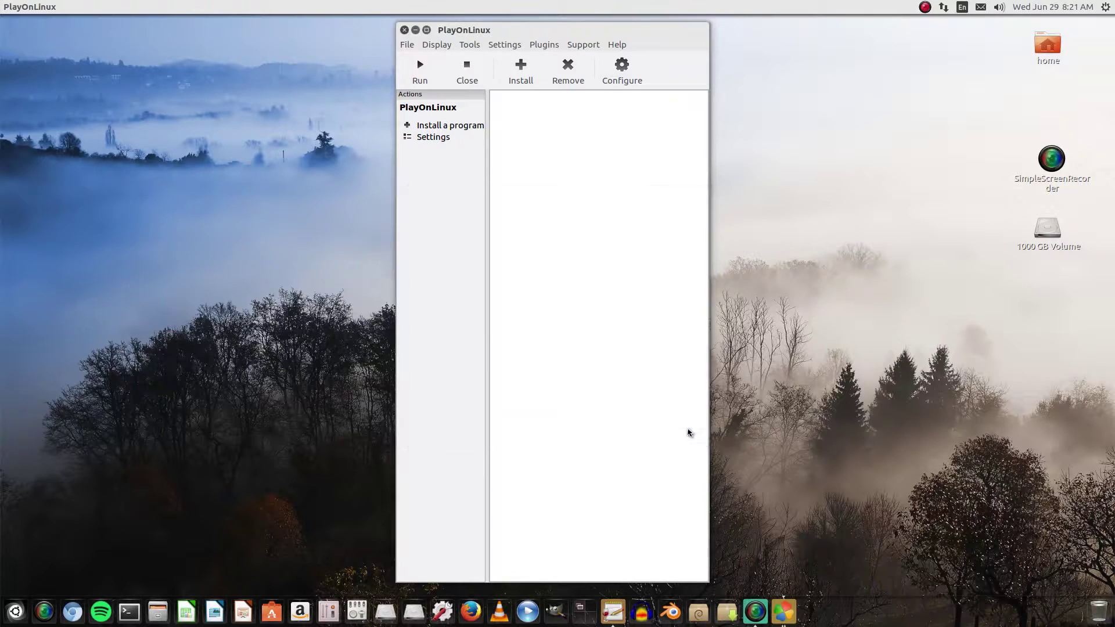
pyautogui.click(622, 70)
pyautogui.click(351, 187)
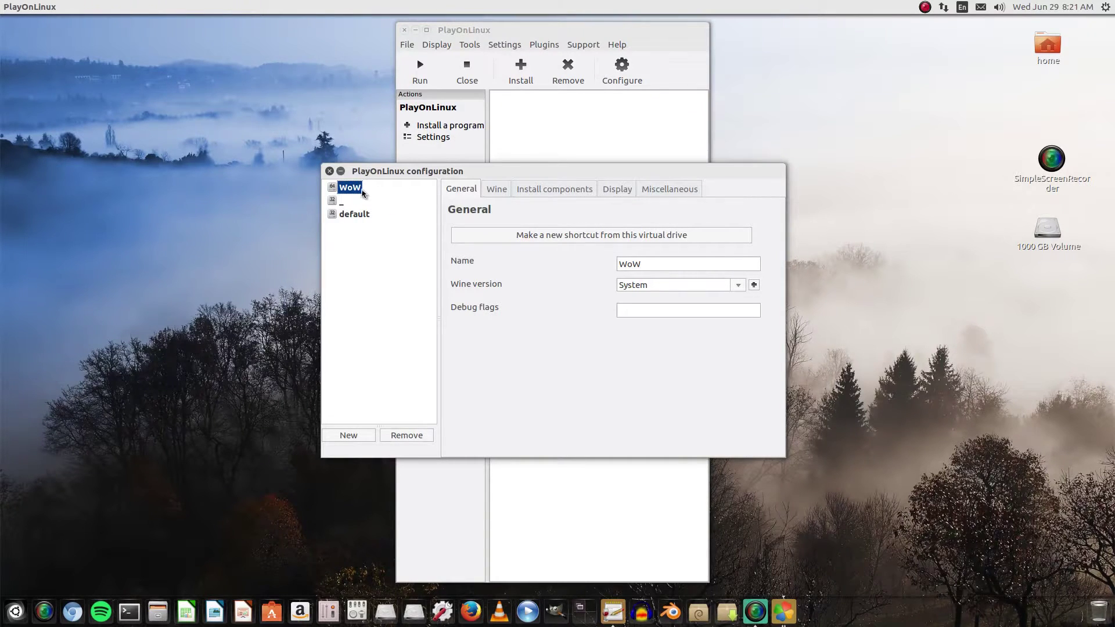
pyautogui.click(330, 171)
# Dismiss the no-program-selected Remove message and recheck the WoW drive settings
pyautogui.click(567, 73)
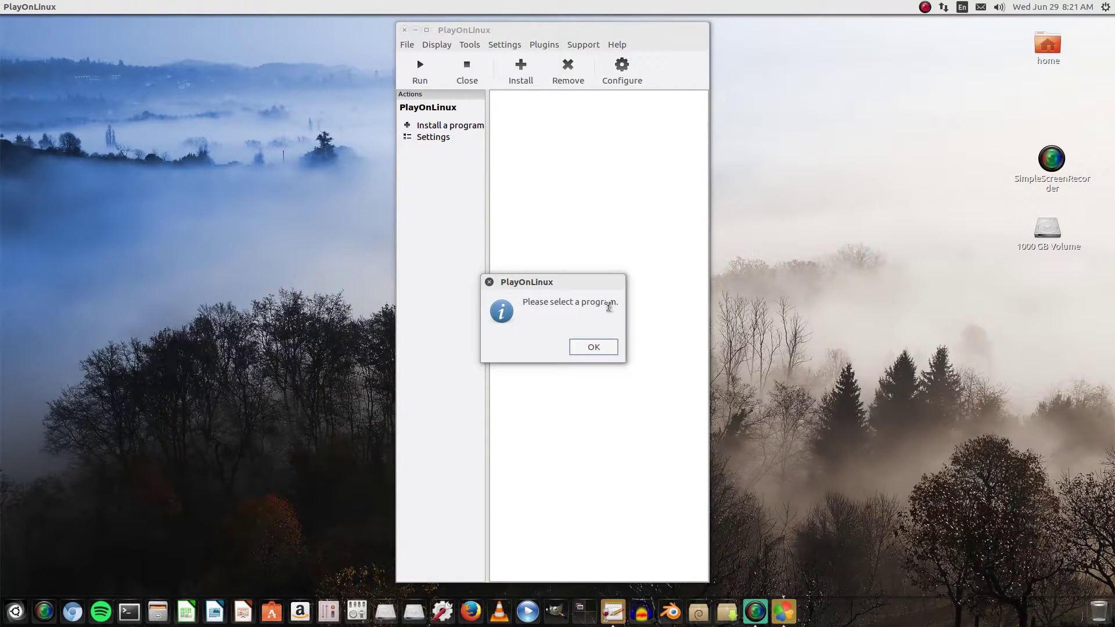
pyautogui.click(602, 352)
pyautogui.click(622, 72)
pyautogui.click(351, 189)
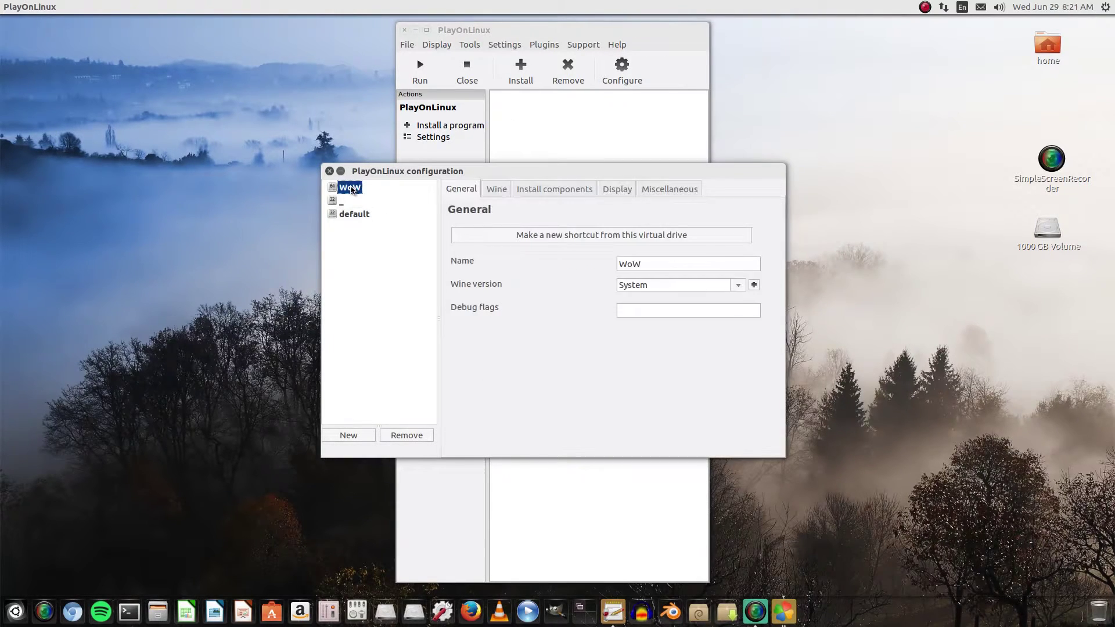
pyautogui.click(329, 171)
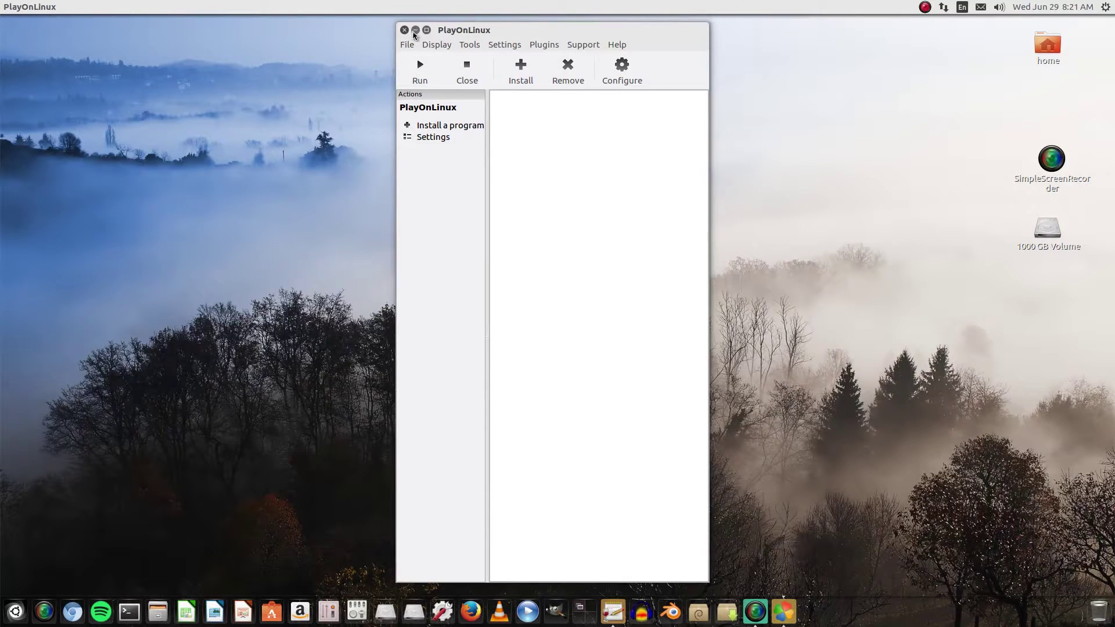
# Minimize PlayOnLinux, and briefly open and close the Home folder
pyautogui.click(416, 29)
pyautogui.doubleClick(1048, 45)
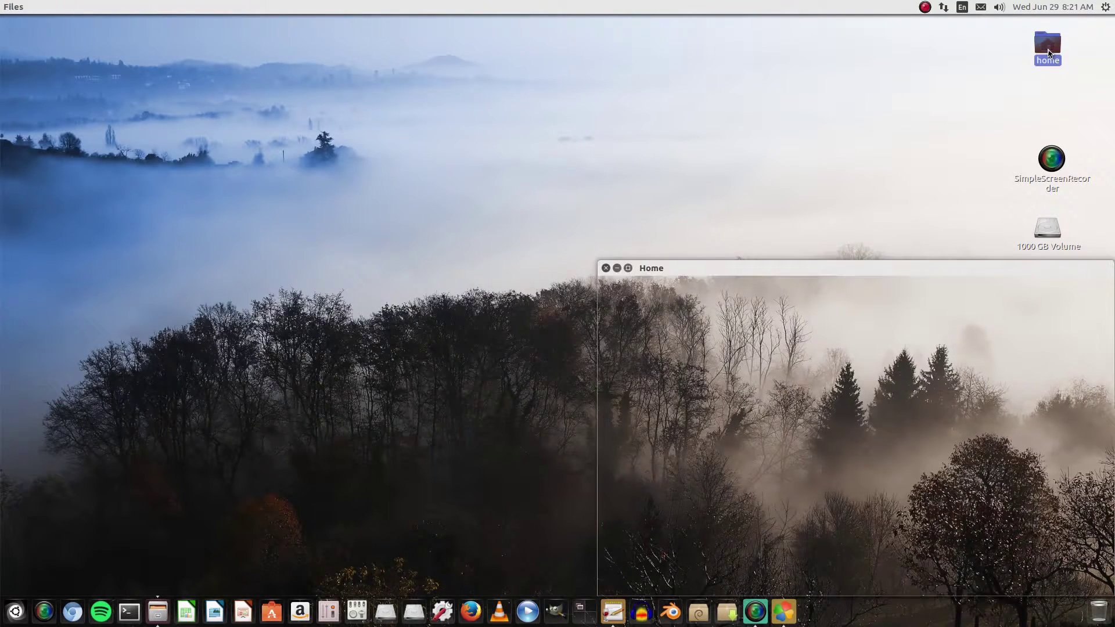
pyautogui.click(606, 268)
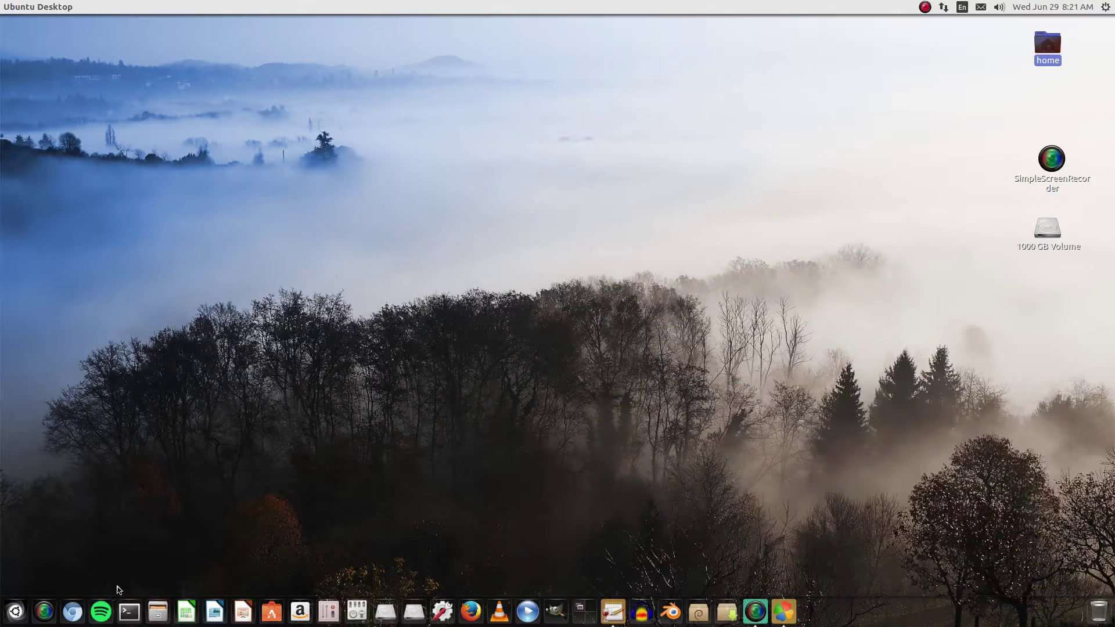
# Search 'files', launch the file manager, and center its Home window on screen
pyautogui.press('super')
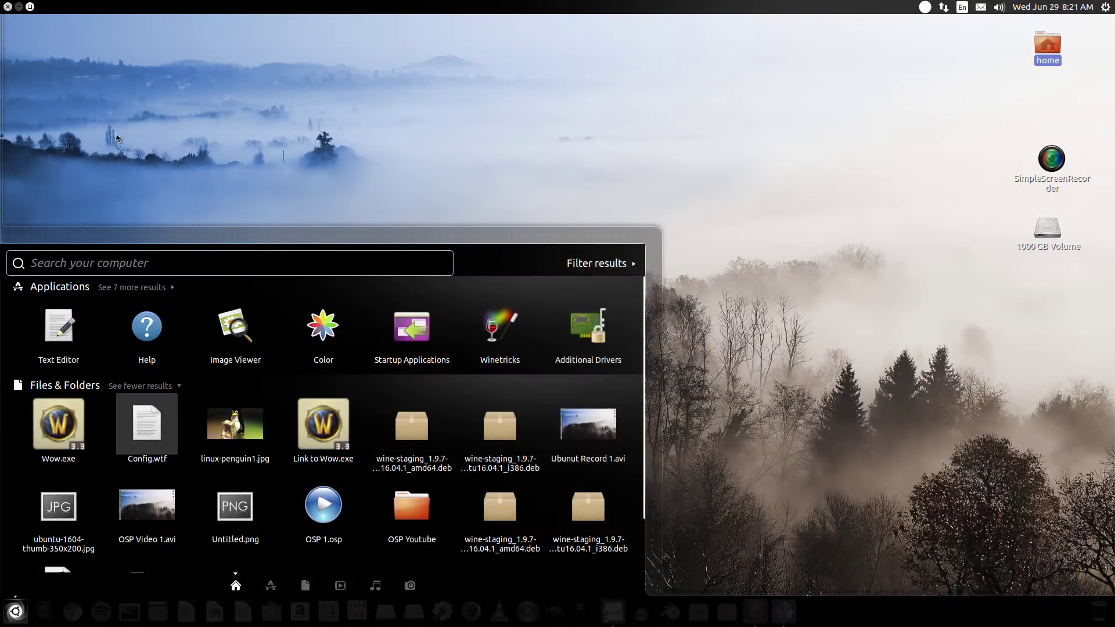
pyautogui.write('files')
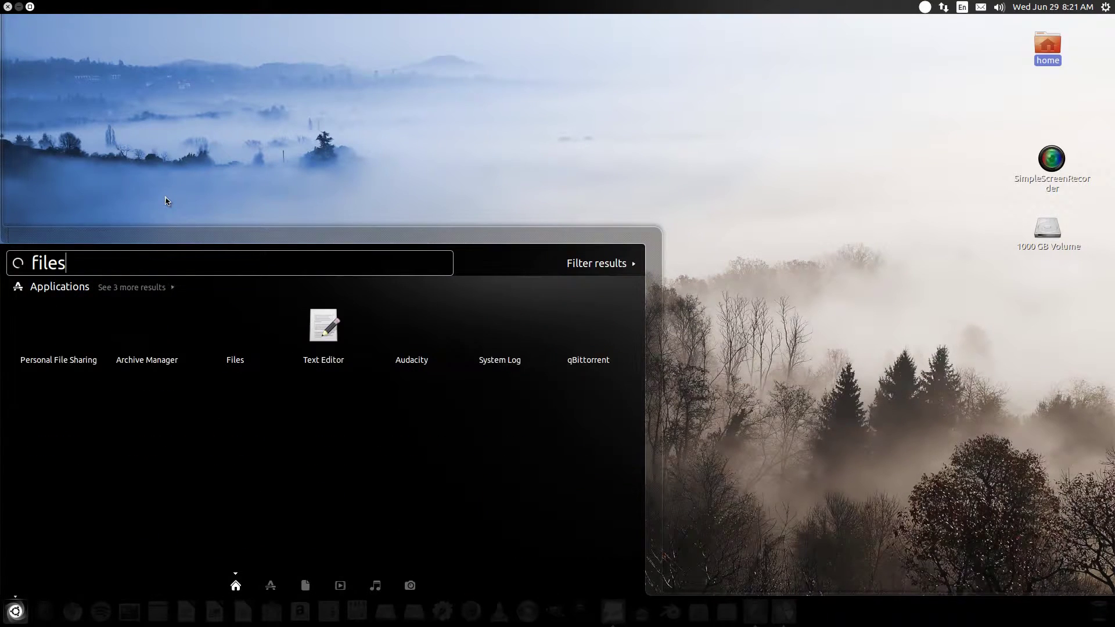
pyautogui.click(73, 350)
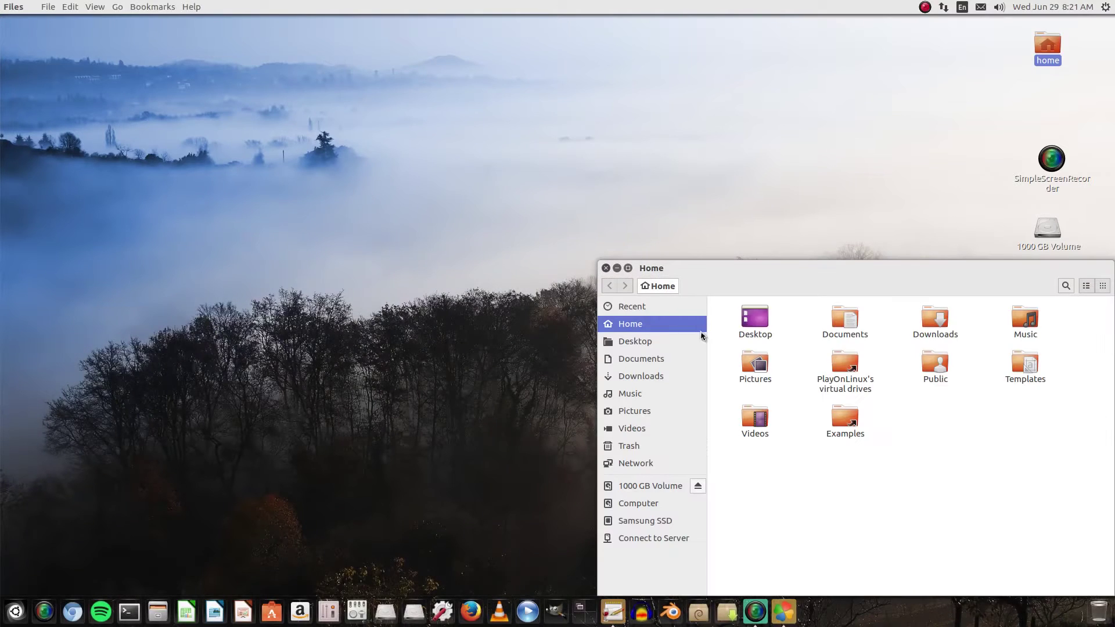
pyautogui.moveTo(754, 248); pyautogui.dragTo(511, 97)
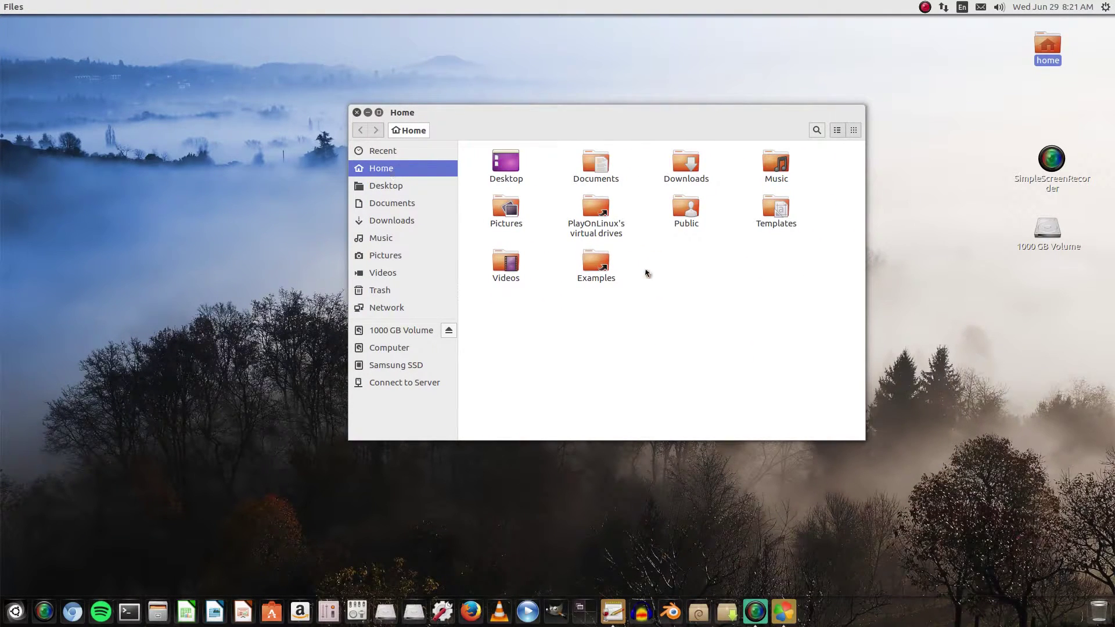
pyautogui.click(598, 210)
pyautogui.click(649, 208)
# Show hidden files with Ctrl+H and browse to .PlayOnLinux/wineprefix/WoW/drive_c/Program Files
pyautogui.hotkey('ctrl', 'h')
pyautogui.scroll(-3, 768, 342)
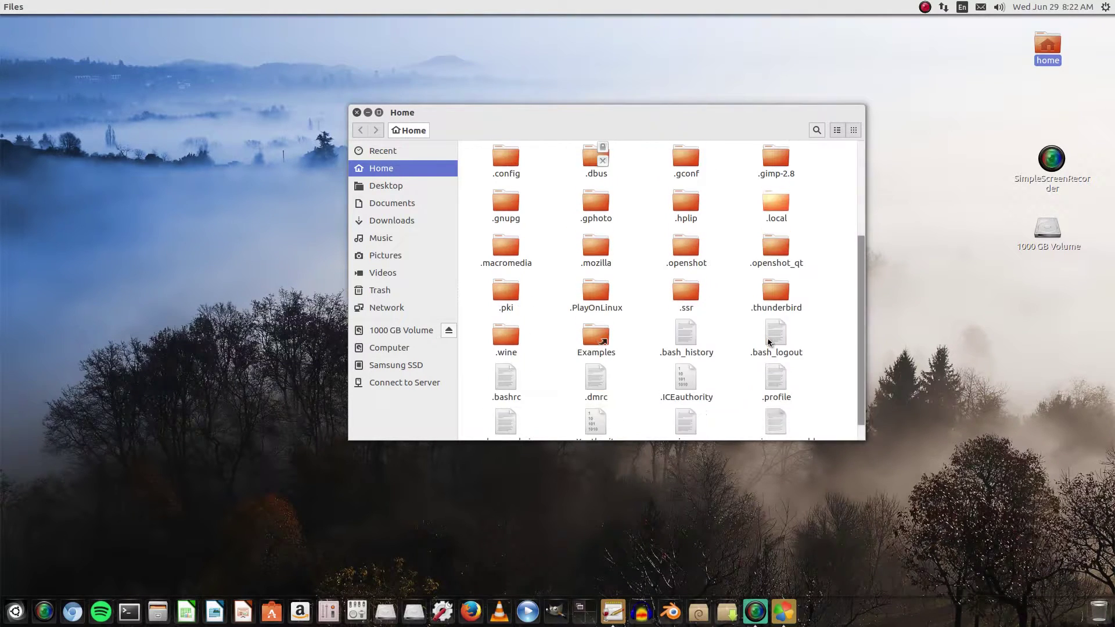
pyautogui.doubleClick(603, 291)
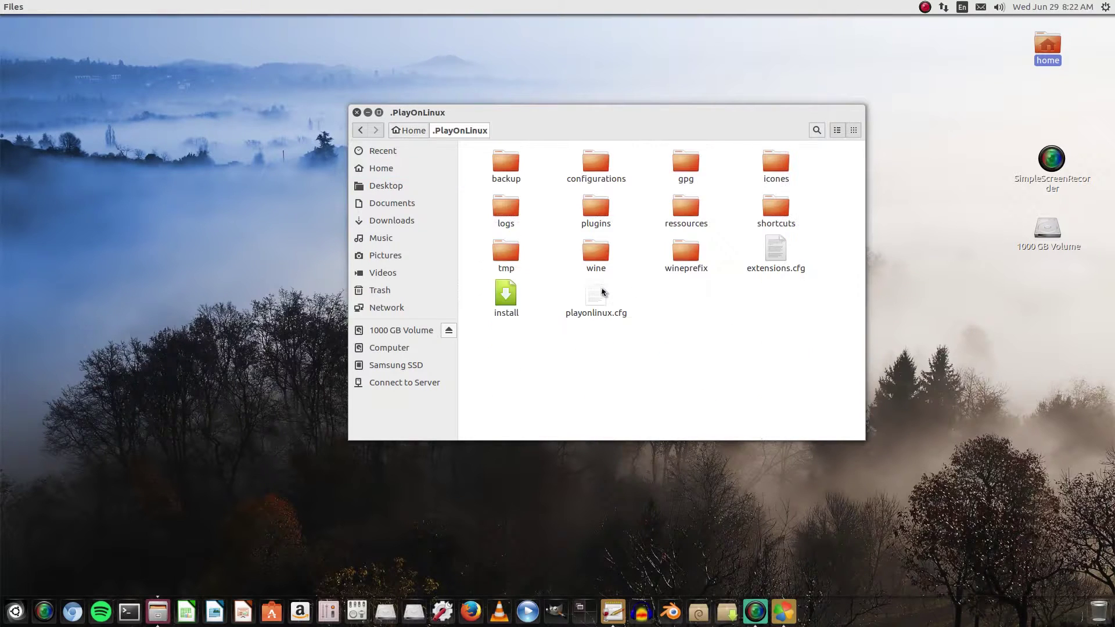
pyautogui.doubleClick(697, 254)
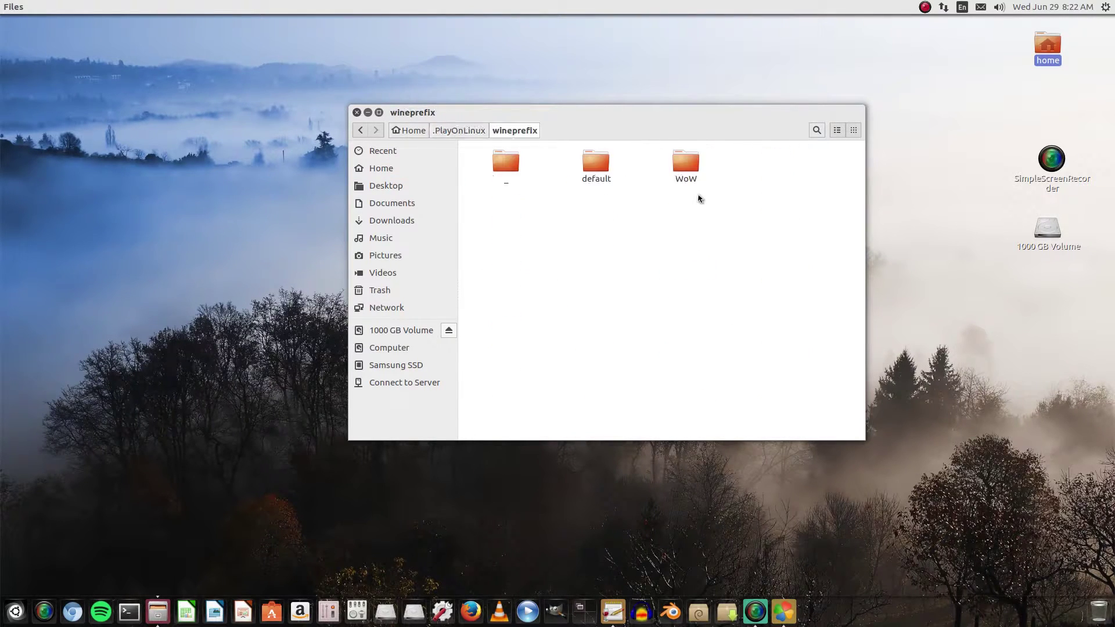
pyautogui.doubleClick(688, 171)
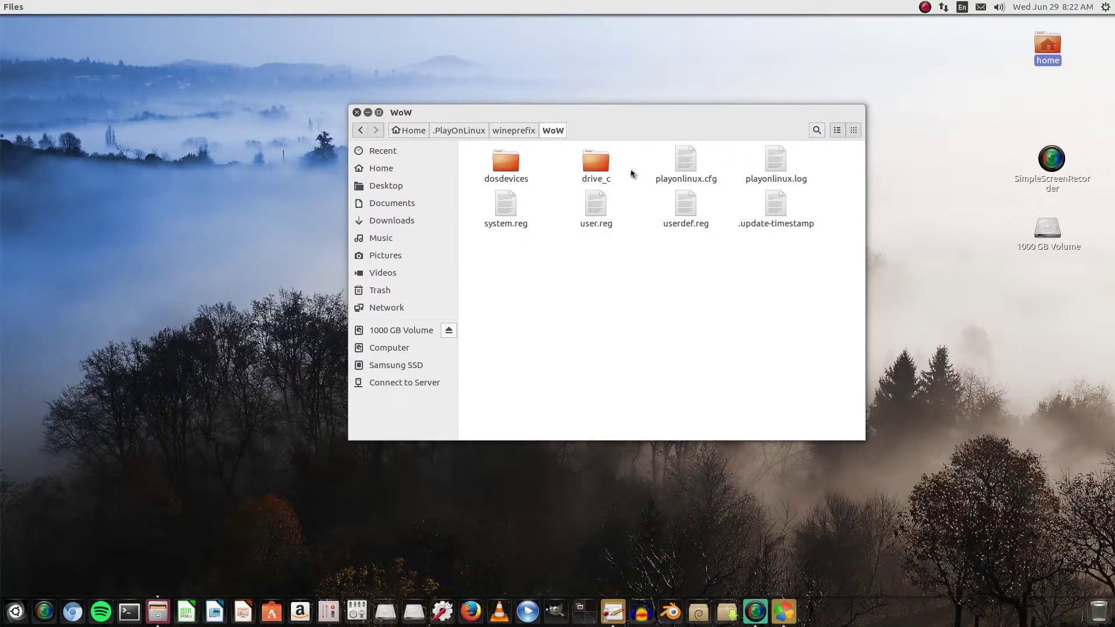
pyautogui.doubleClick(598, 164)
pyautogui.click(506, 161)
pyautogui.doubleClick(507, 161)
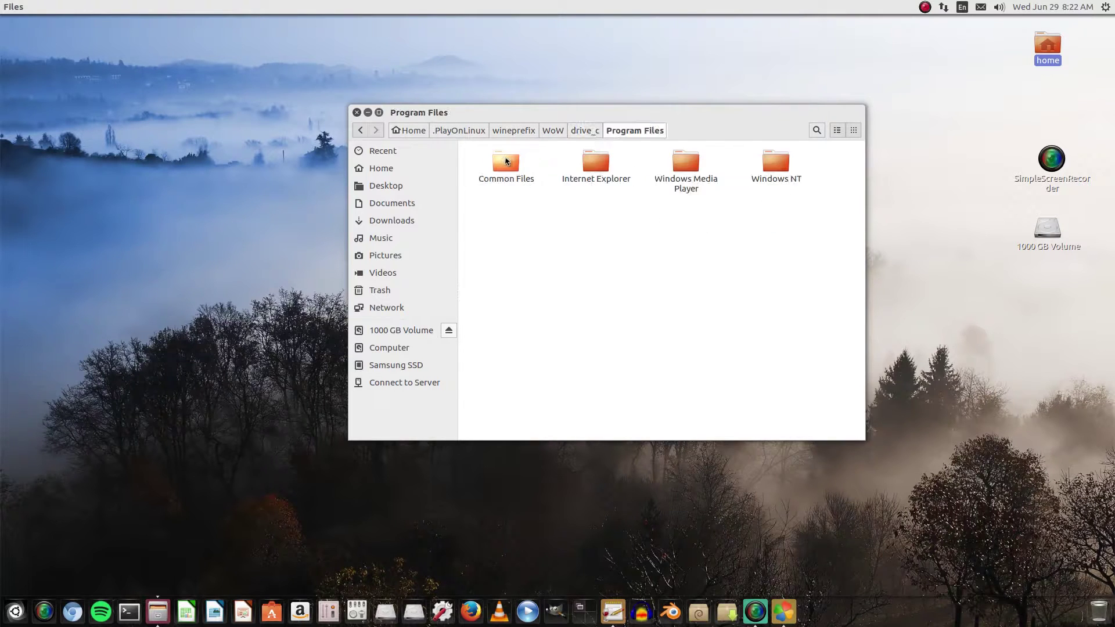
pyautogui.moveTo(754, 120); pyautogui.dragTo(416, 132)
# Open a second Home window and browse 1000 GB Volume > Users > Documents > My Games
pyautogui.doubleClick(1048, 45)
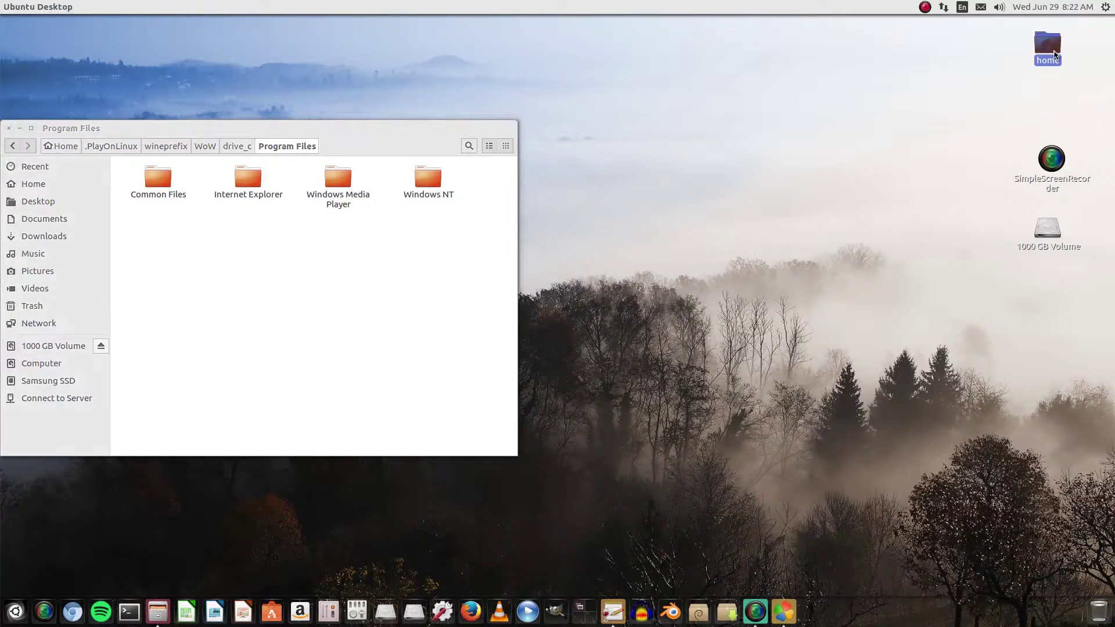
pyautogui.moveTo(824, 273); pyautogui.dragTo(774, 154)
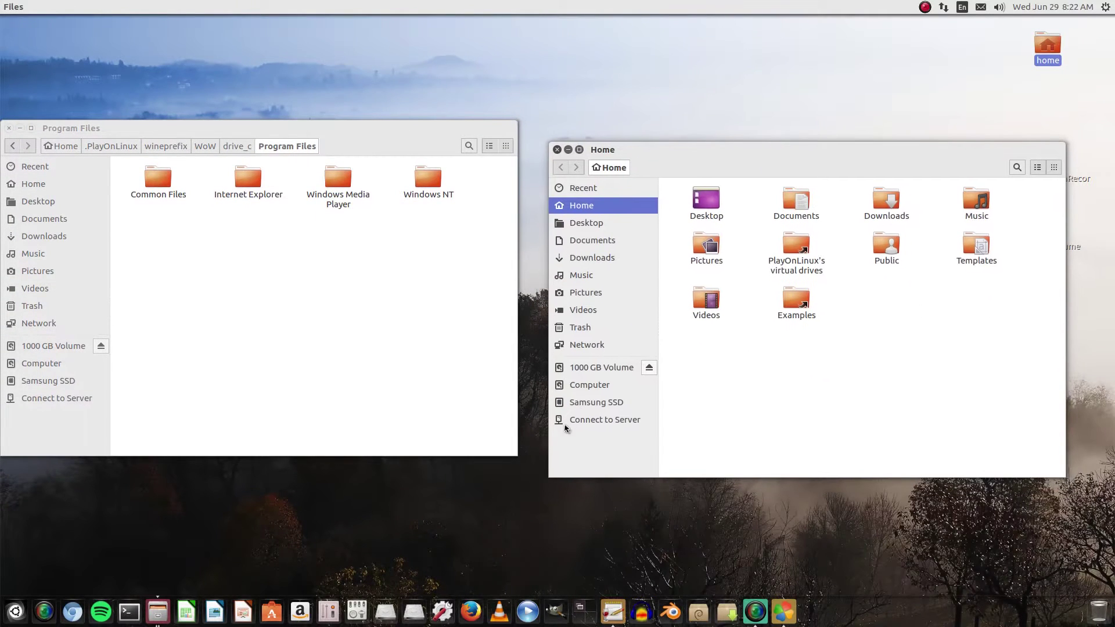
pyautogui.click(601, 371)
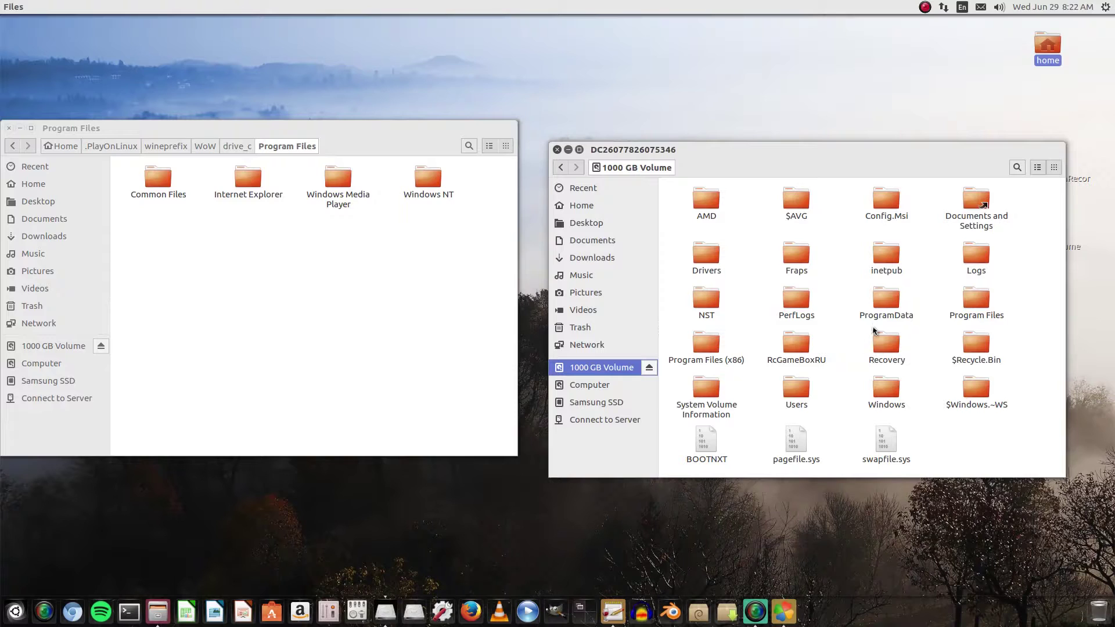
pyautogui.doubleClick(796, 388)
pyautogui.doubleClick(796, 245)
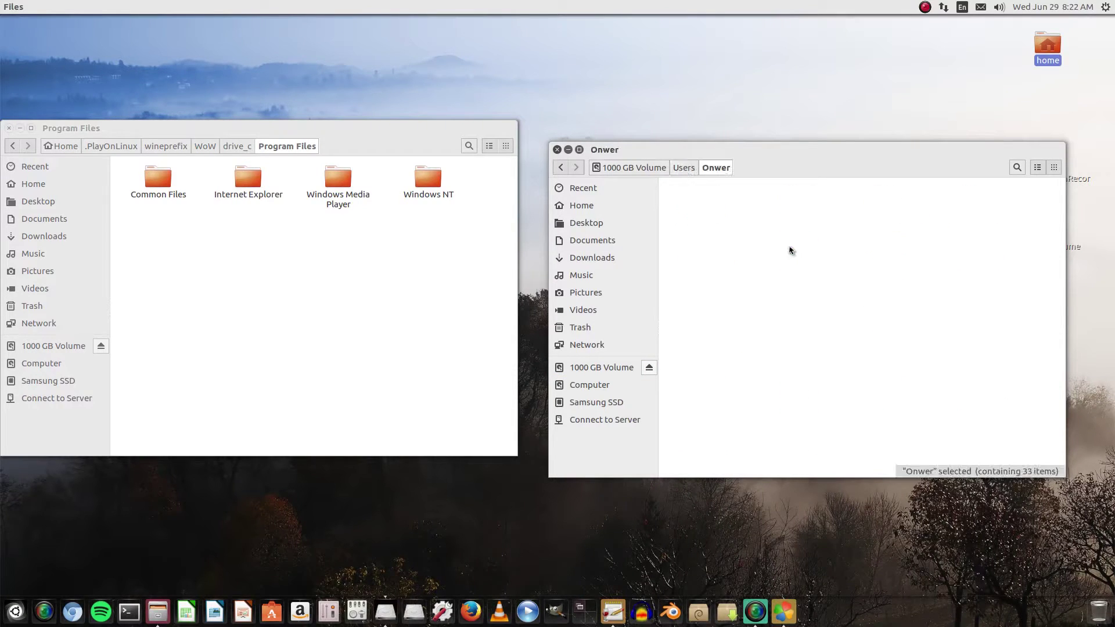
pyautogui.doubleClick(799, 249)
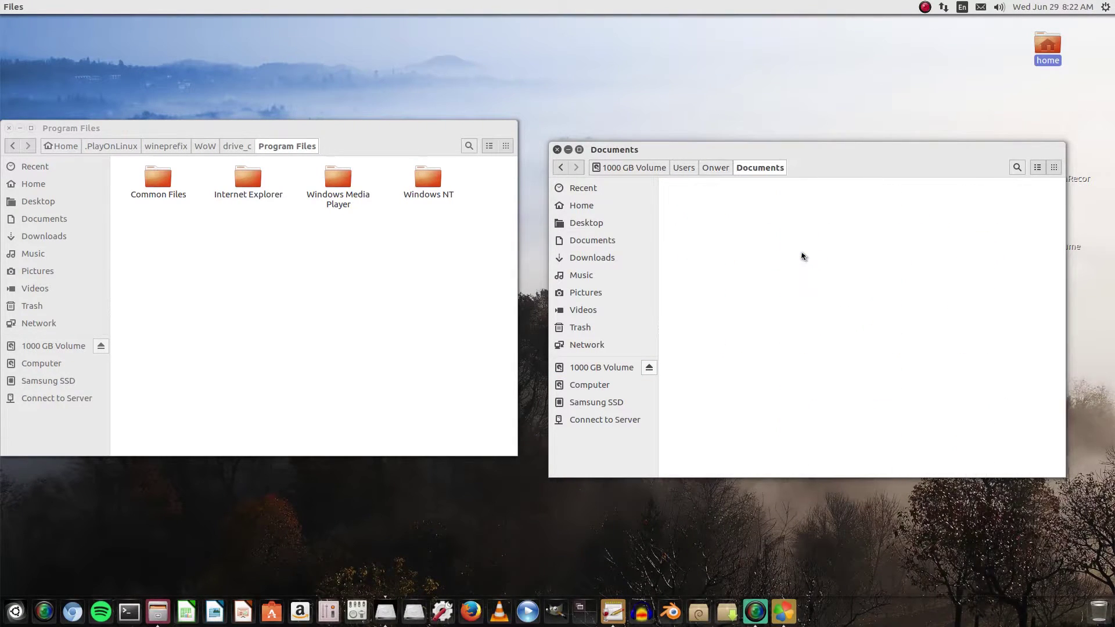
pyautogui.doubleClick(796, 255)
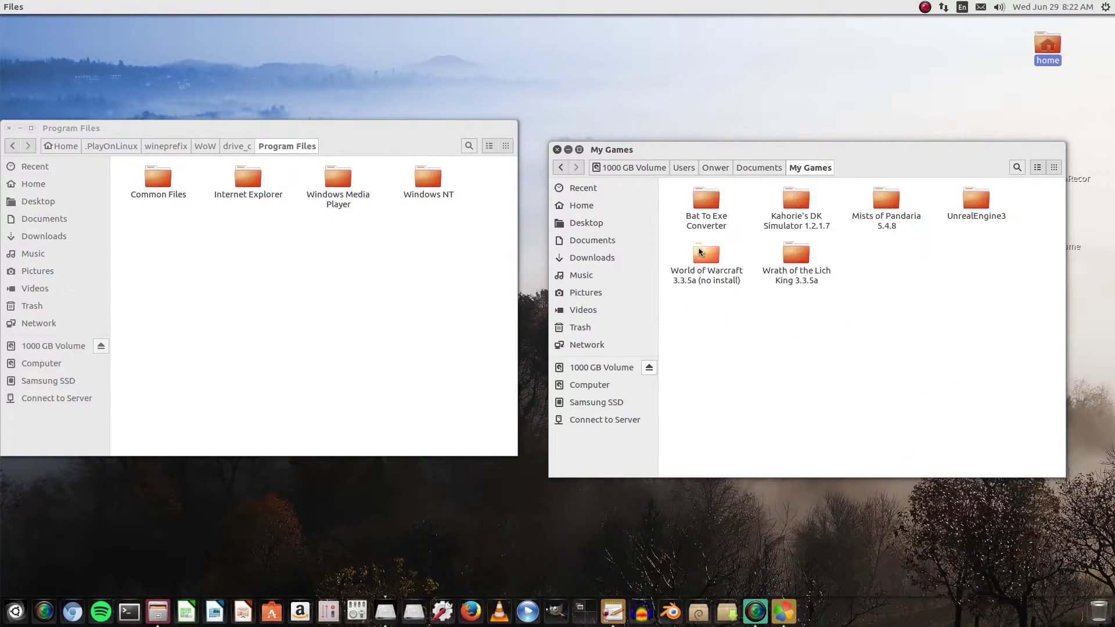
pyautogui.click(714, 261)
# Copy the World of Warcraft 3.3.5a (no install) folder and paste it into Program Files
pyautogui.rightClick(714, 262)
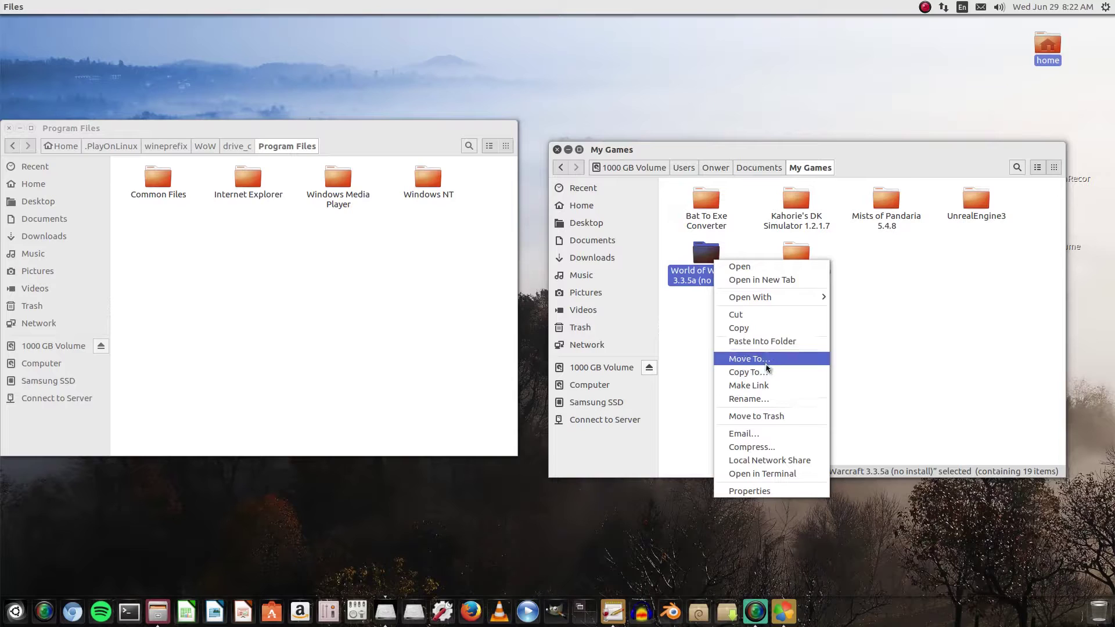
pyautogui.click(749, 329)
pyautogui.rightClick(316, 296)
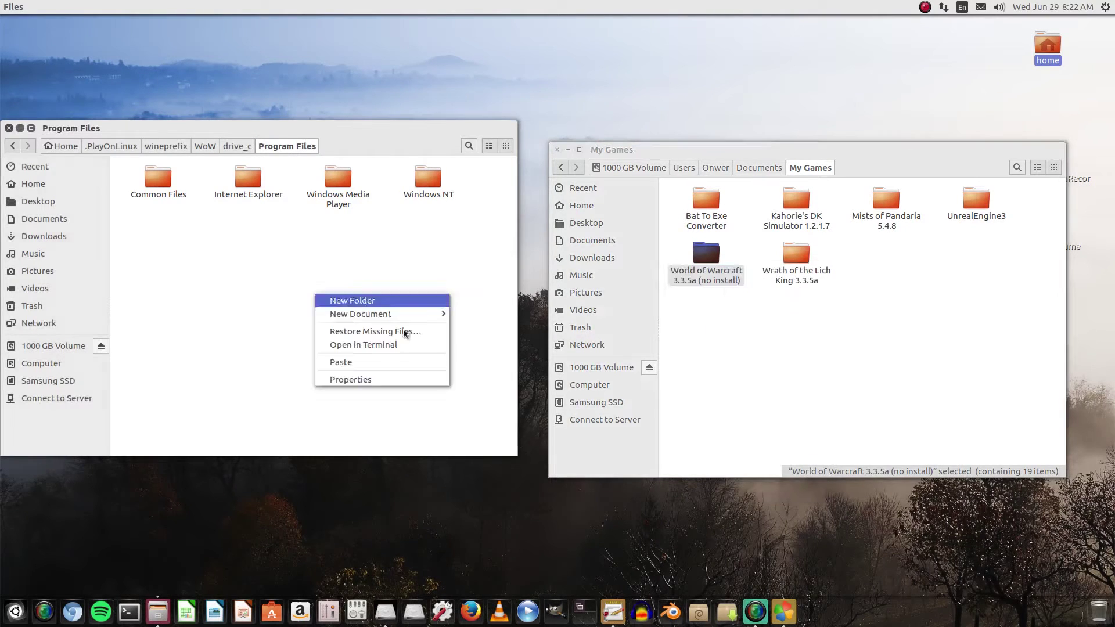
pyautogui.click(413, 363)
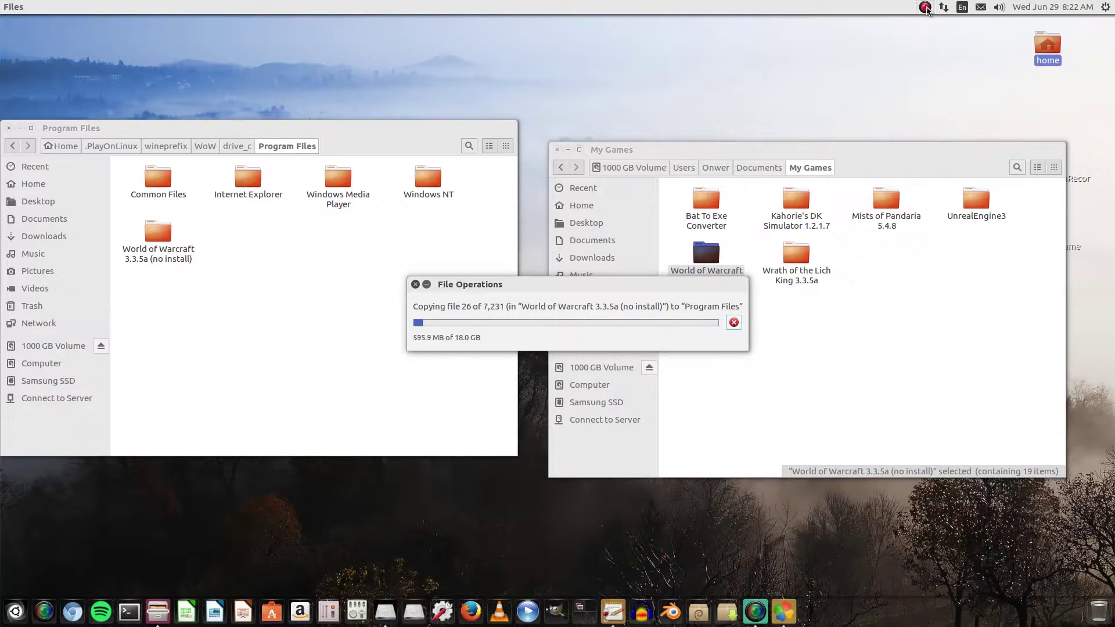
# Wait for the 18.0 GB copy, clear both selections, and close the Program Files window
pyautogui.click(926, 7)
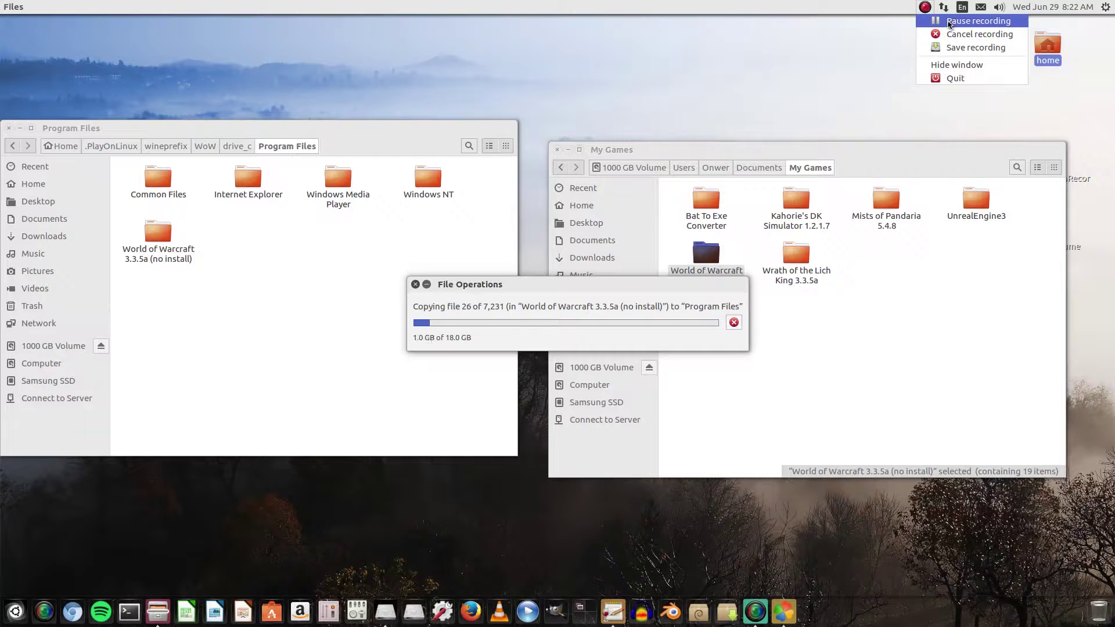
pyautogui.click(950, 22)
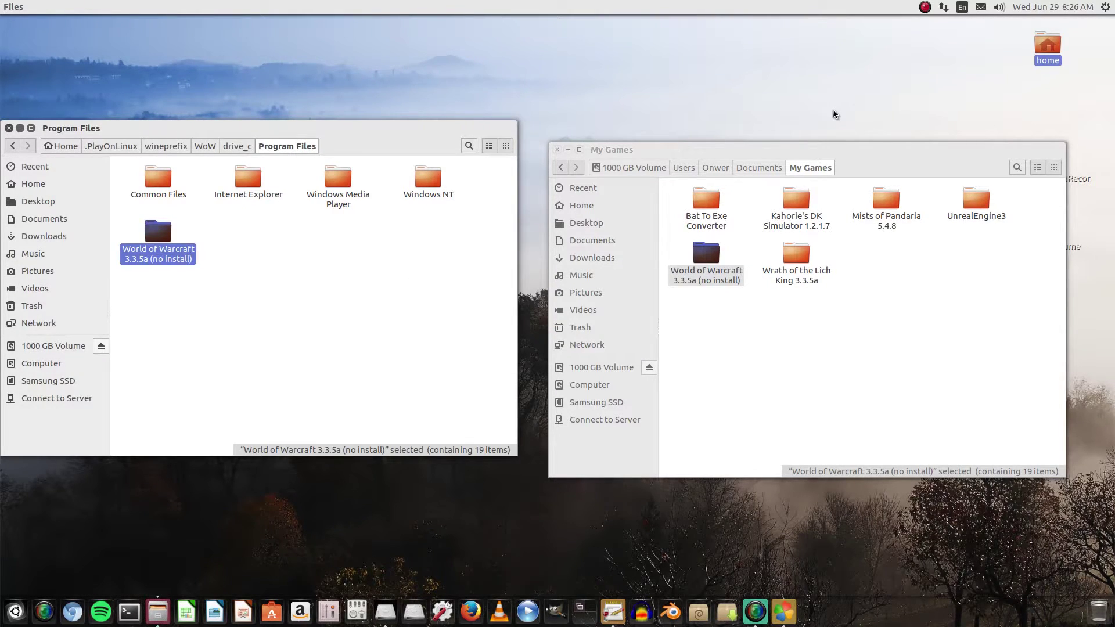
pyautogui.click(384, 275)
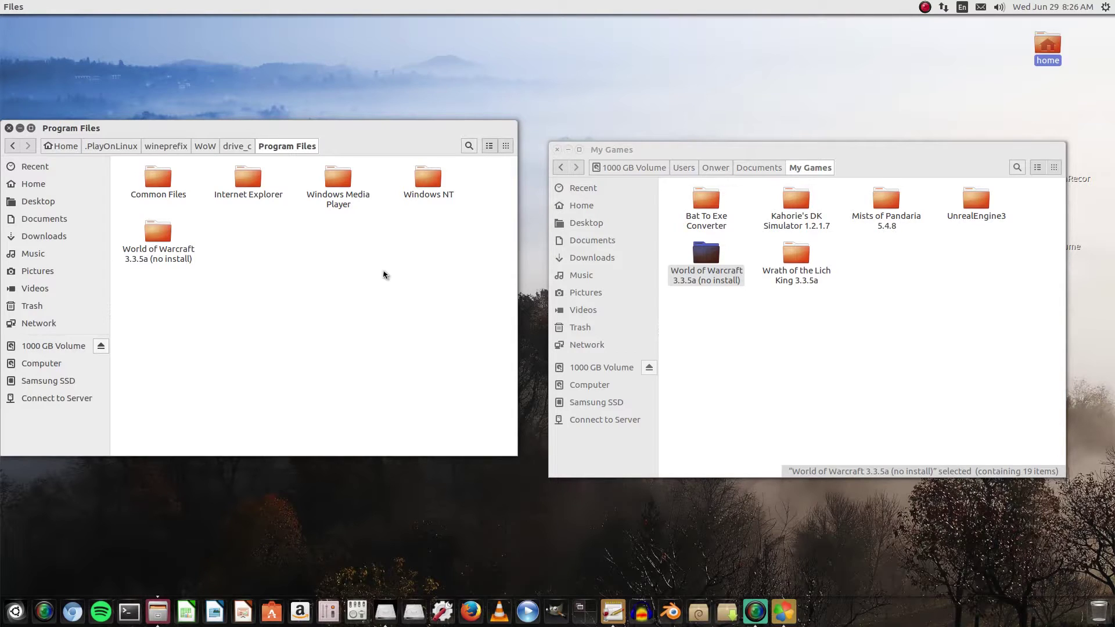
pyautogui.click(782, 382)
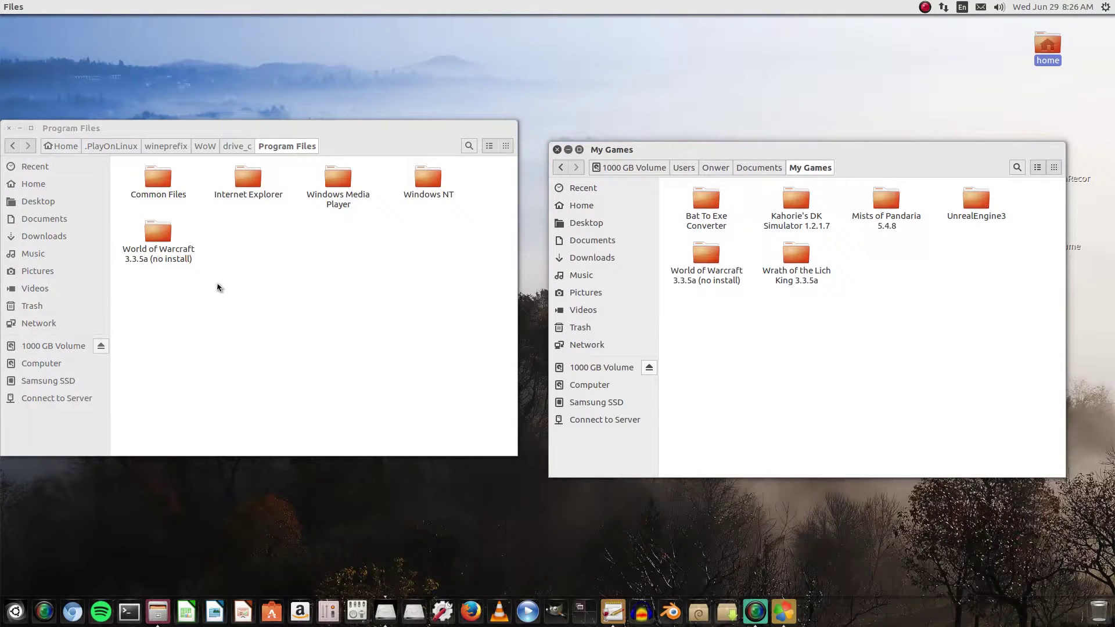
pyautogui.click(9, 128)
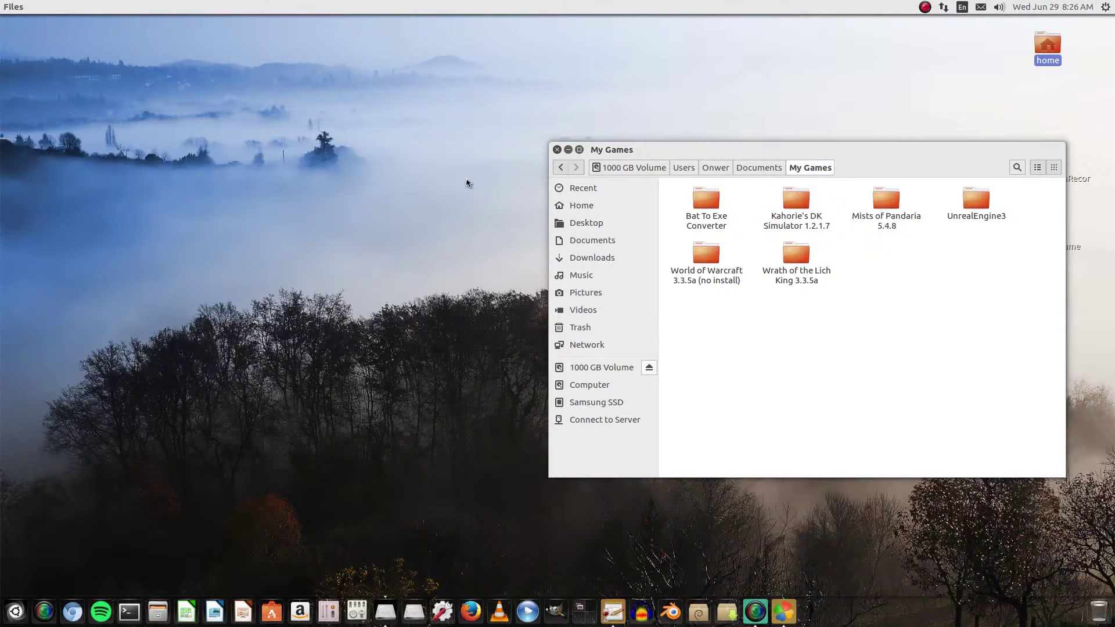
# Close the My Games window, relaunch PlayOnLinux, and open the WoW drive's configuration
pyautogui.click(557, 149)
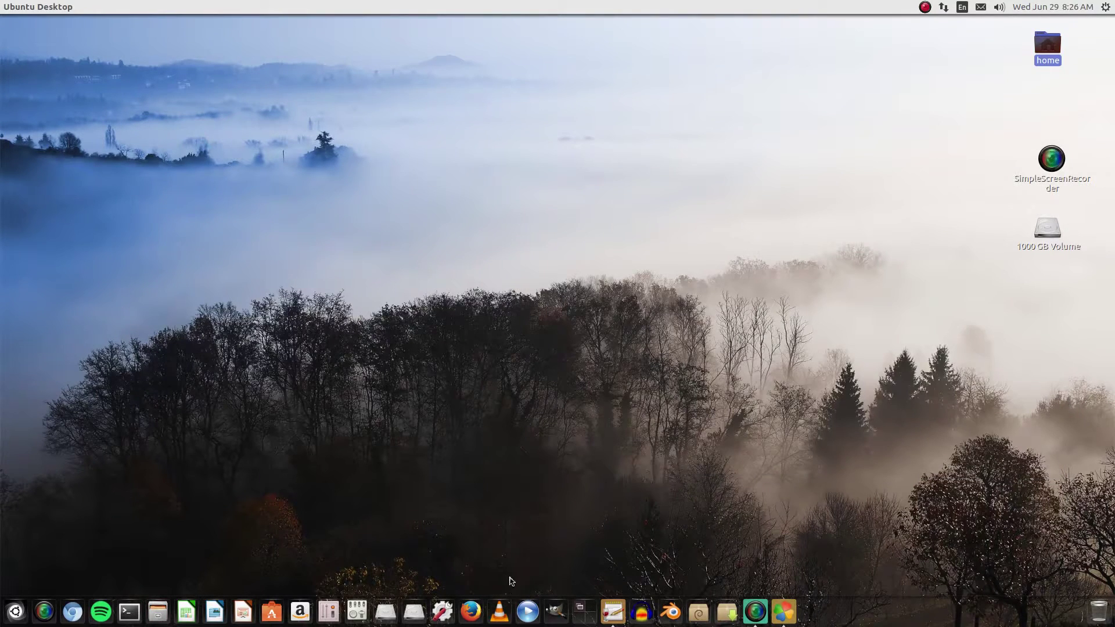
pyautogui.click(785, 613)
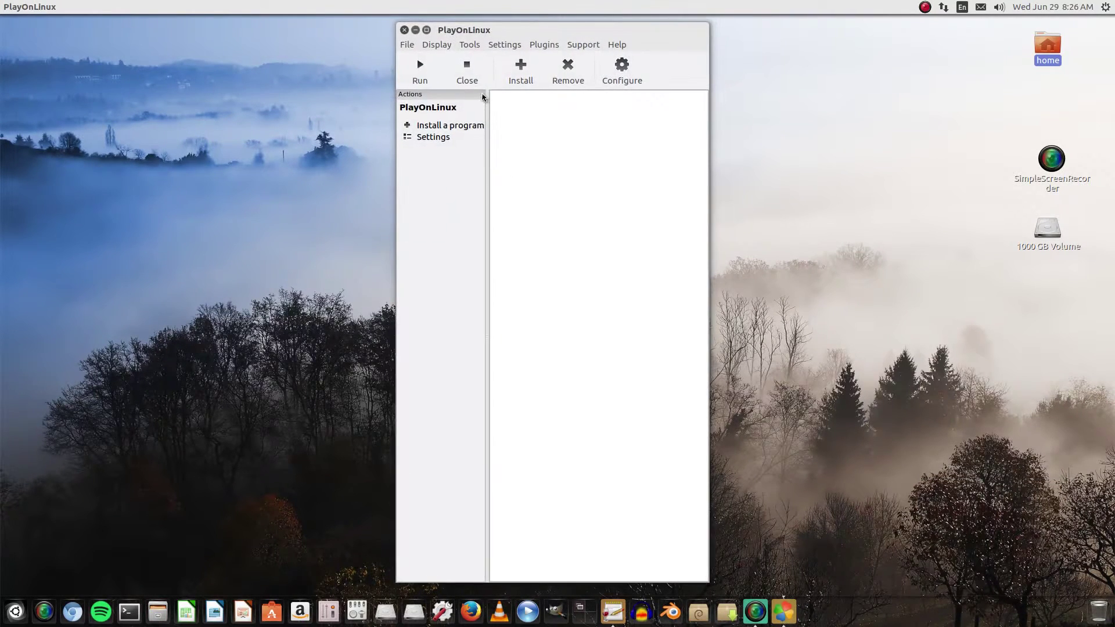
pyautogui.click(622, 75)
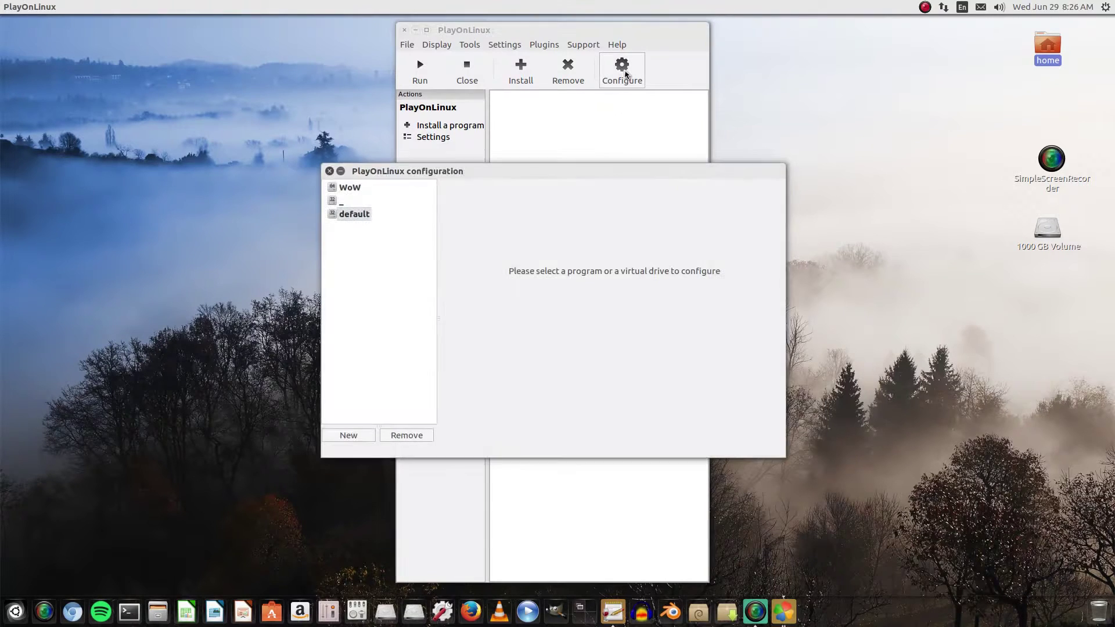
pyautogui.click(365, 187)
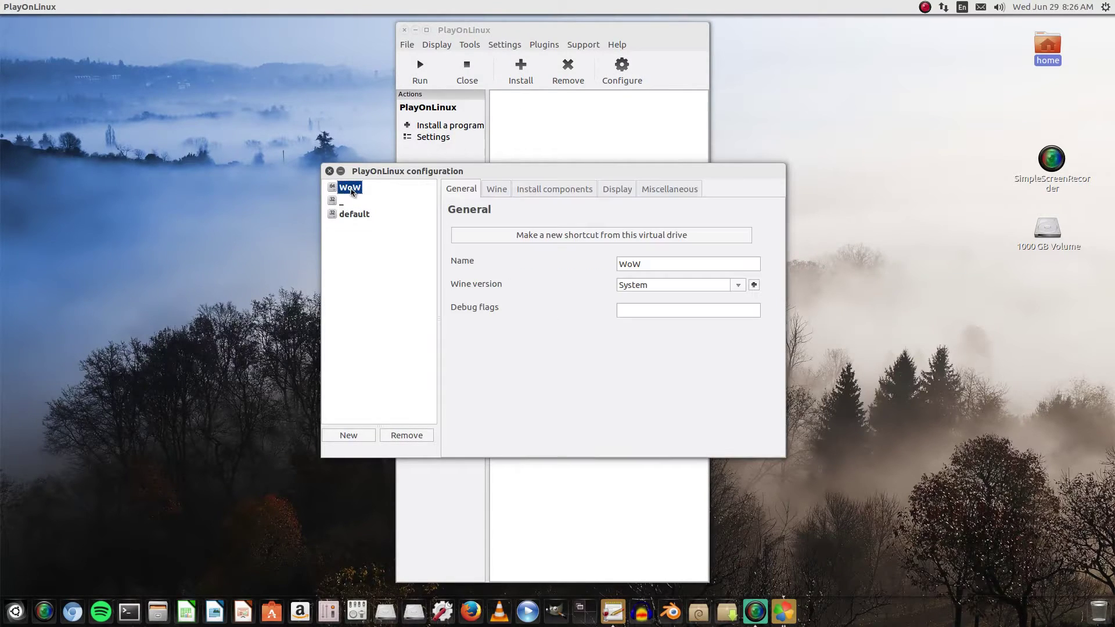
# Make a new shortcut named Wow for Wow.exe, then finish the wizard
pyautogui.click(610, 237)
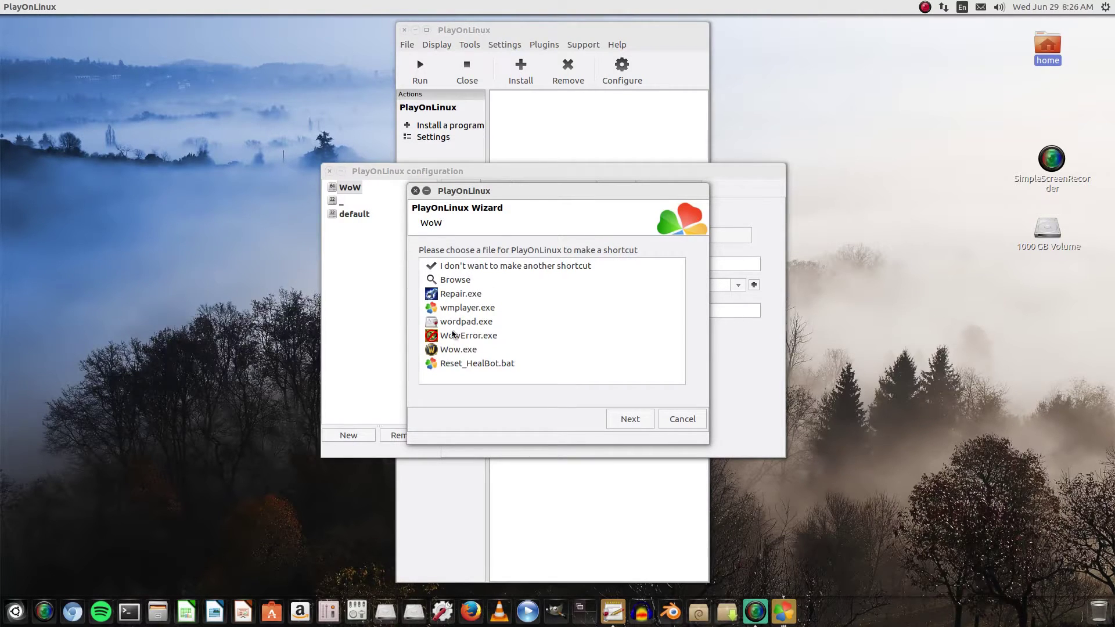
pyautogui.click(458, 349)
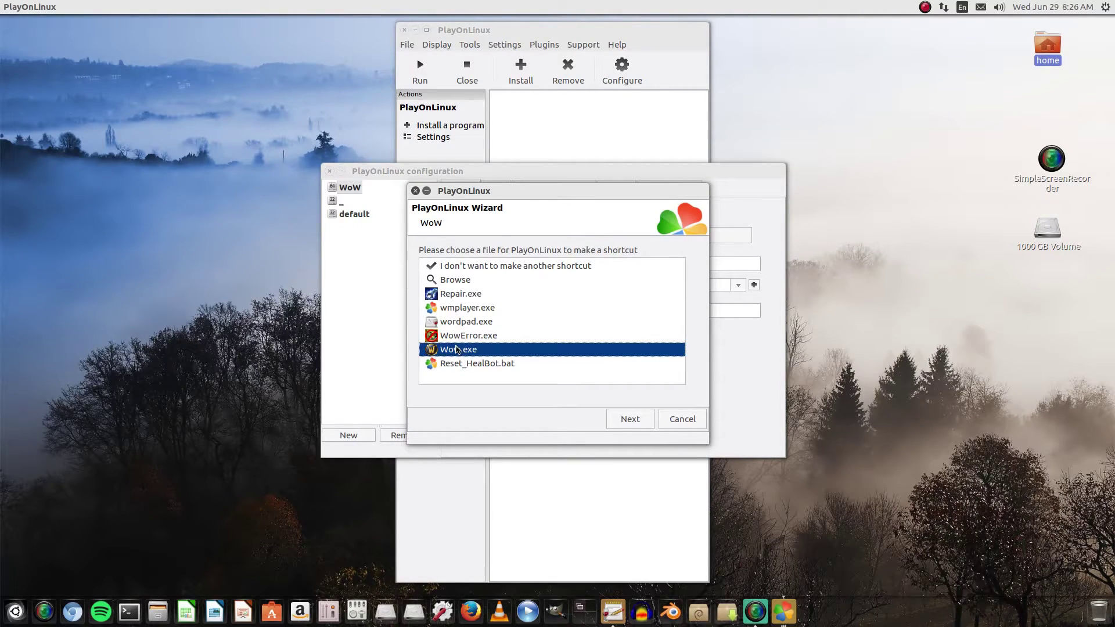
pyautogui.click(632, 423)
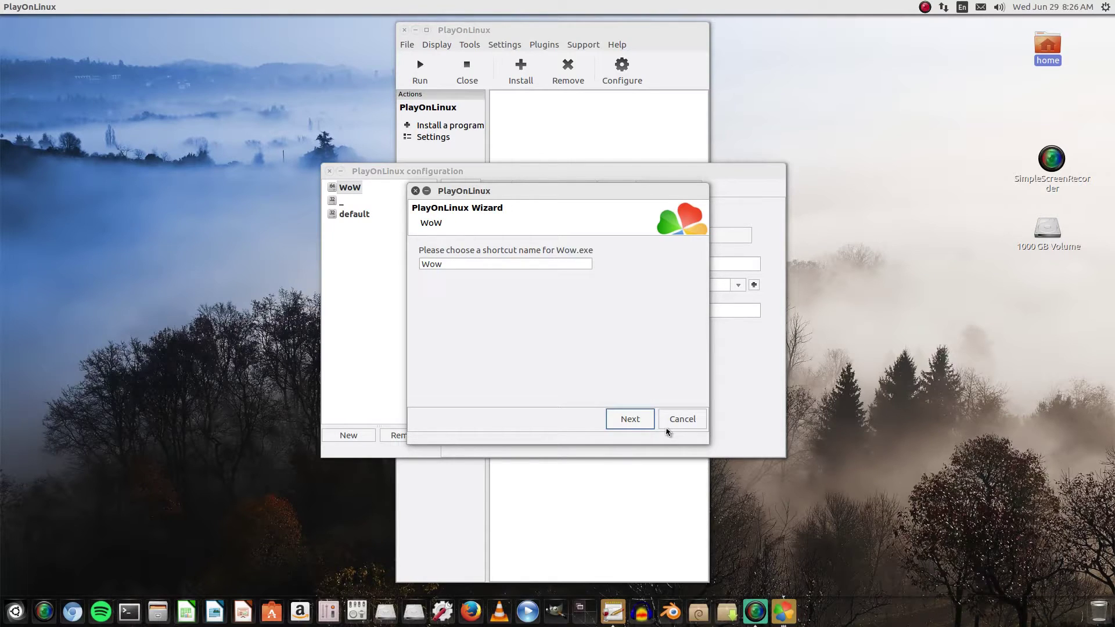
pyautogui.click(639, 417)
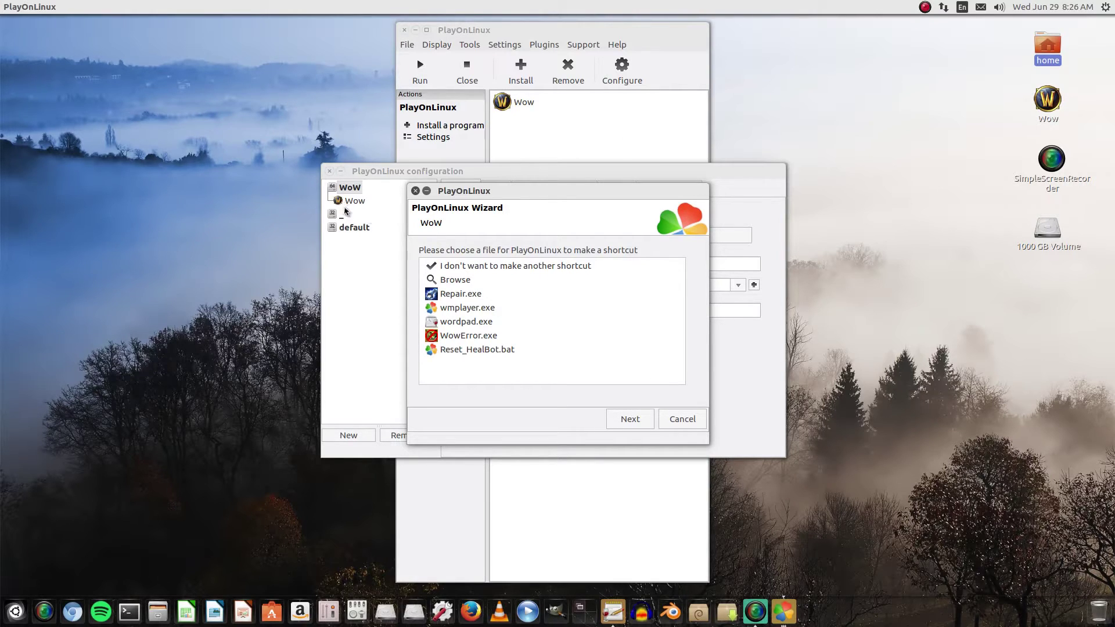
pyautogui.click(682, 419)
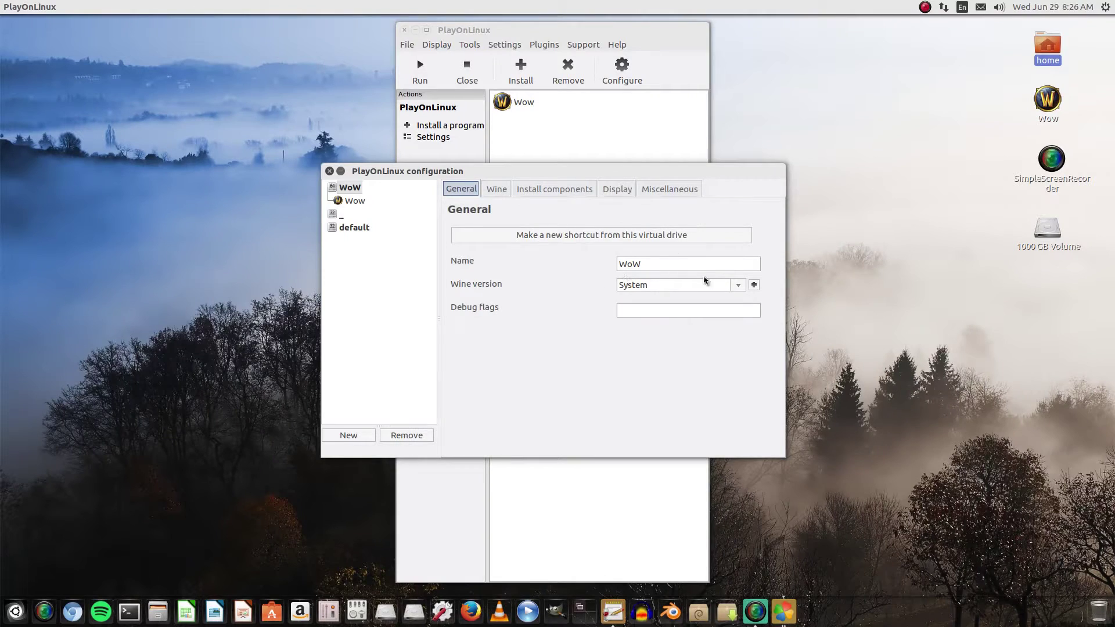
pyautogui.click(738, 286)
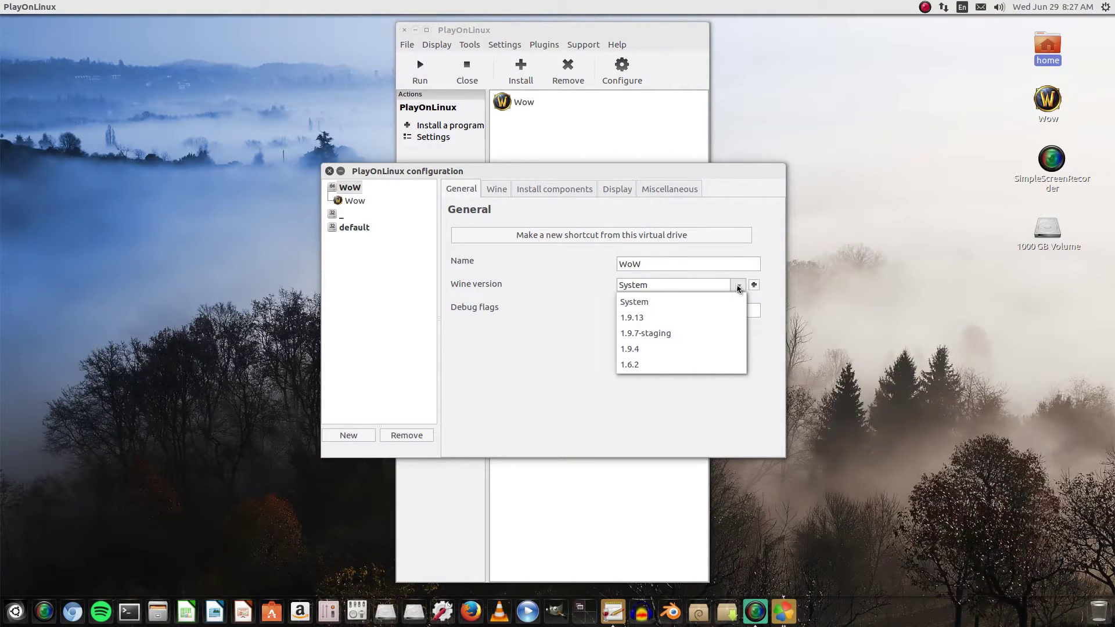
pyautogui.click(738, 287)
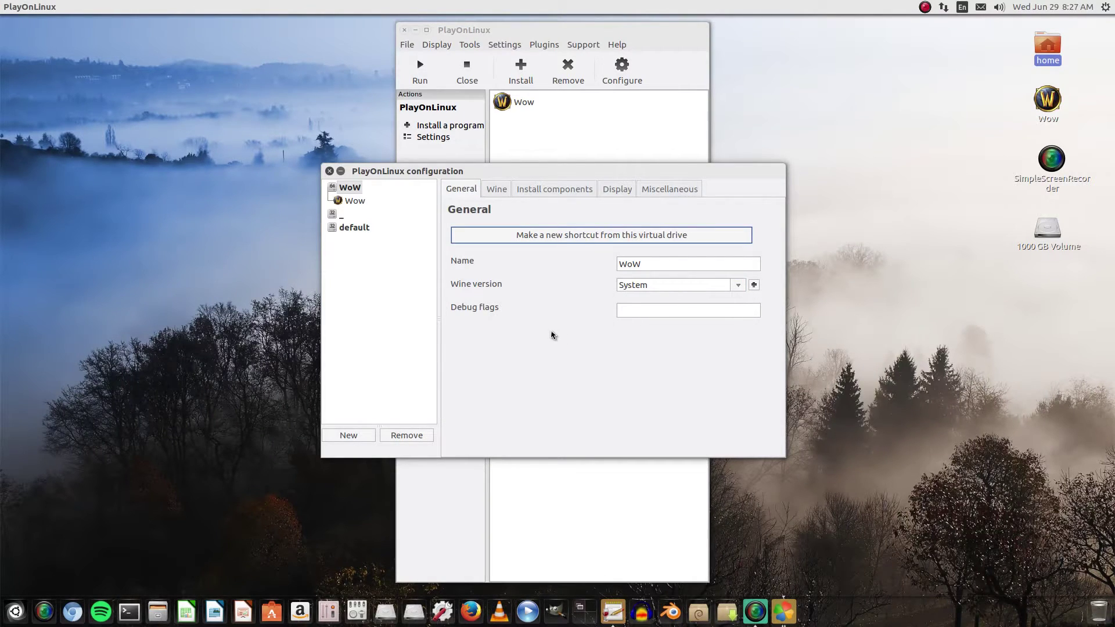
pyautogui.click(739, 286)
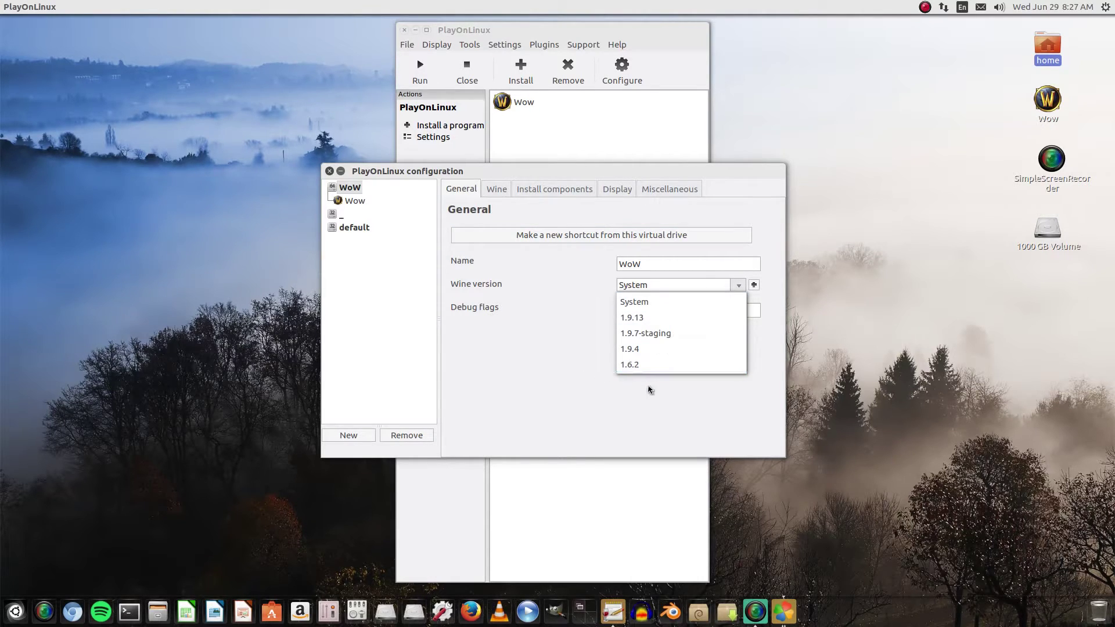
pyautogui.click(767, 328)
pyautogui.click(754, 285)
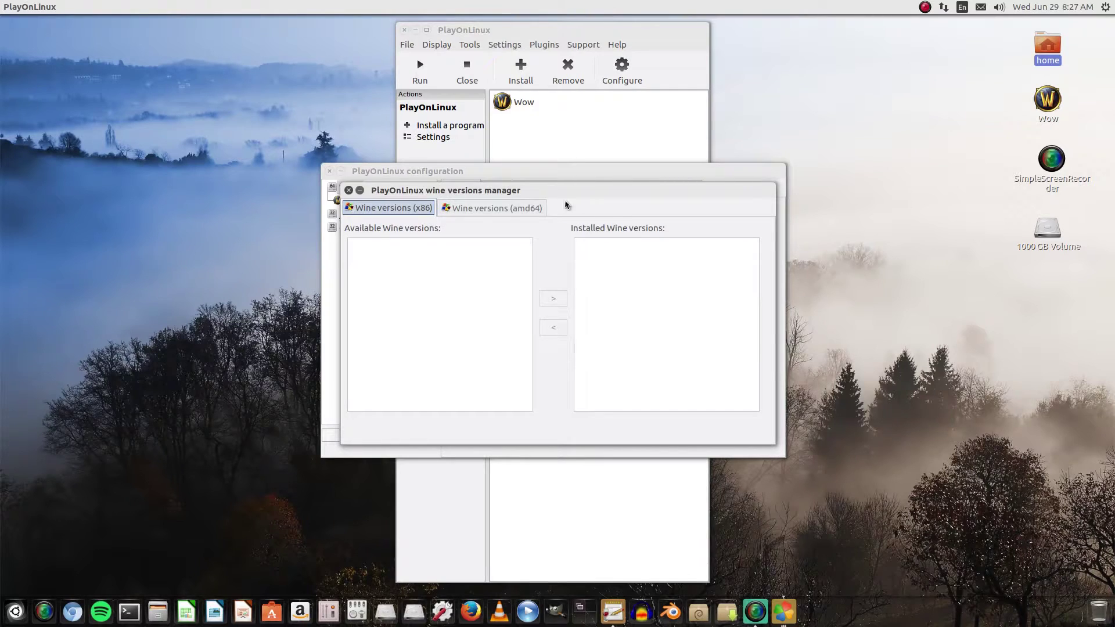
pyautogui.click(507, 209)
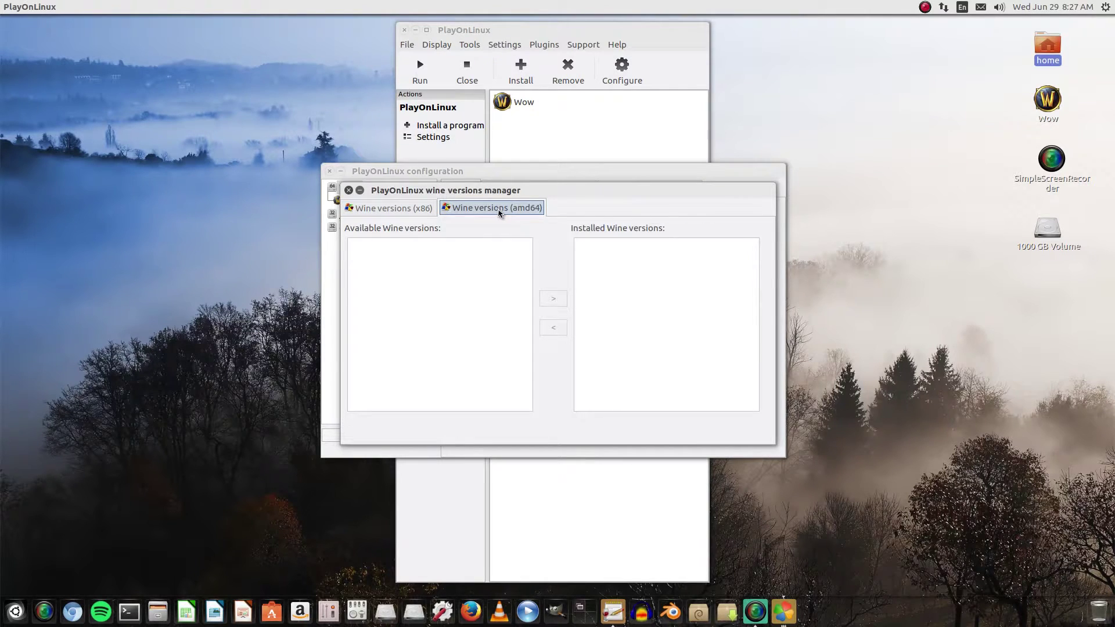
pyautogui.click(400, 210)
pyautogui.click(496, 213)
pyautogui.click(349, 190)
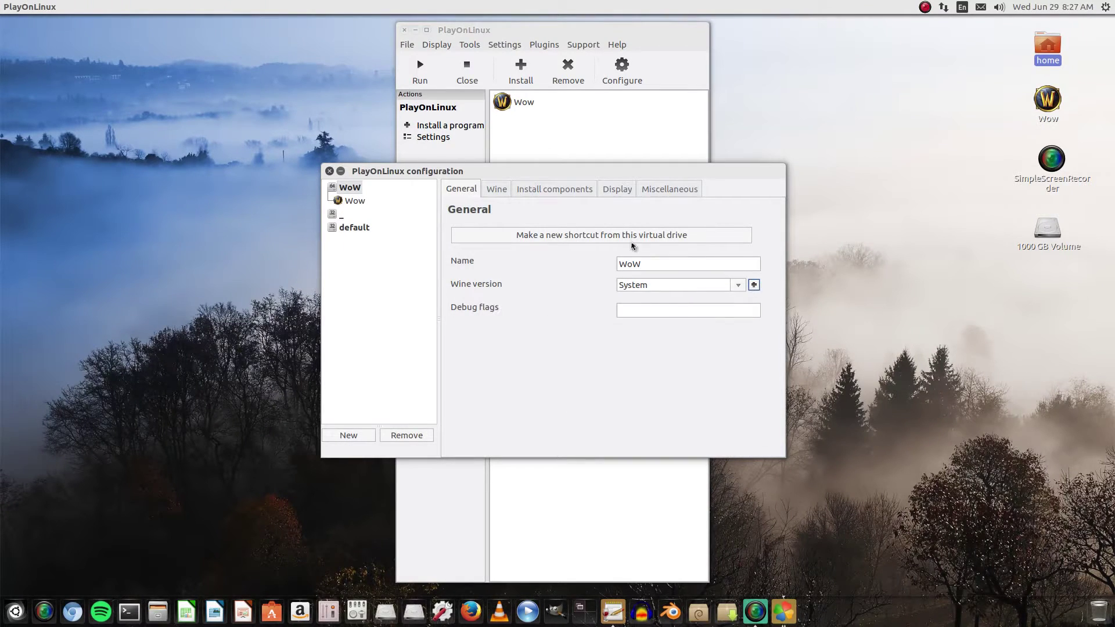
# In the Wine versions manager's amd64 tab, browse available versions and select installed 1.6.2
pyautogui.click(755, 285)
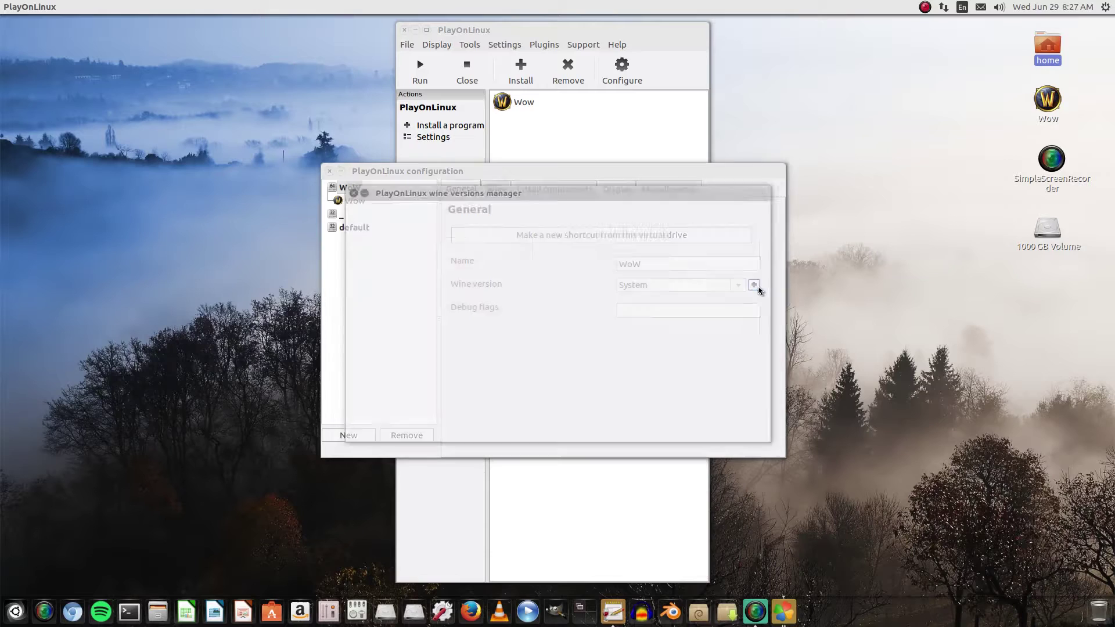
pyautogui.click(503, 206)
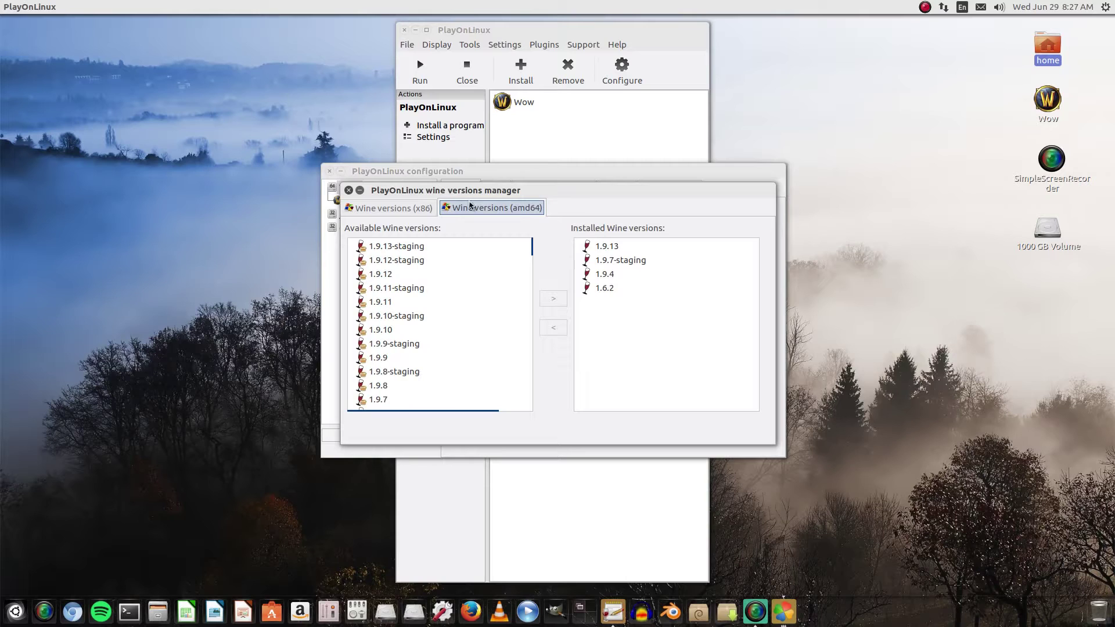
pyautogui.scroll(-15, 456, 355)
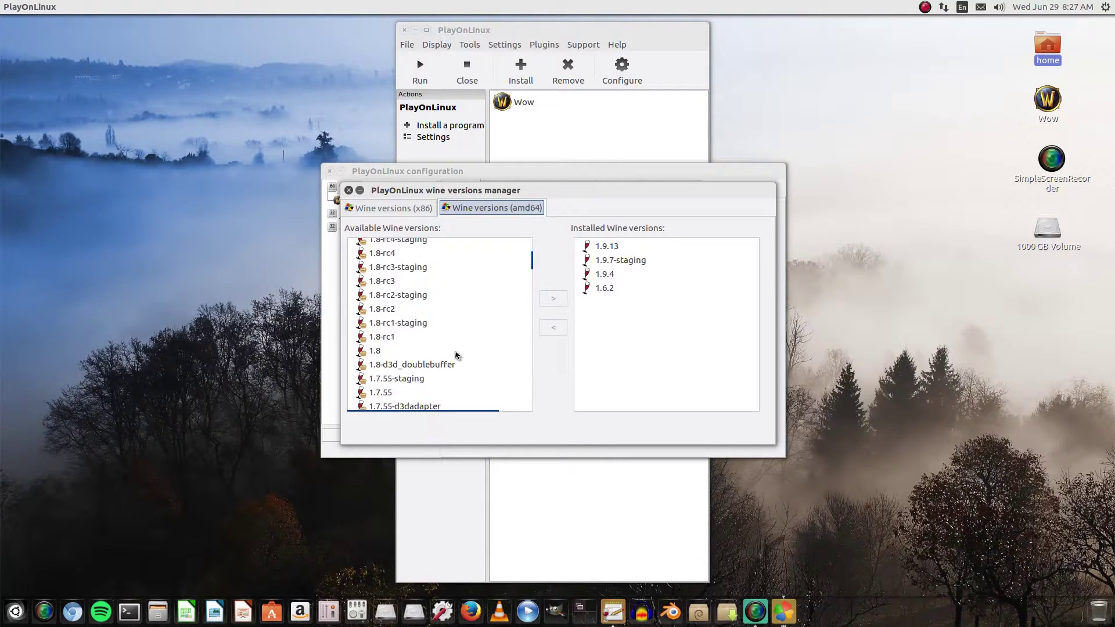
pyautogui.scroll(-15, 456, 355)
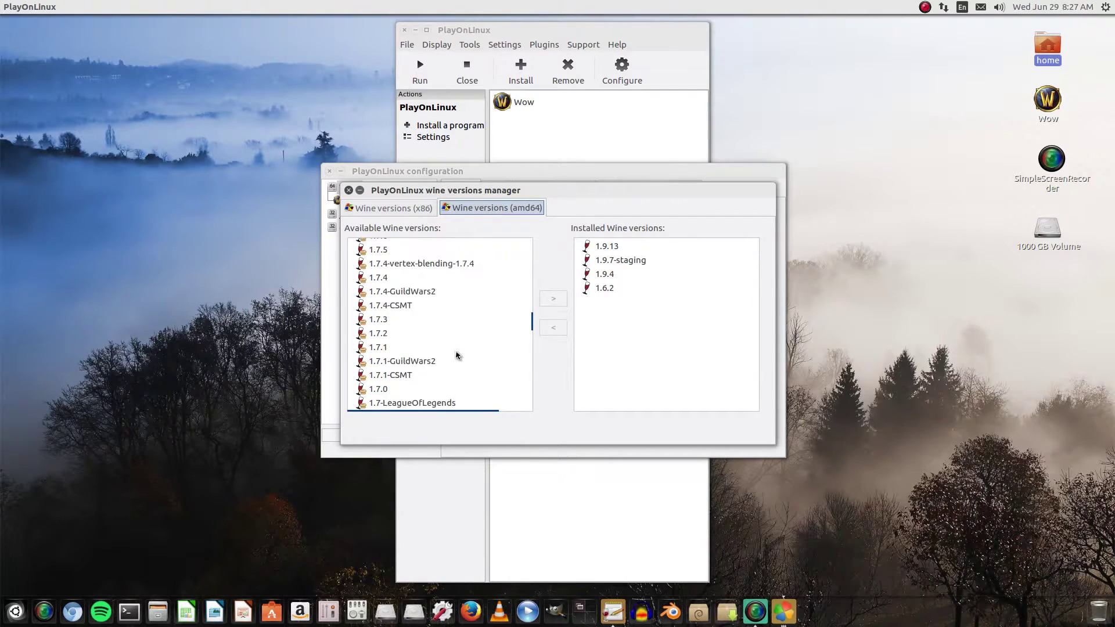
pyautogui.scroll(5, 456, 355)
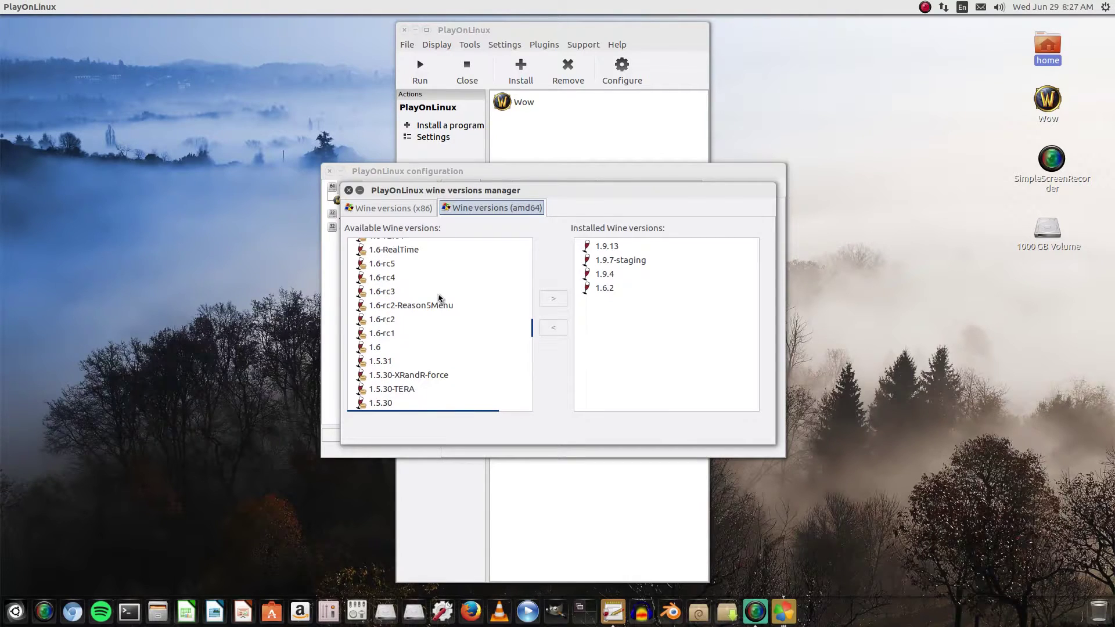
pyautogui.scroll(2, 440, 299)
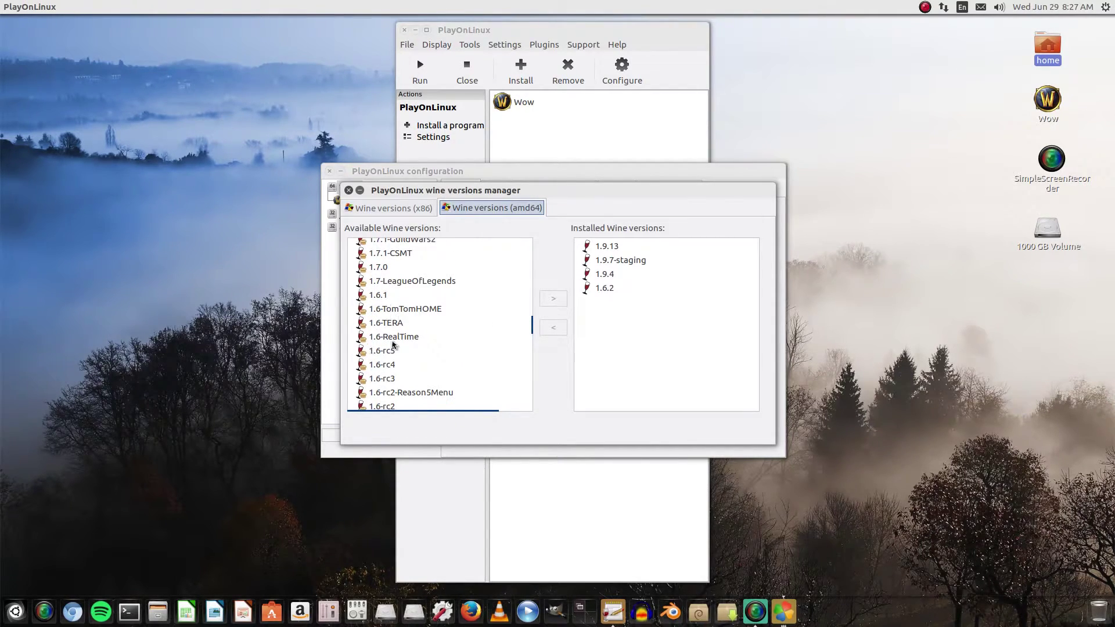
pyautogui.click(603, 289)
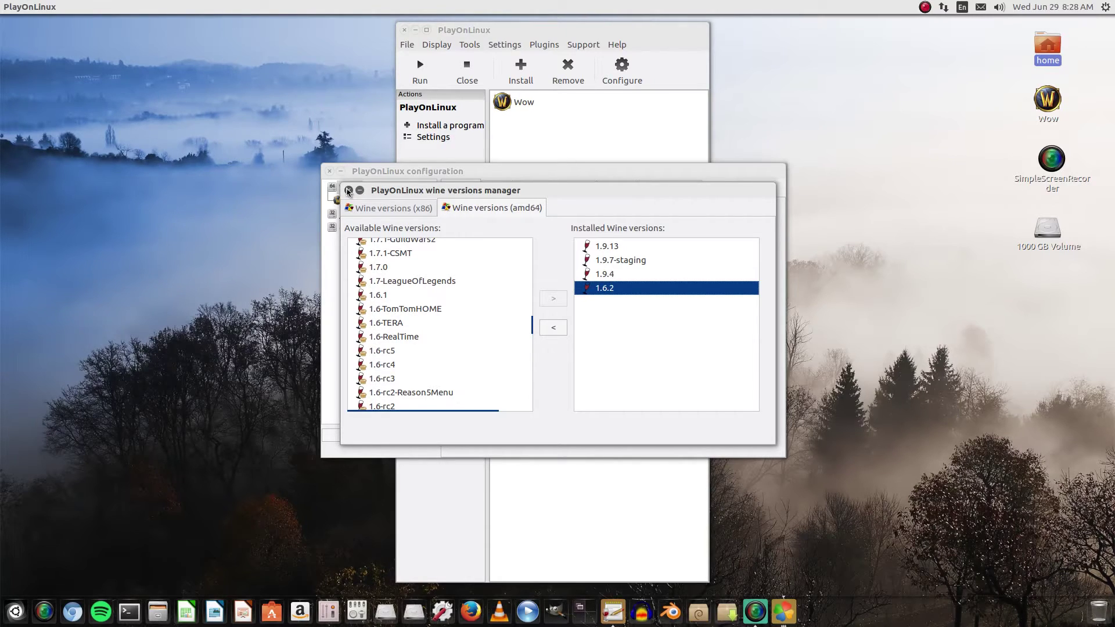
# Close the Wine versions manager and switch the WoW drive to Wine version 1.6.2
pyautogui.click(348, 191)
pyautogui.click(733, 287)
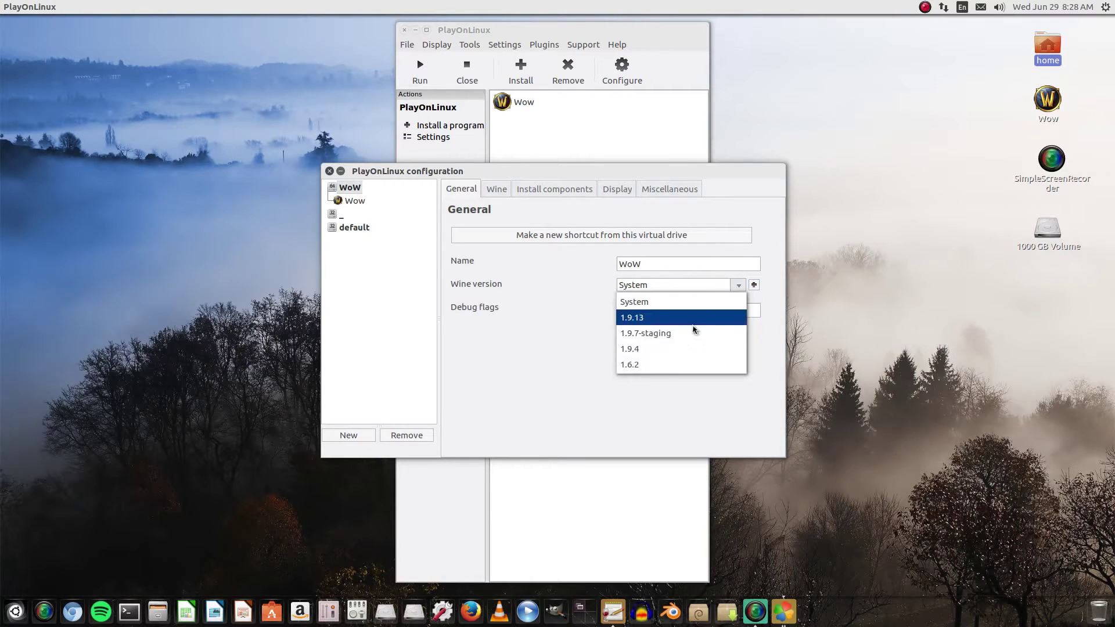
pyautogui.click(674, 367)
pyautogui.click(648, 361)
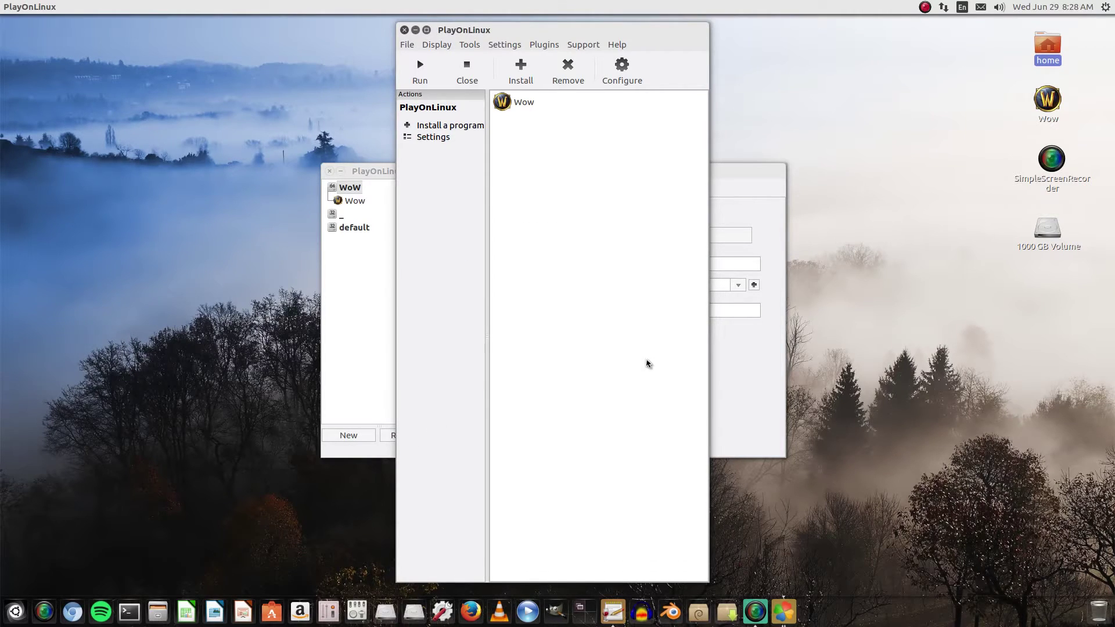
pyautogui.click(728, 372)
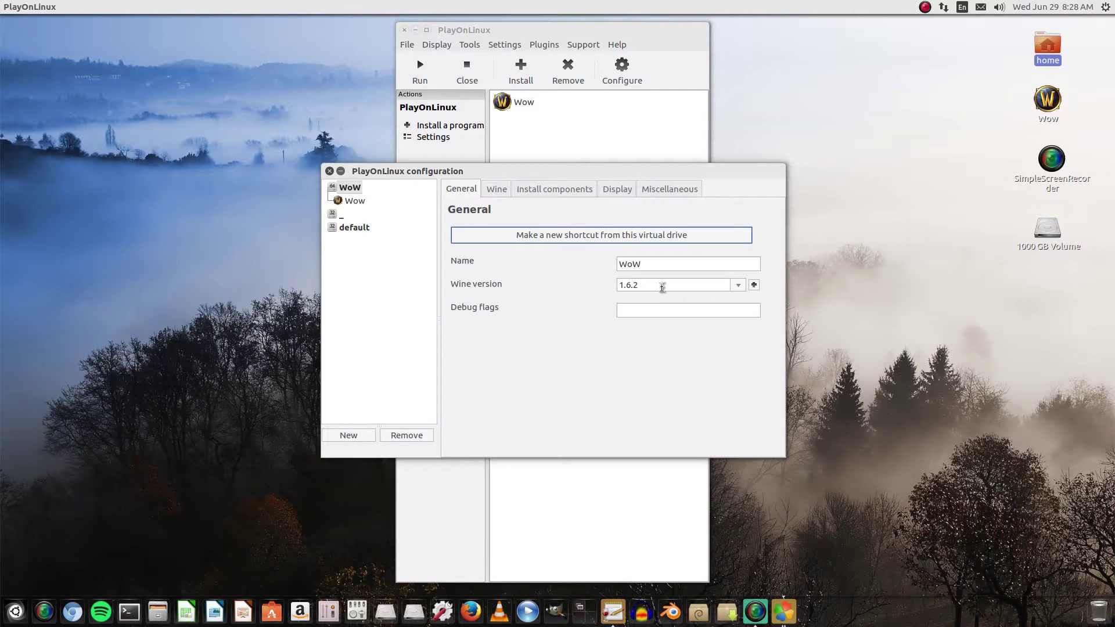
# Install the d3dx9 (DirectX 9 DLLs) component into the WoW drive
pyautogui.click(564, 191)
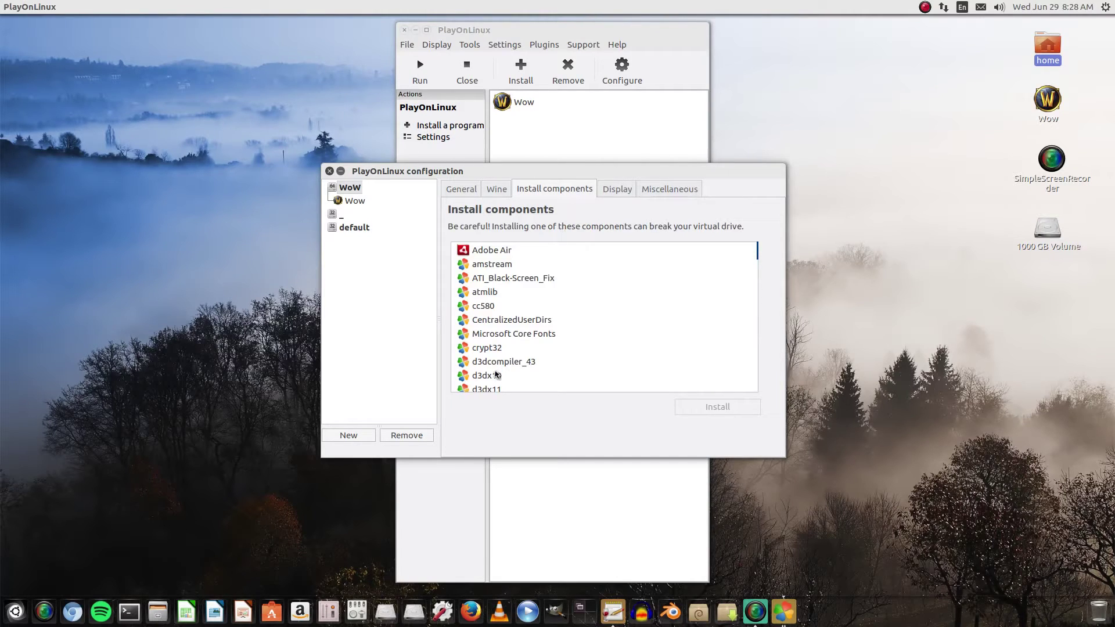
pyautogui.scroll(-3, 516, 343)
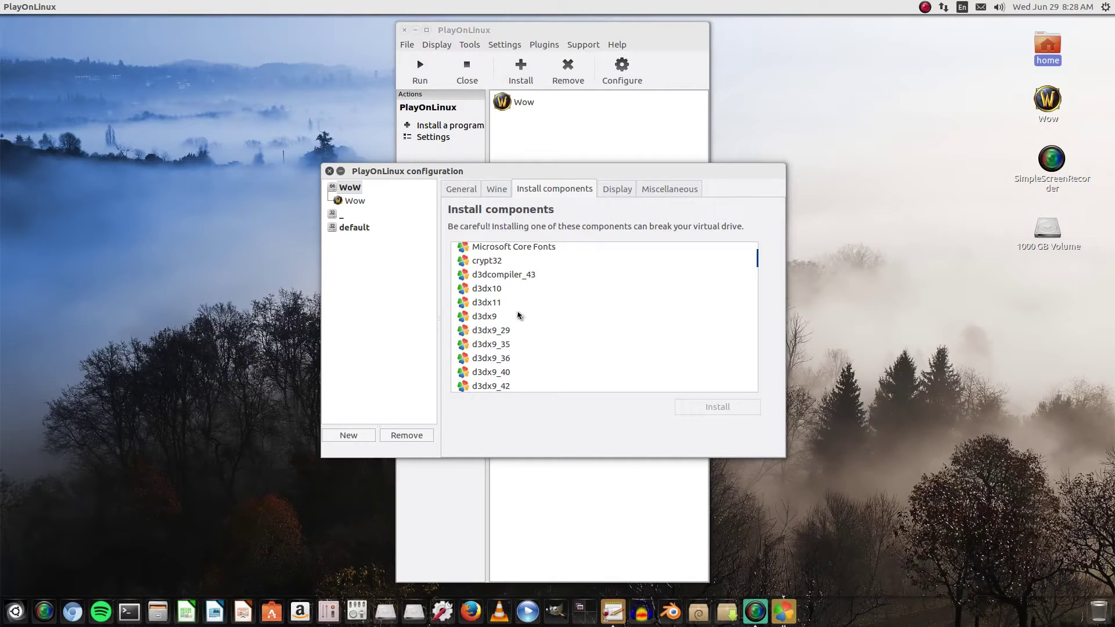
pyautogui.click(491, 319)
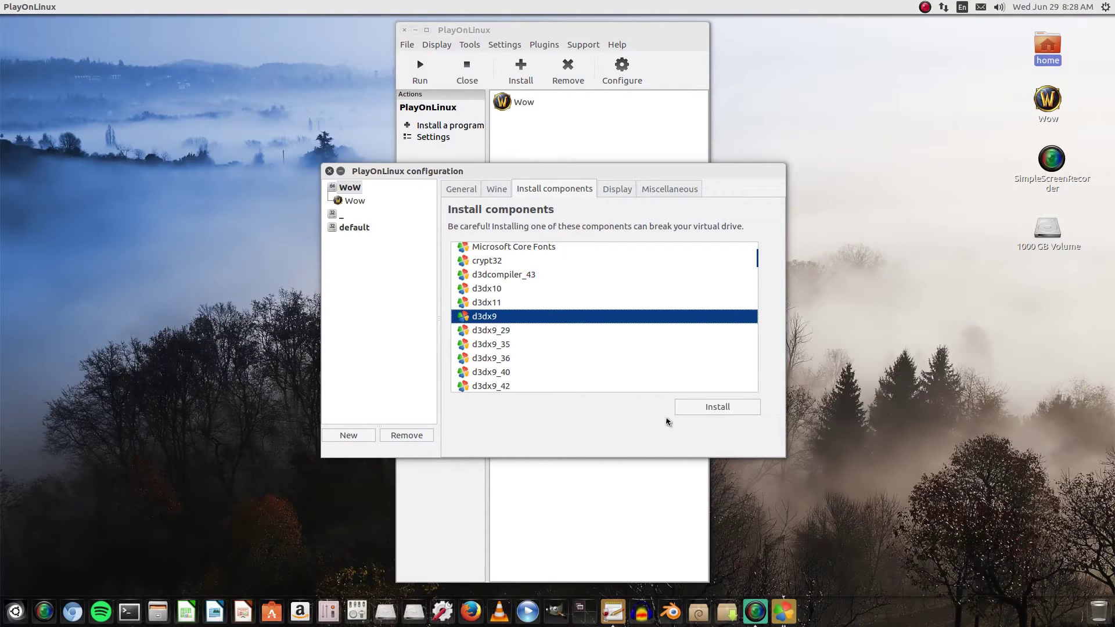
pyautogui.click(709, 410)
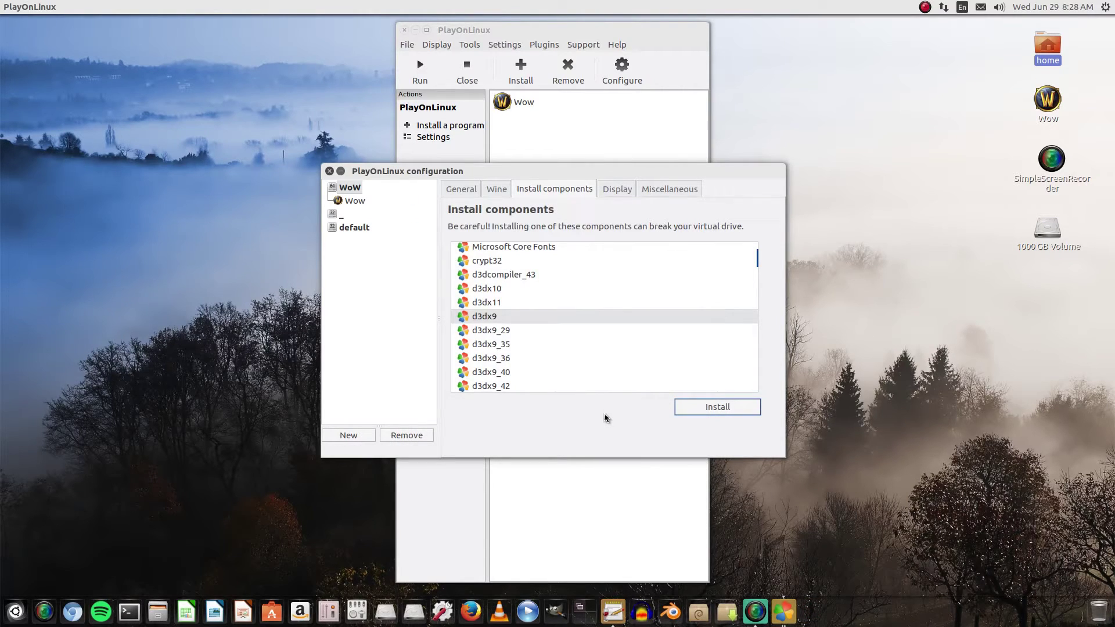
# Set the WoW drive's Direct Draw Renderer to opengl, then close the configuration and main PlayOnLinux windows
pyautogui.click(633, 187)
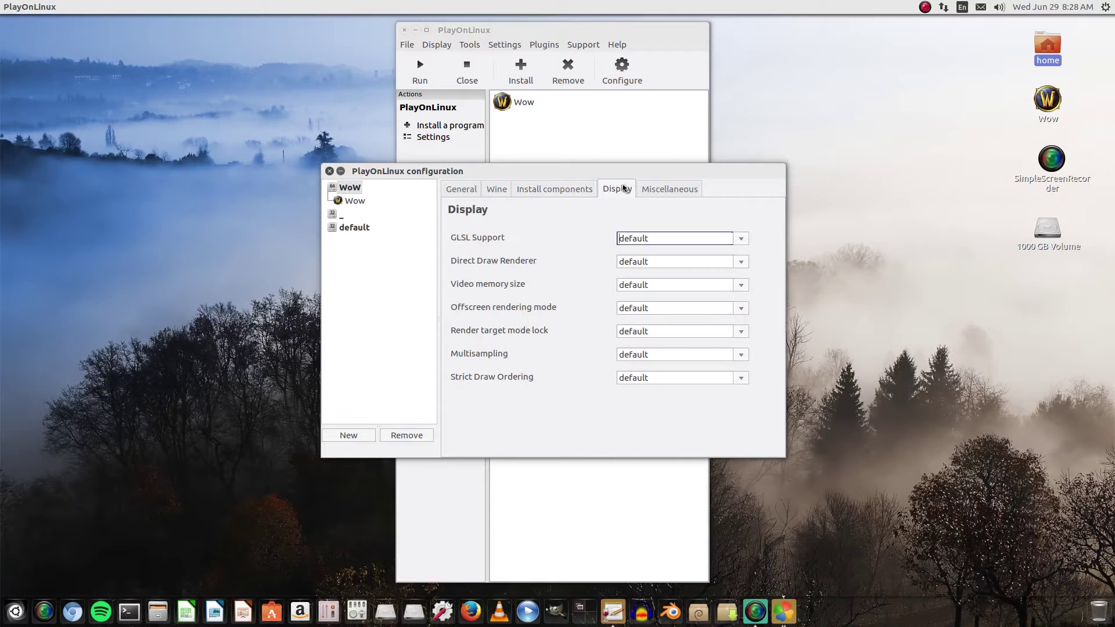
pyautogui.click(744, 266)
pyautogui.click(679, 309)
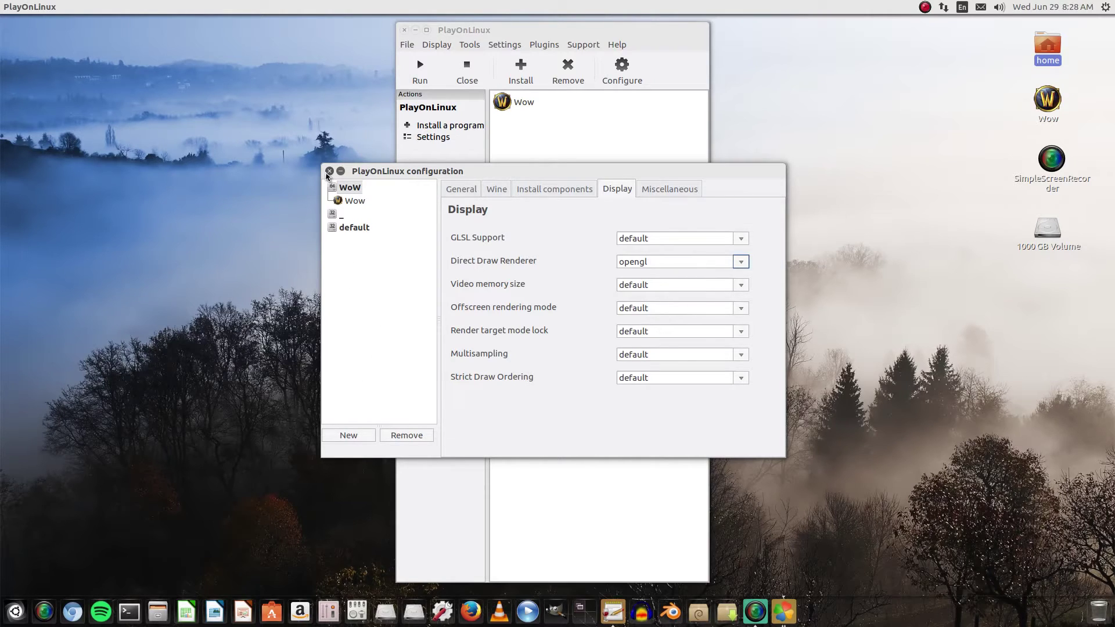
pyautogui.click(329, 171)
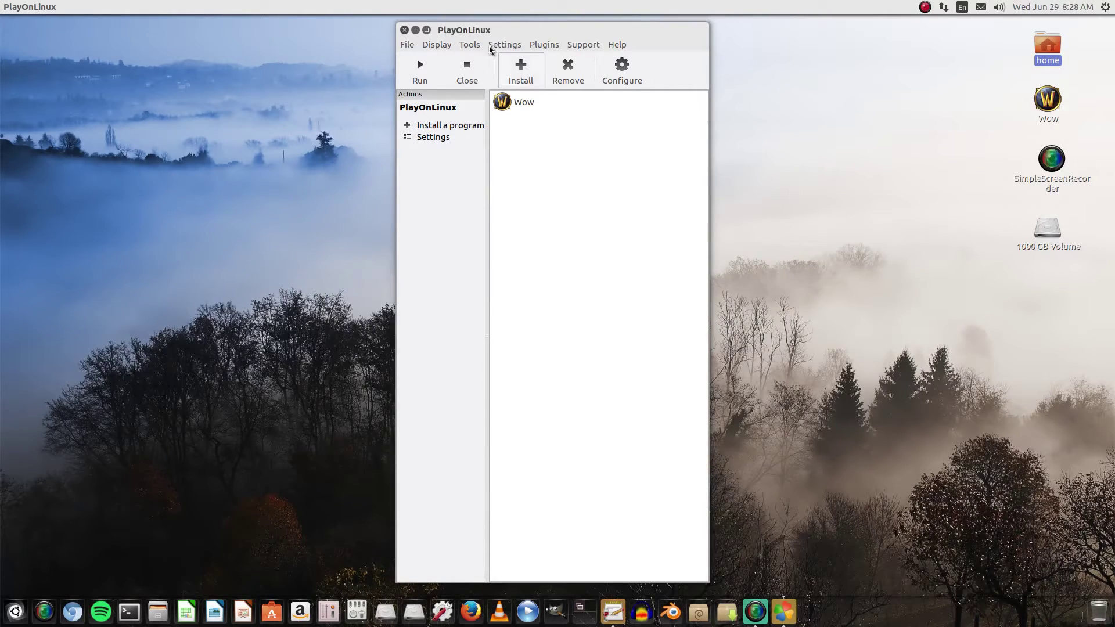
pyautogui.click(404, 31)
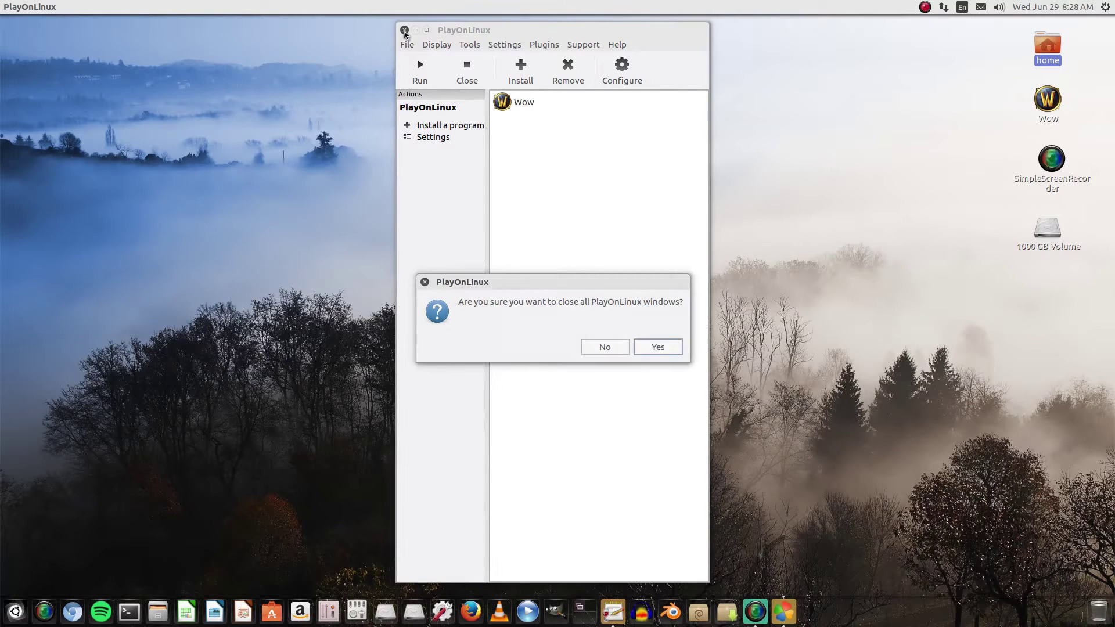
# Confirm closing PlayOnLinux and open the Files manager at the home folder
pyautogui.click(659, 348)
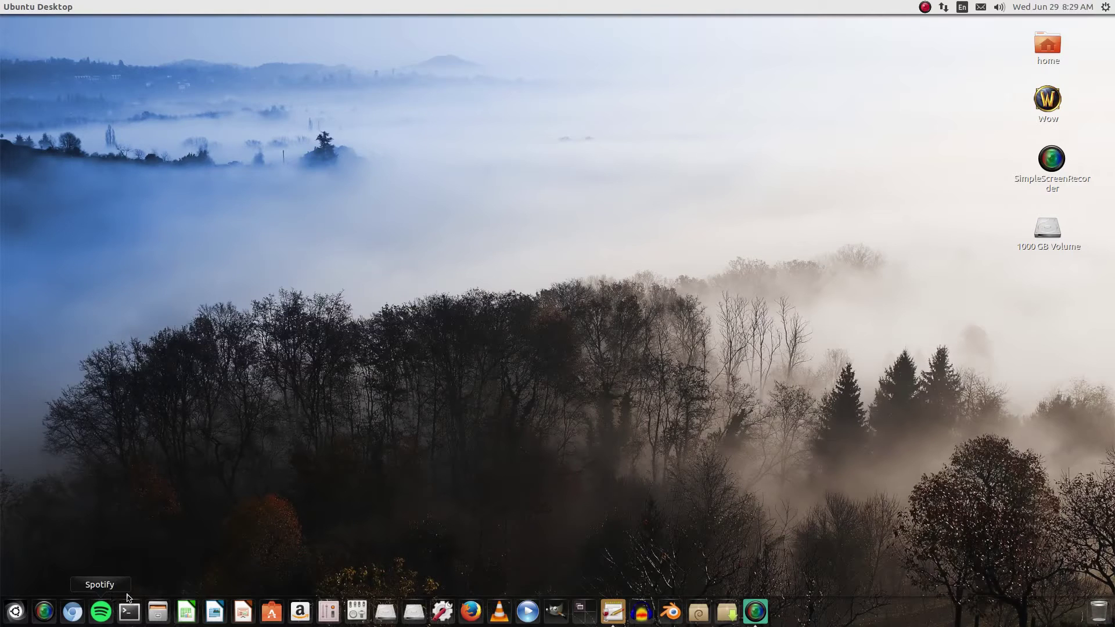
pyautogui.click(158, 612)
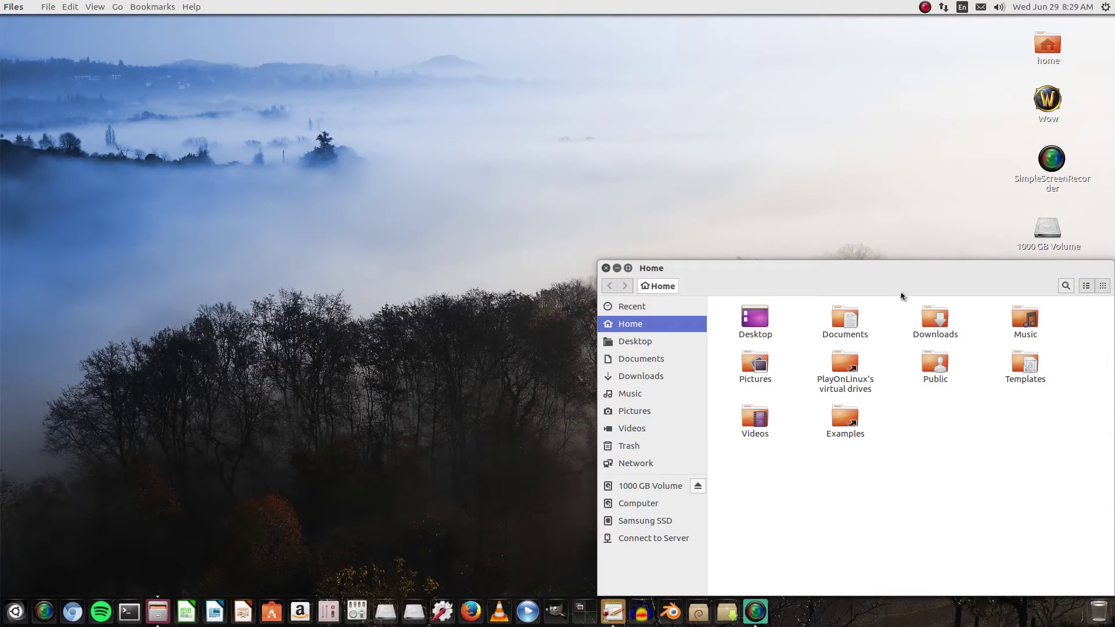
pyautogui.moveTo(874, 278); pyautogui.dragTo(469, 105)
# Browse to WoW > drive_c > Program Files > World of Warcraft 3.3.5a (no install) > WTF and open Config.wtf
pyautogui.doubleClick(439, 193)
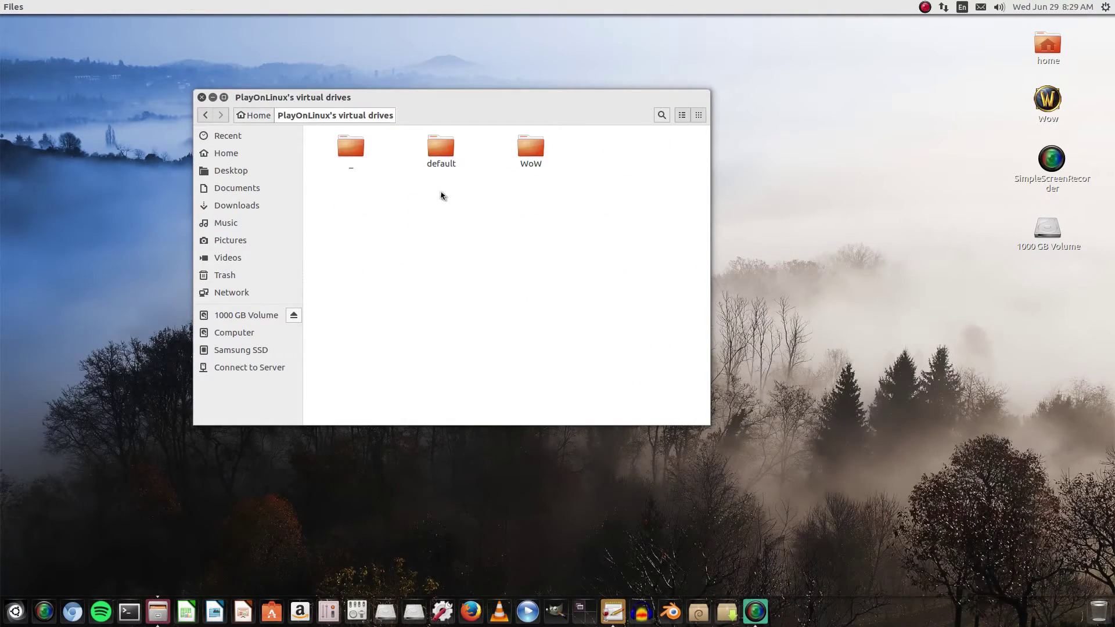
pyautogui.doubleClick(517, 158)
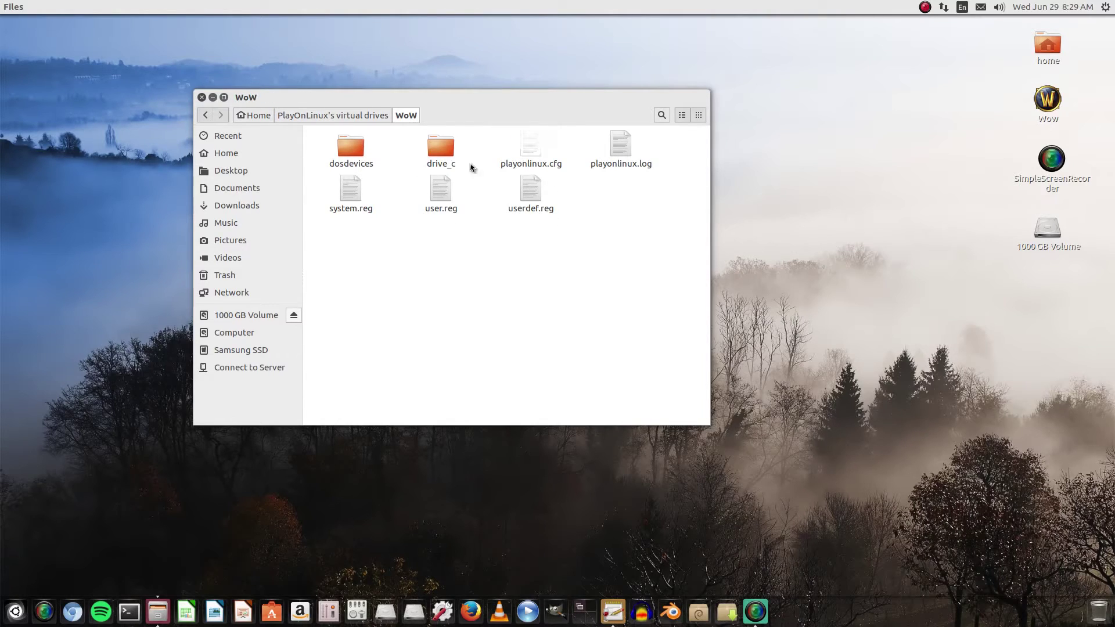
pyautogui.click(448, 148)
pyautogui.doubleClick(449, 148)
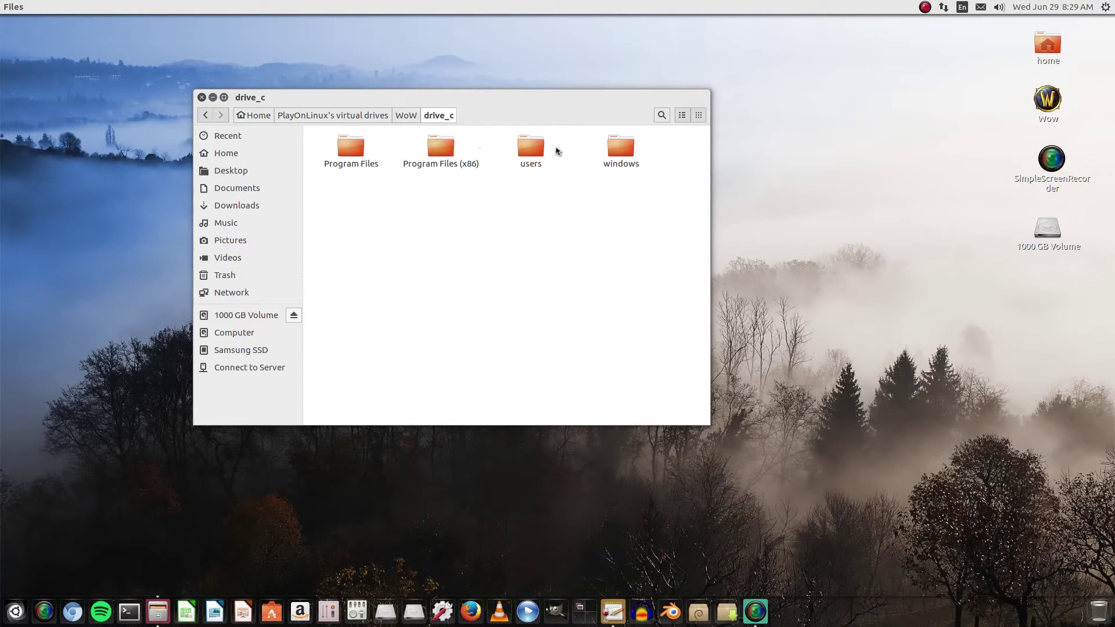
pyautogui.doubleClick(350, 149)
pyautogui.doubleClick(354, 212)
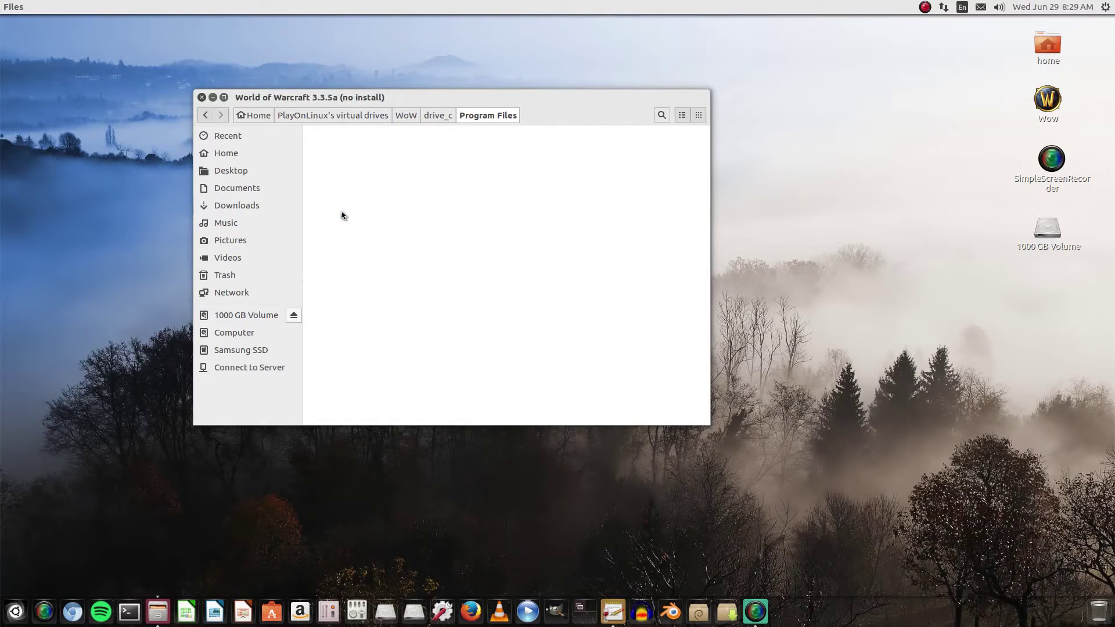
pyautogui.doubleClick(531, 192)
pyautogui.doubleClick(440, 145)
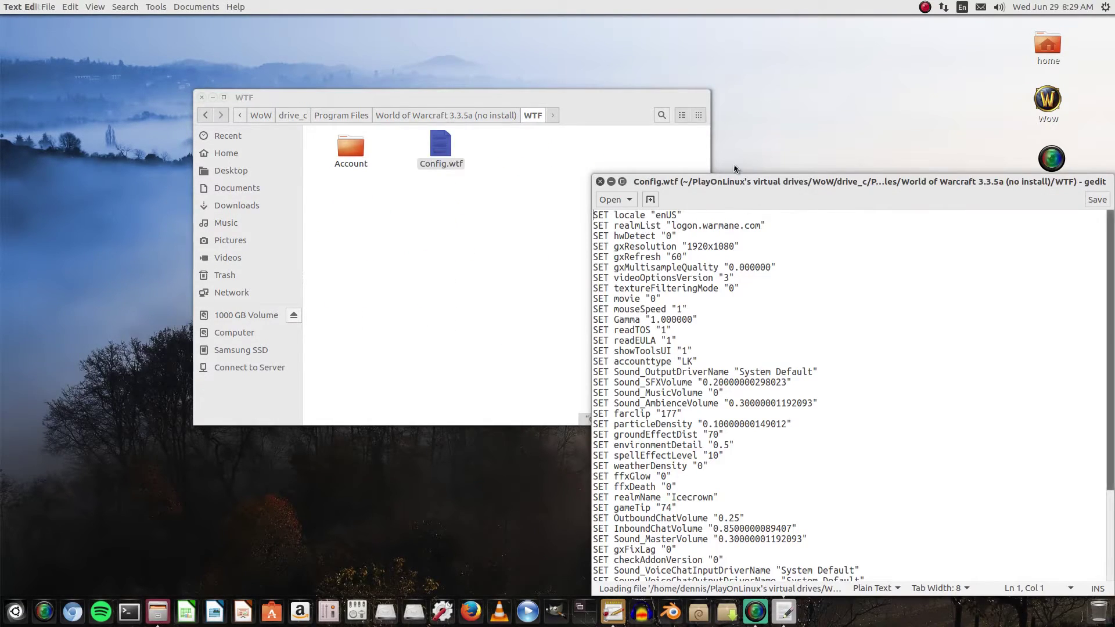
# Arrange the Config.wtf editor beside the Notepad notes and bring up the system details overview
pyautogui.moveTo(739, 177); pyautogui.dragTo(538, 81)
pyautogui.scroll(-5, 627, 319)
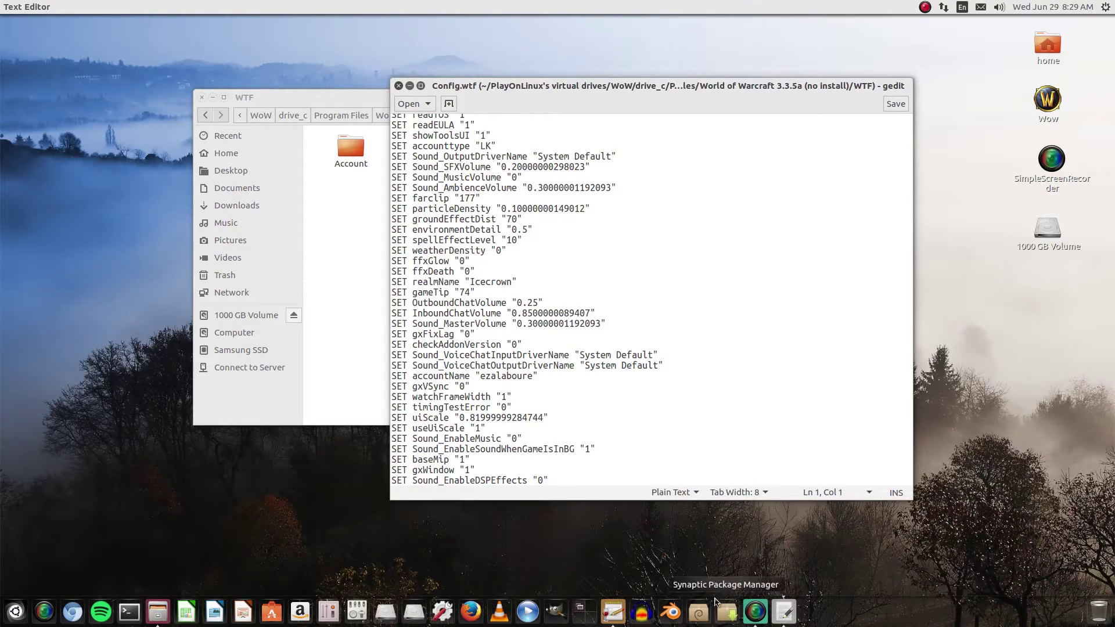
pyautogui.click(613, 612)
pyautogui.moveTo(613, 86); pyautogui.dragTo(803, 55)
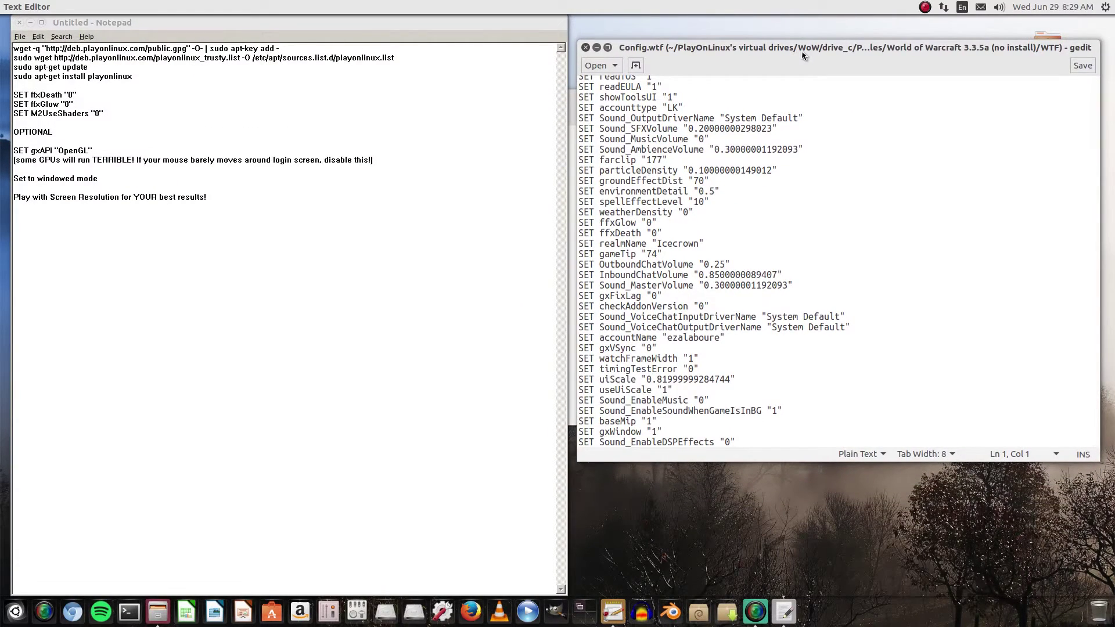
pyautogui.click(1105, 7)
pyautogui.press('Escape')
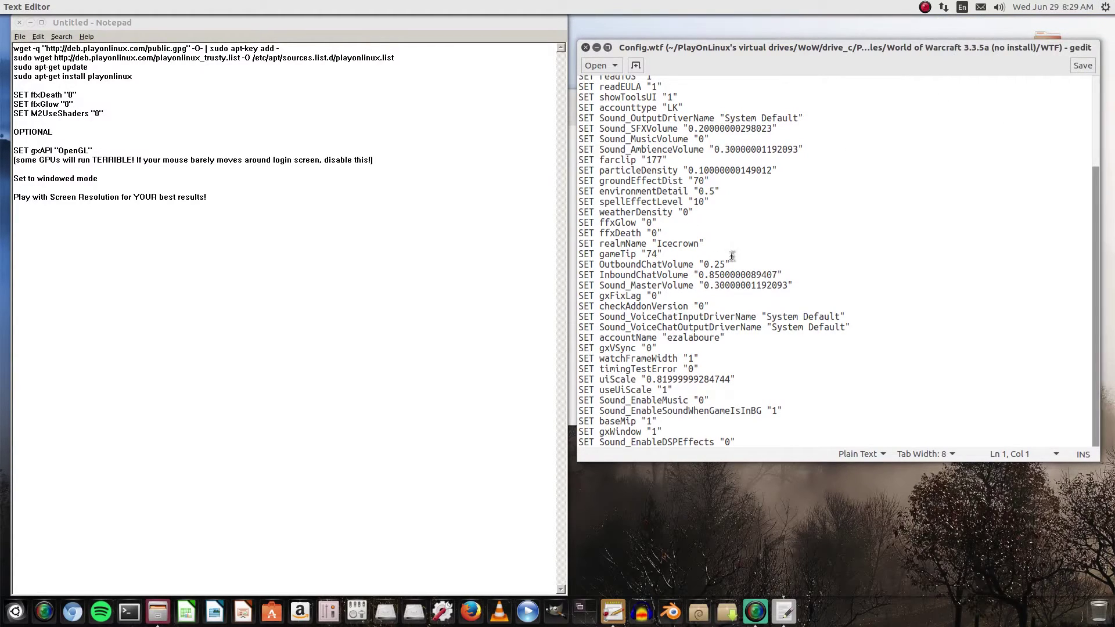
# Check the RV710 graphics chip, close the system details window, and review the SET gxAPI "OpenGL" note
pyautogui.doubleClick(646, 383)
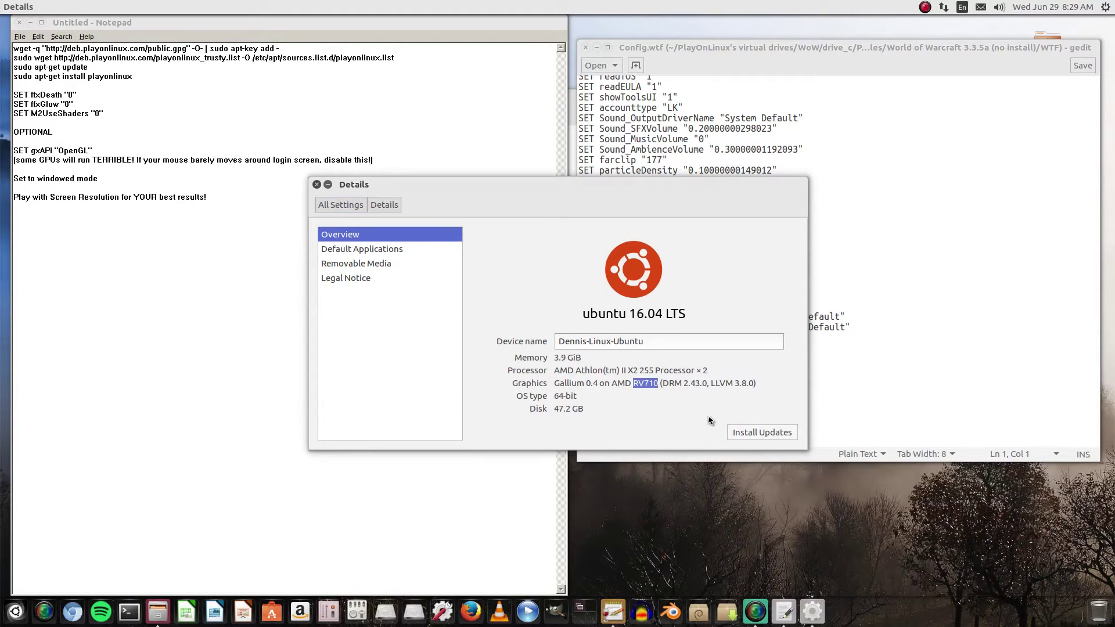
pyautogui.click(276, 256)
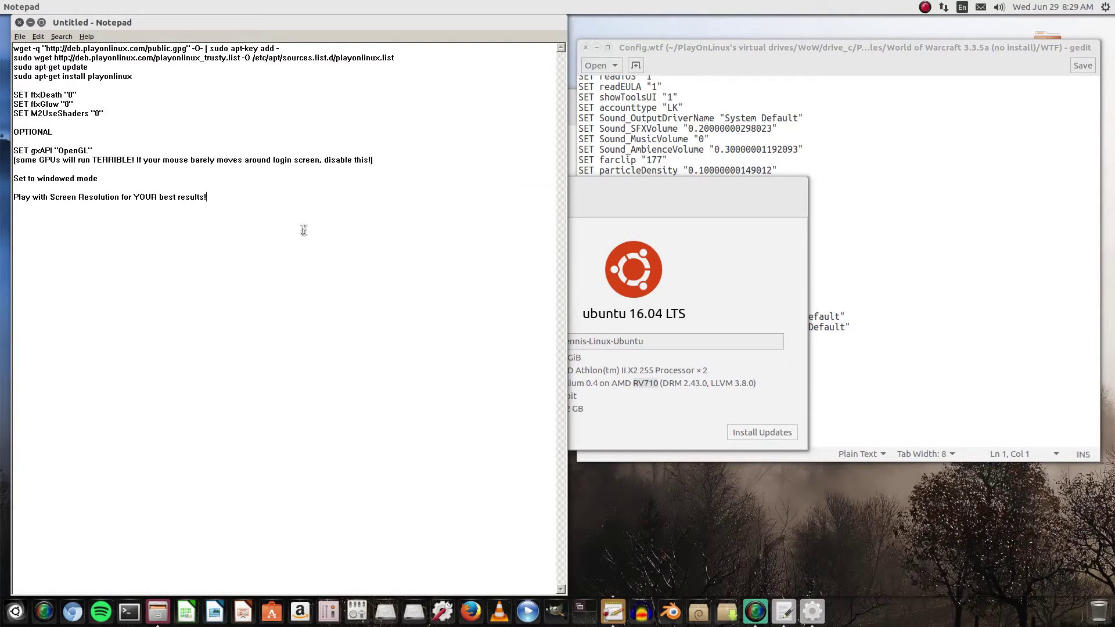
pyautogui.moveTo(76, 151); pyautogui.dragTo(14, 153)
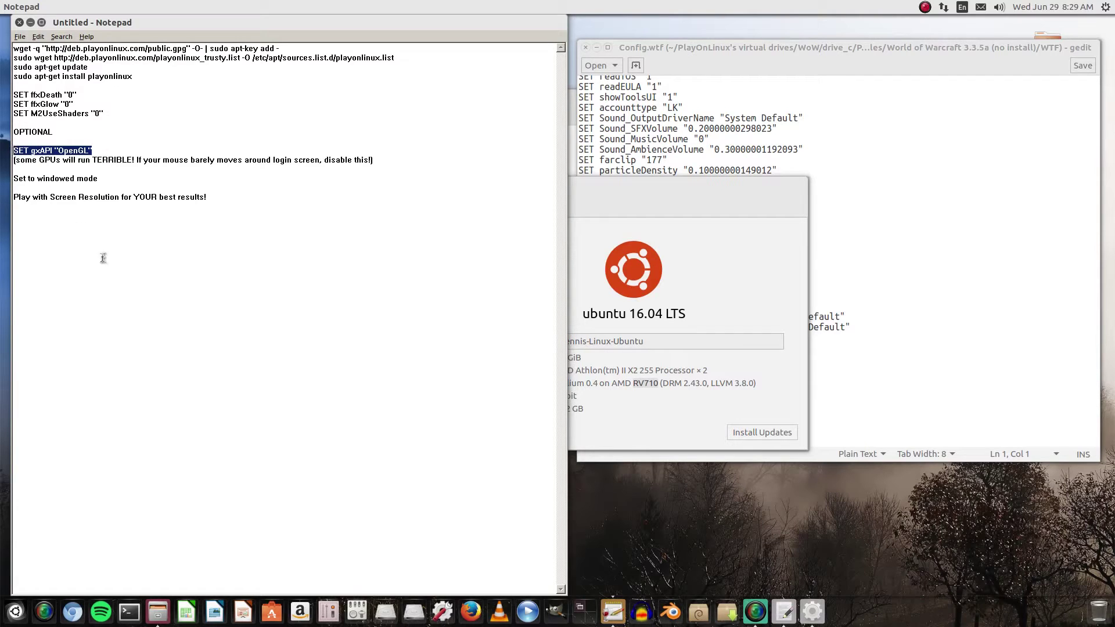
pyautogui.click(648, 216)
pyautogui.click(317, 185)
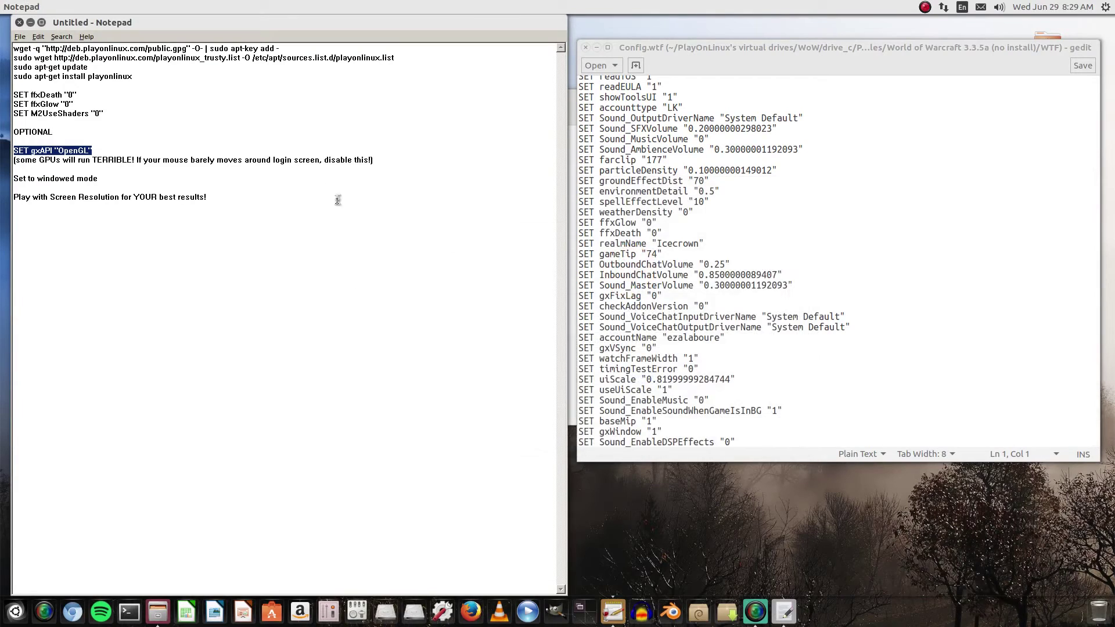
pyautogui.click(388, 239)
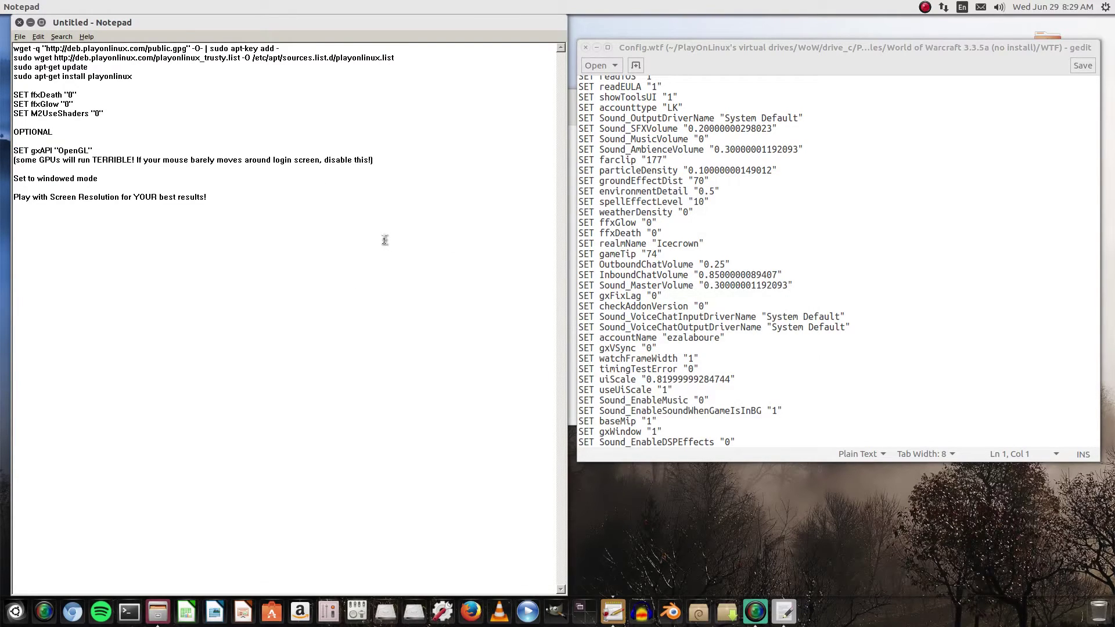
pyautogui.moveTo(13, 151); pyautogui.dragTo(100, 148)
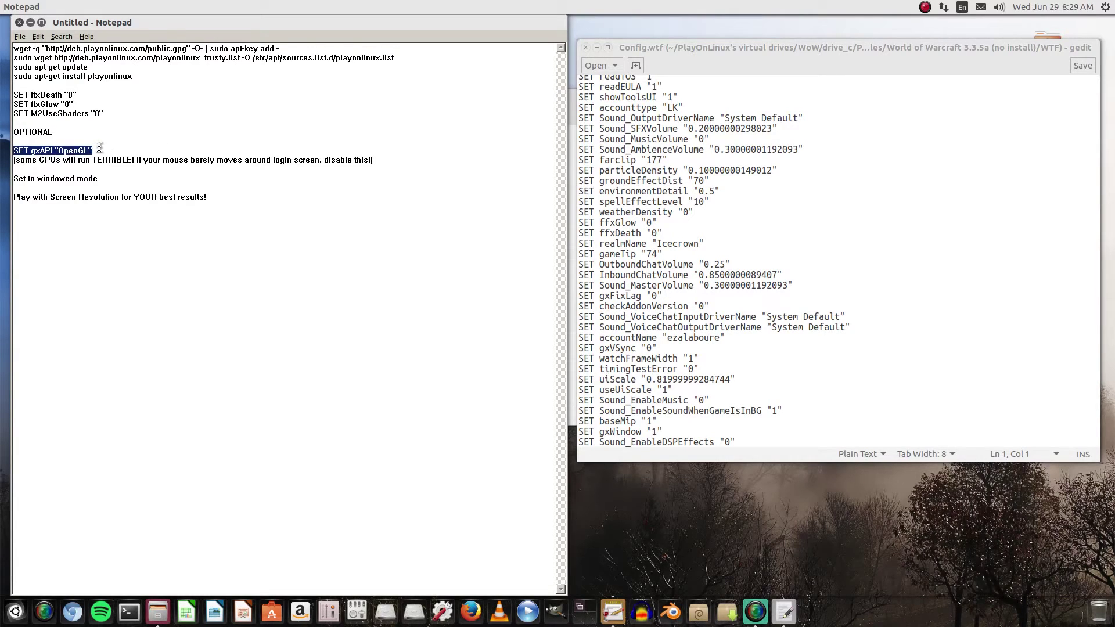
pyautogui.click(363, 235)
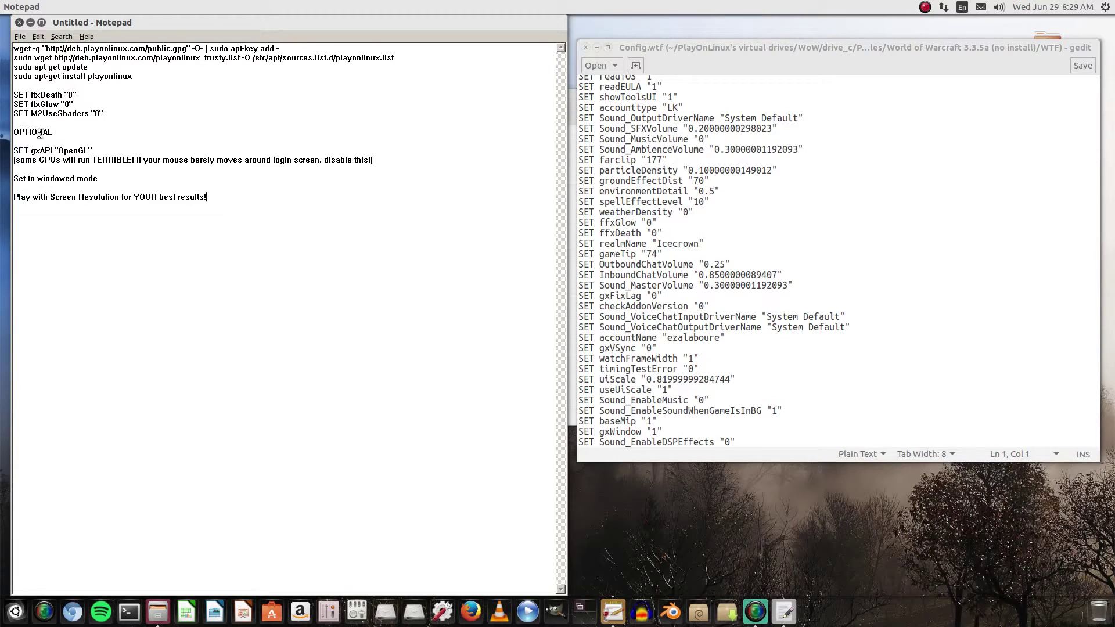
# Copy SET ffxDeath, ffxGlow and M2UseShaders "0" to the end of Config.wtf, save and close it
pyautogui.moveTo(105, 114); pyautogui.dragTo(11, 93)
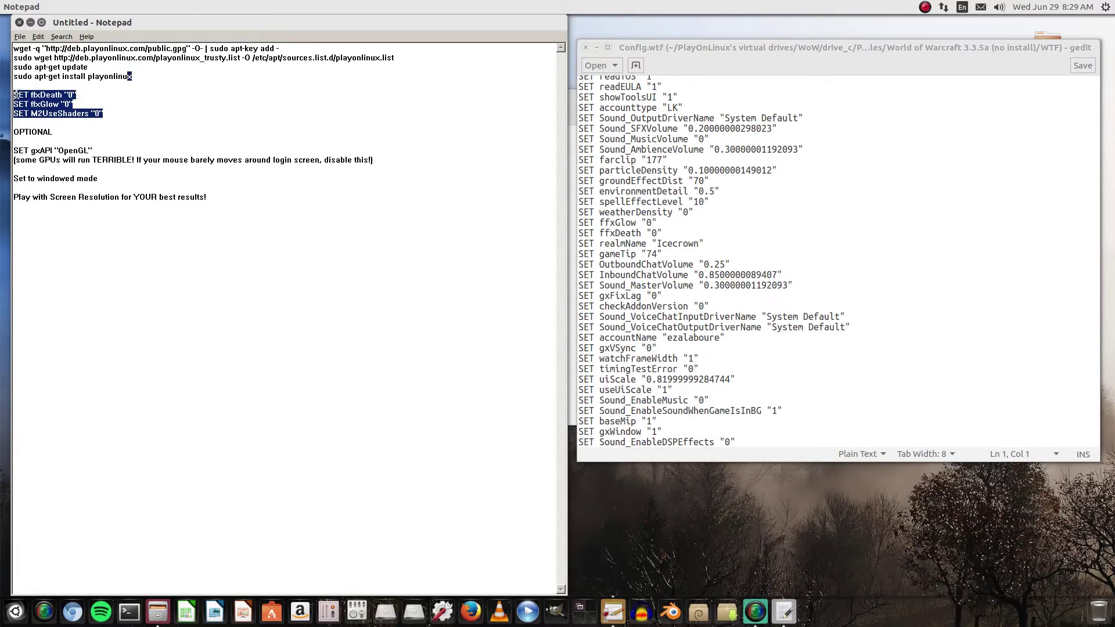
pyautogui.moveTo(125, 114); pyautogui.dragTo(9, 86)
pyautogui.hotkey('ctrl', 'c')
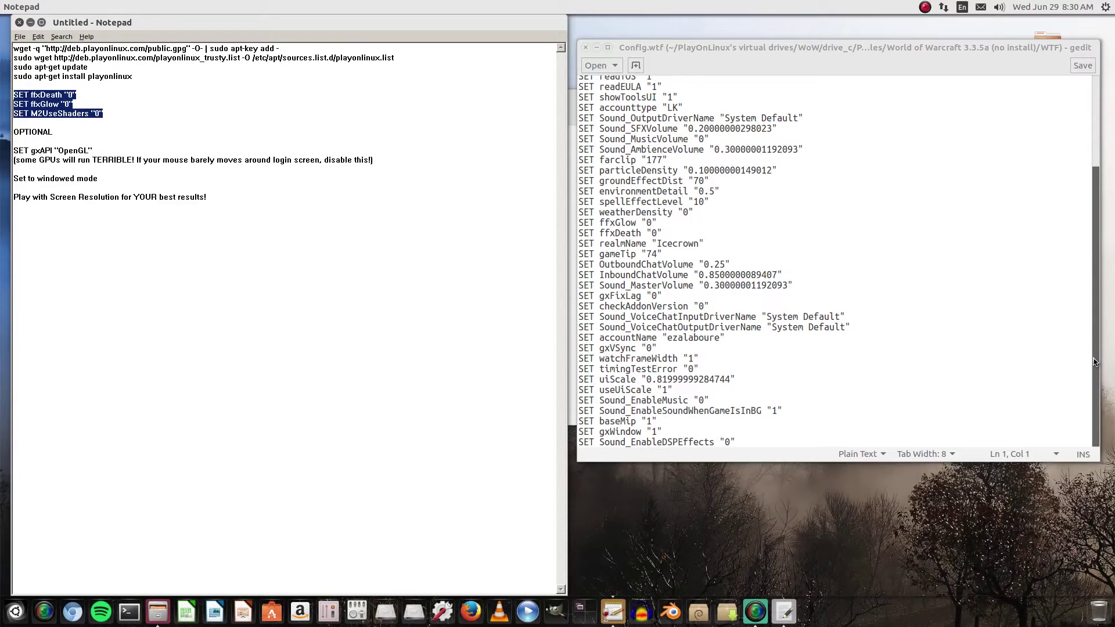
pyautogui.click(1095, 362)
pyautogui.click(762, 439)
pyautogui.press('Return')
pyautogui.hotkey('ctrl', 'v')
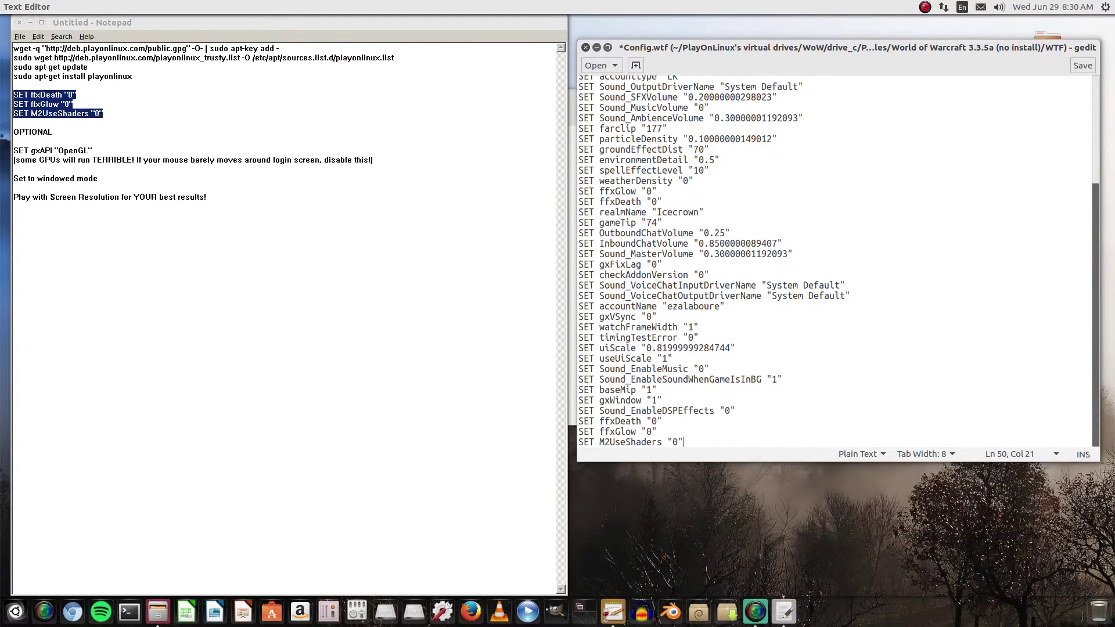
pyautogui.hotkey('ctrl', 's')
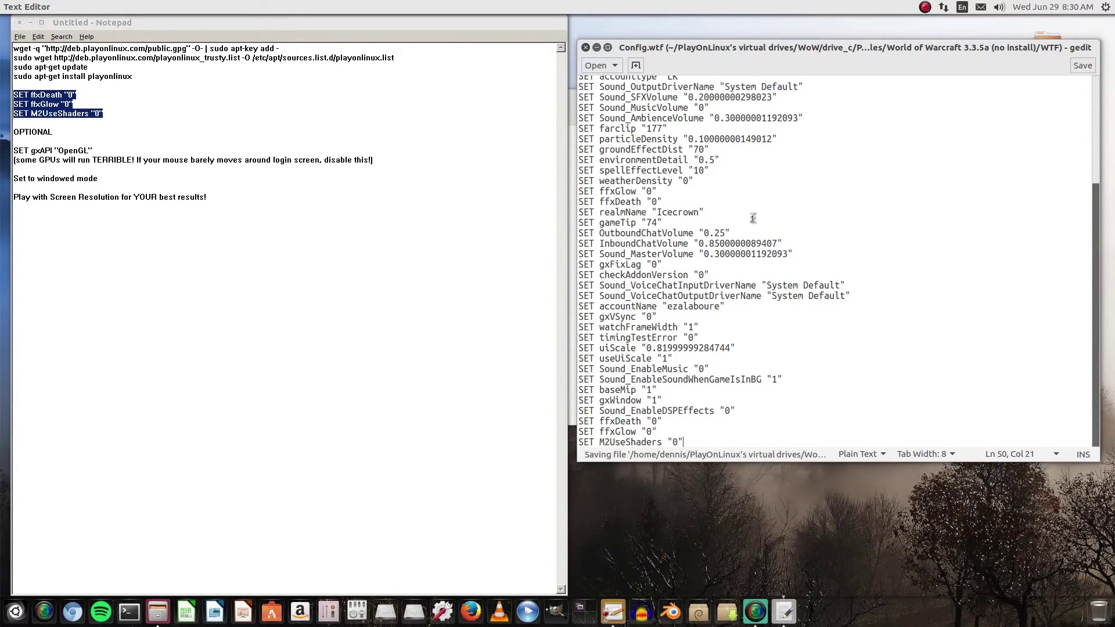
pyautogui.click(585, 48)
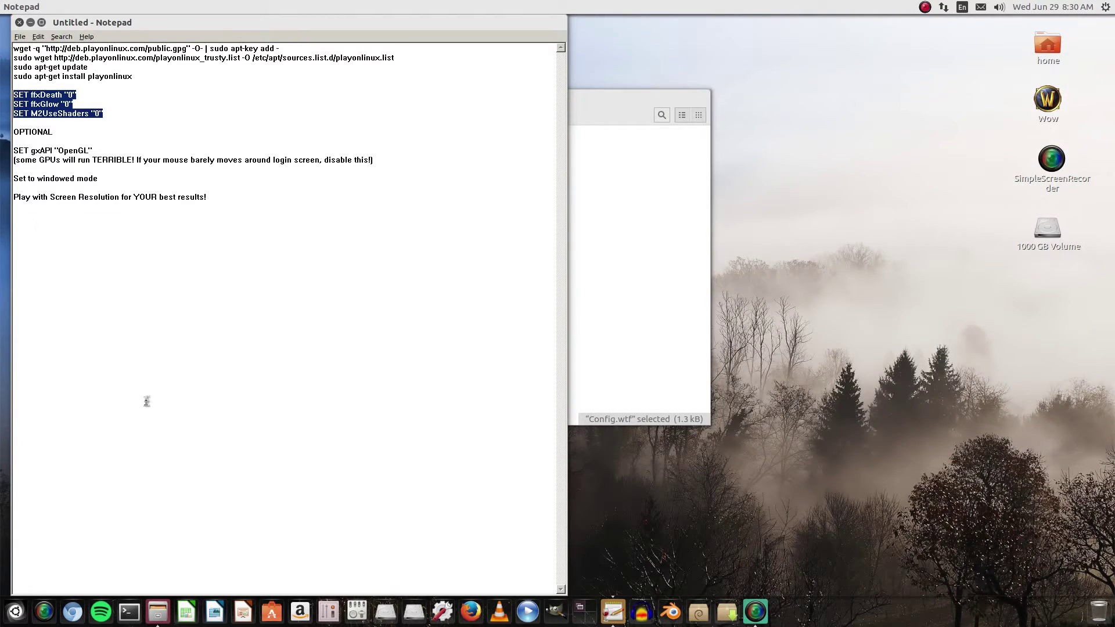
# Close the Notepad setup notes without saving, then close the Files window
pyautogui.click(150, 390)
pyautogui.moveTo(17, 180); pyautogui.dragTo(98, 180)
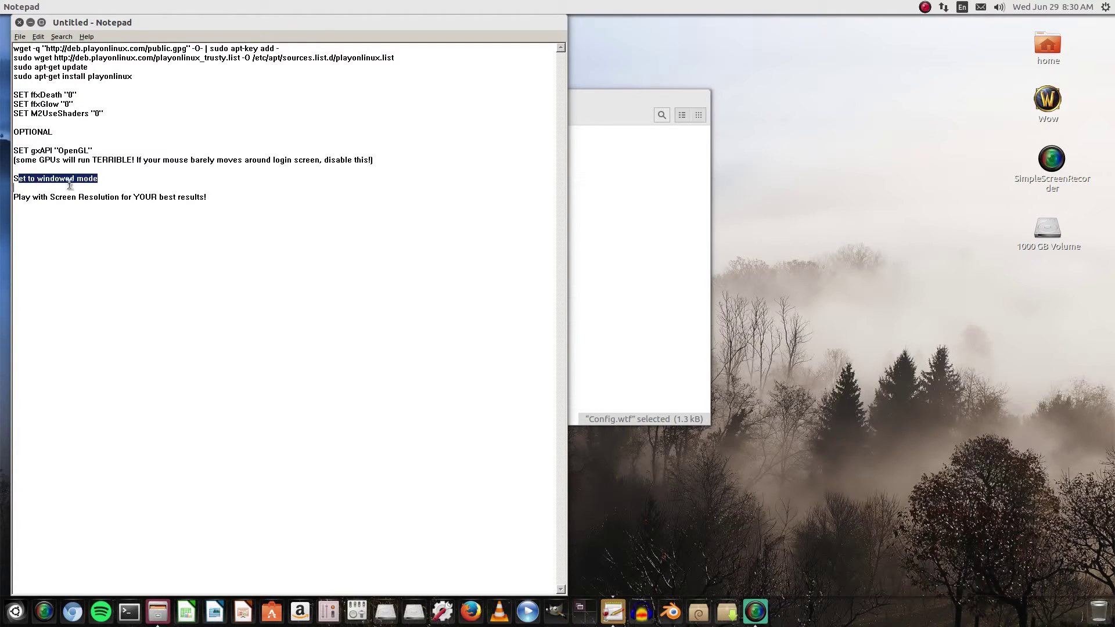
pyautogui.click(82, 191)
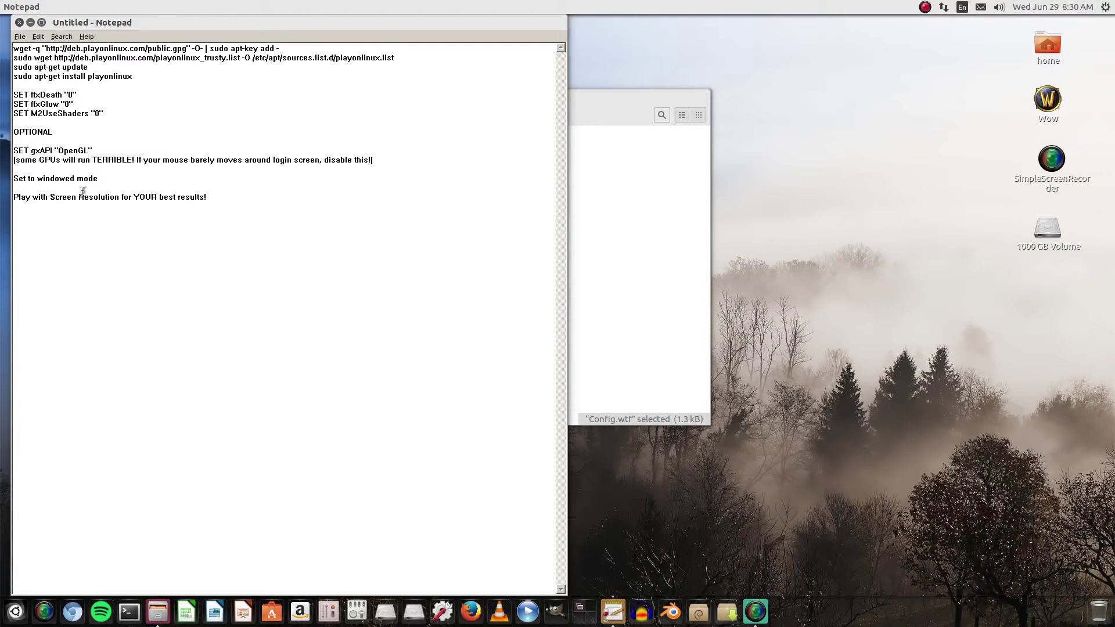
pyautogui.click(20, 23)
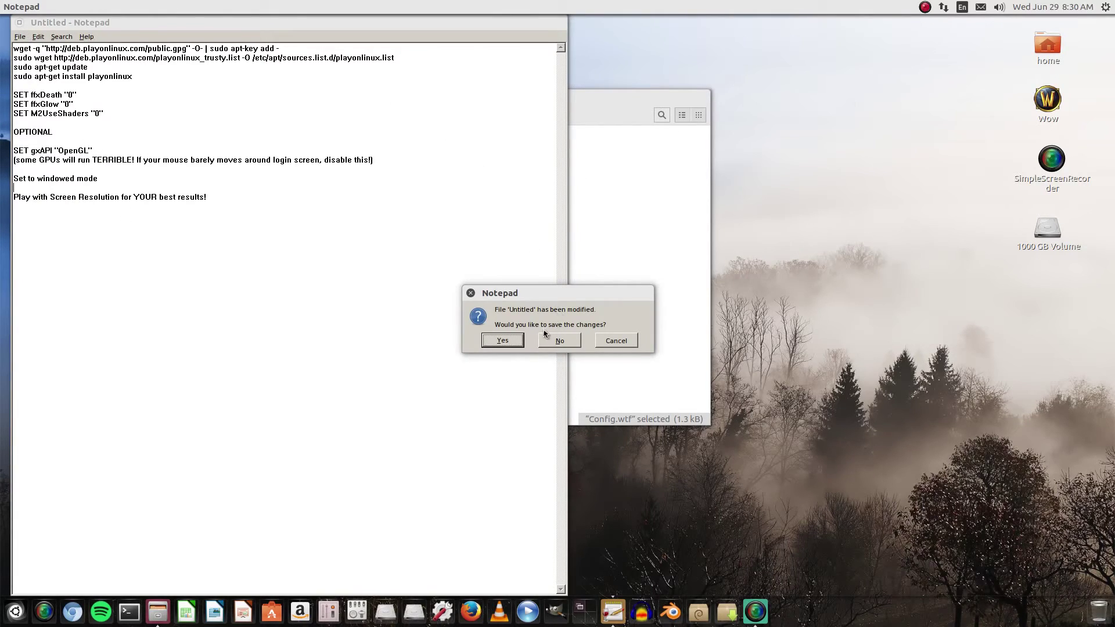
pyautogui.click(560, 341)
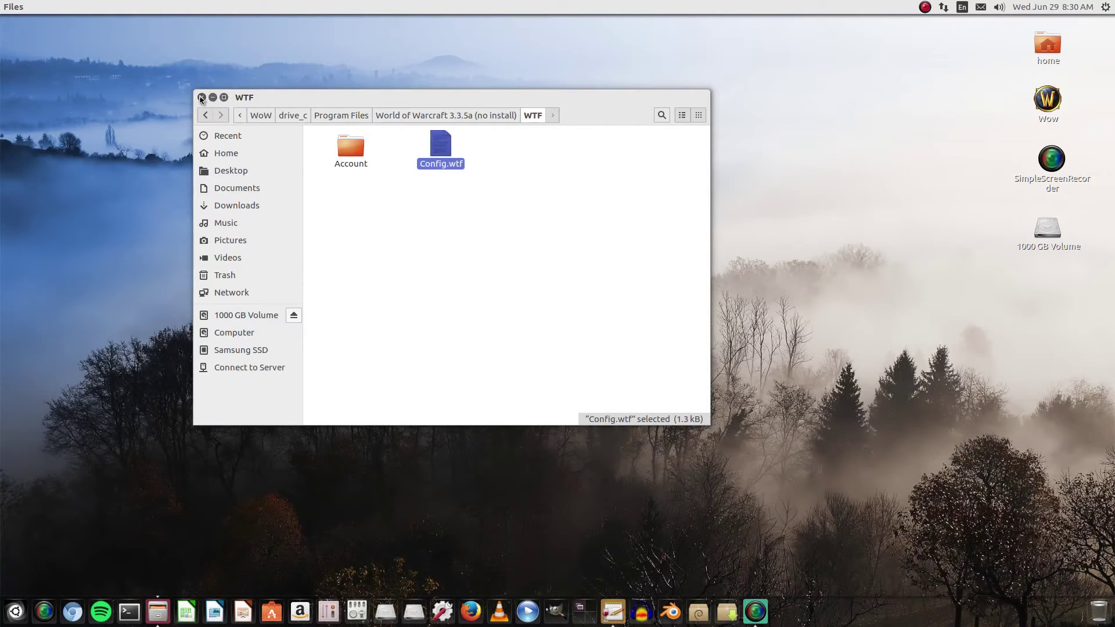
pyautogui.click(202, 98)
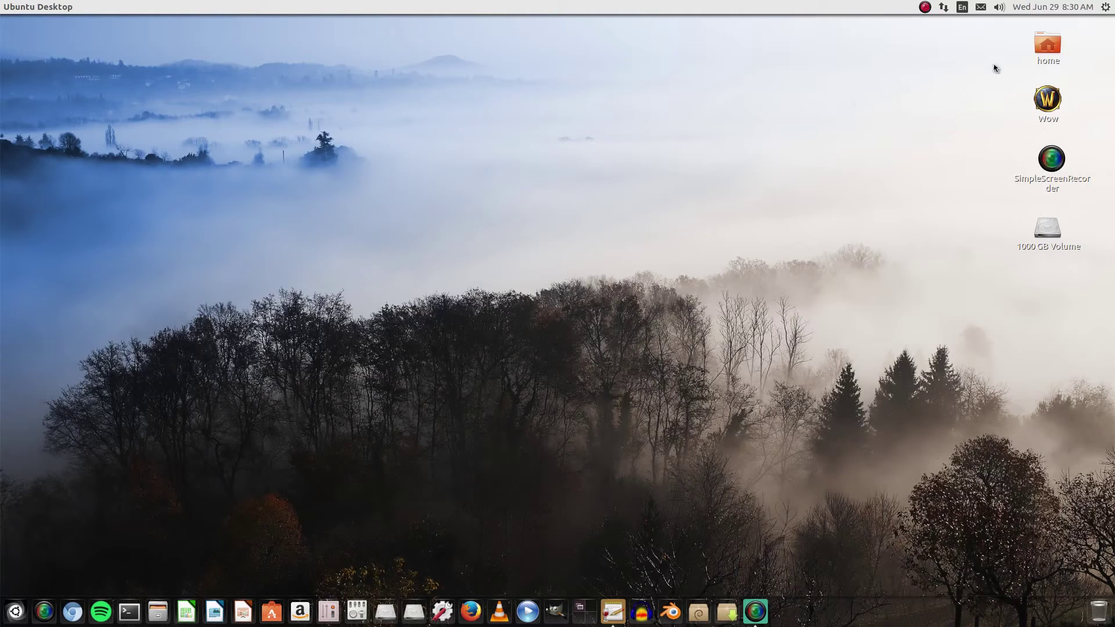
# Launch World of Warcraft from the desktop Wow shortcut
pyautogui.doubleClick(1046, 99)
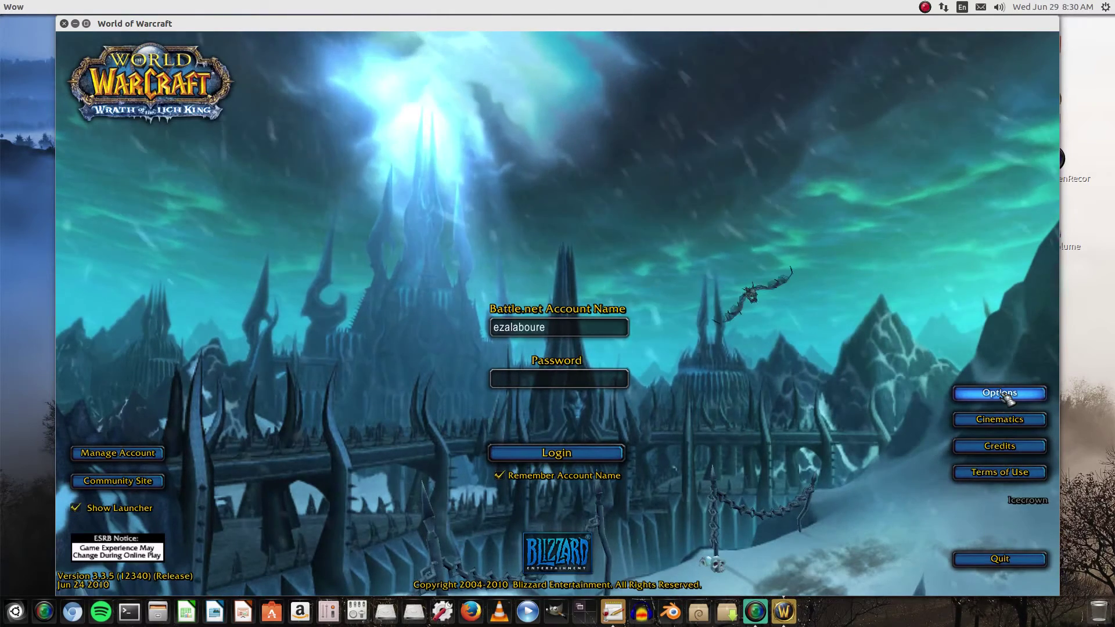
# Set the video resolution to 1280x720 (Wide), apply it and close the options menu
pyautogui.click(1043, 399)
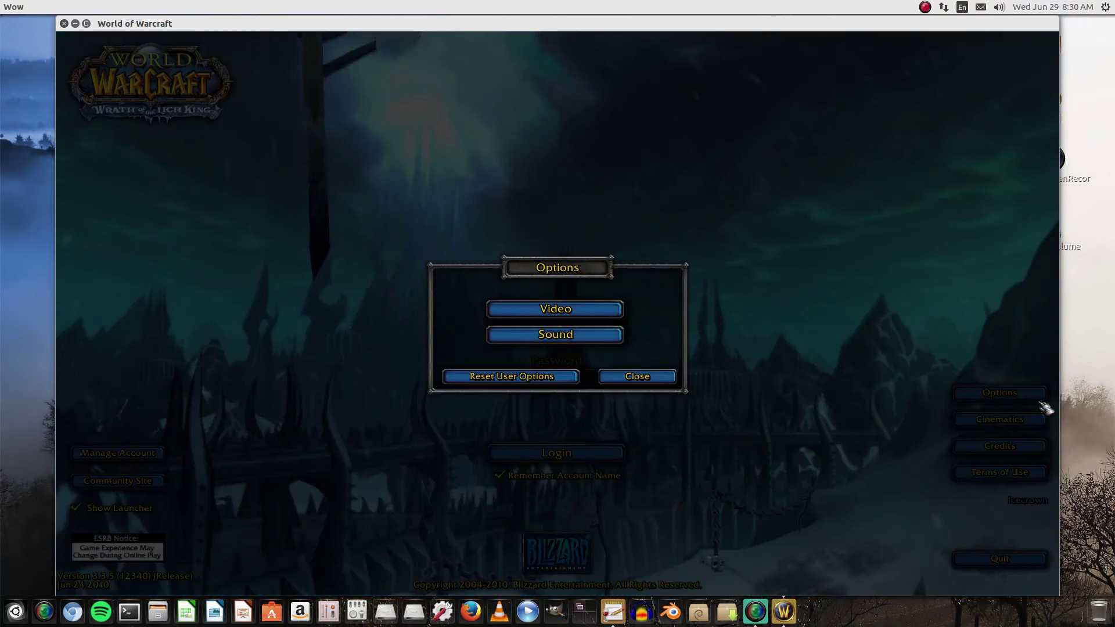
pyautogui.click(599, 309)
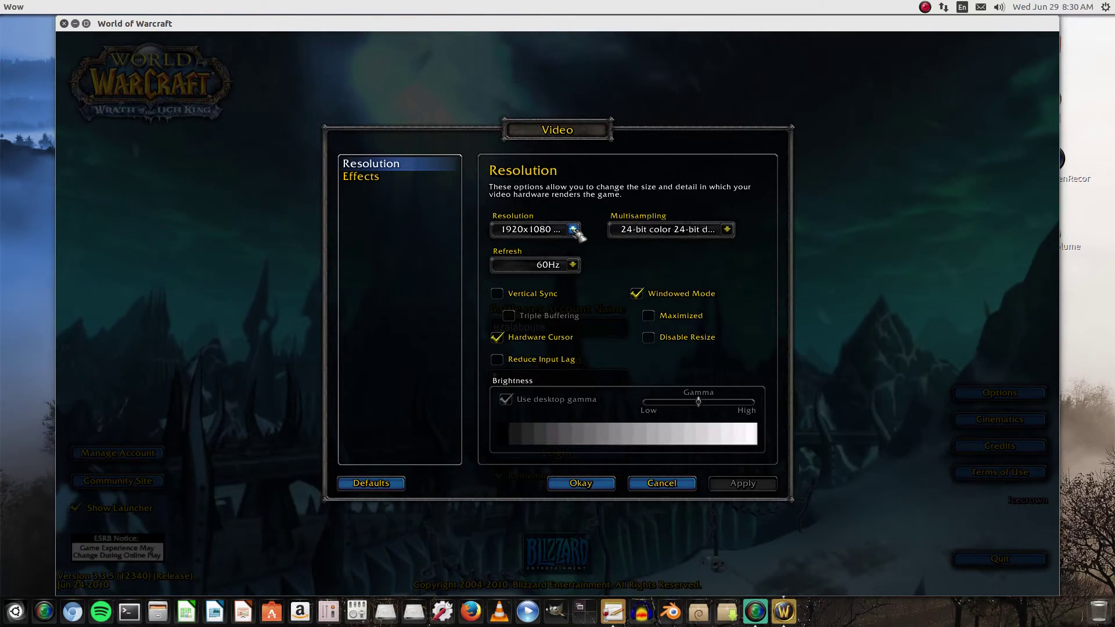
pyautogui.click(573, 229)
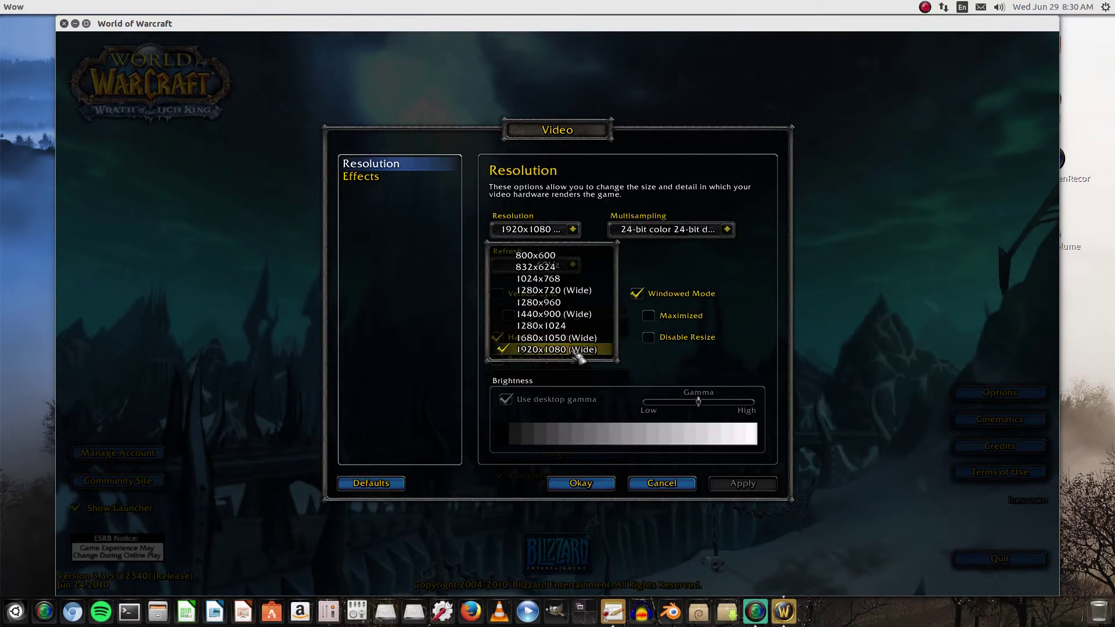
pyautogui.click(553, 290)
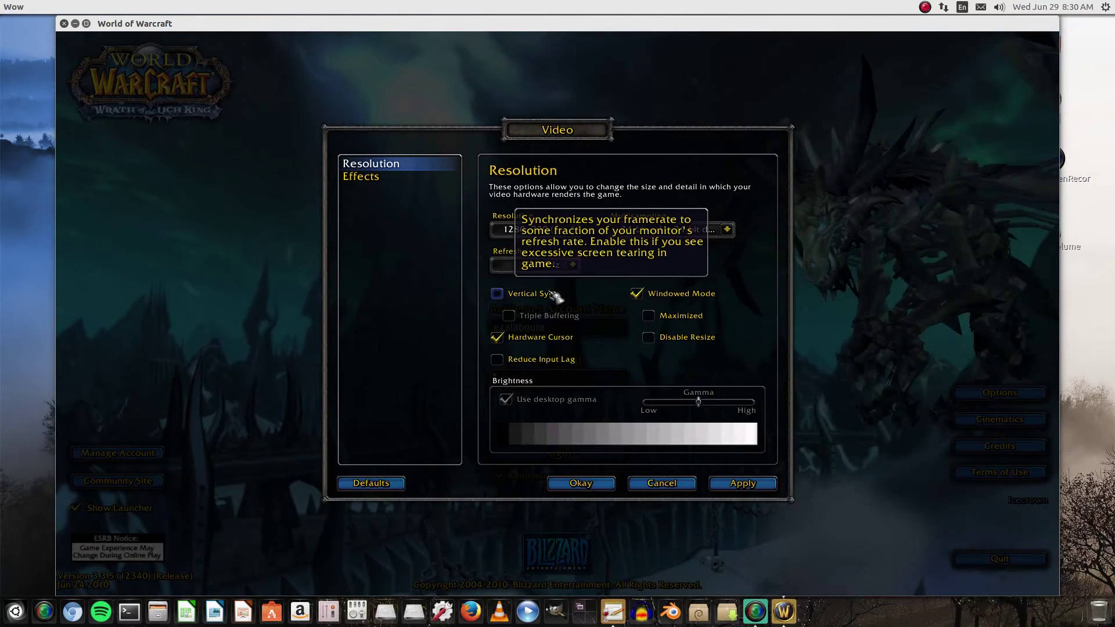
pyautogui.click(768, 488)
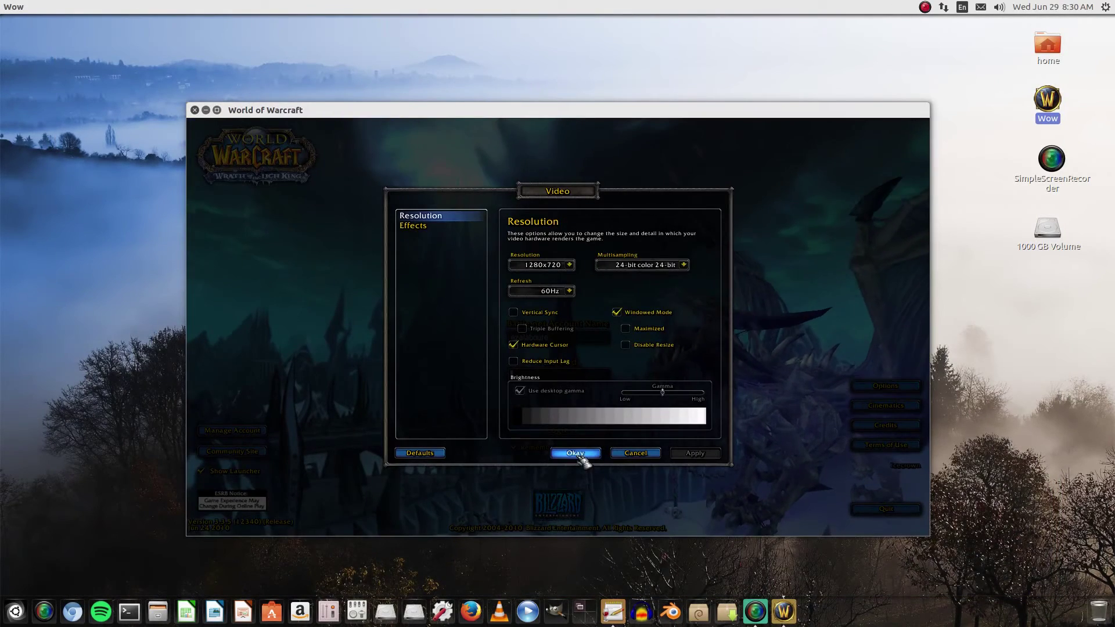
pyautogui.click(583, 457)
pyautogui.click(630, 374)
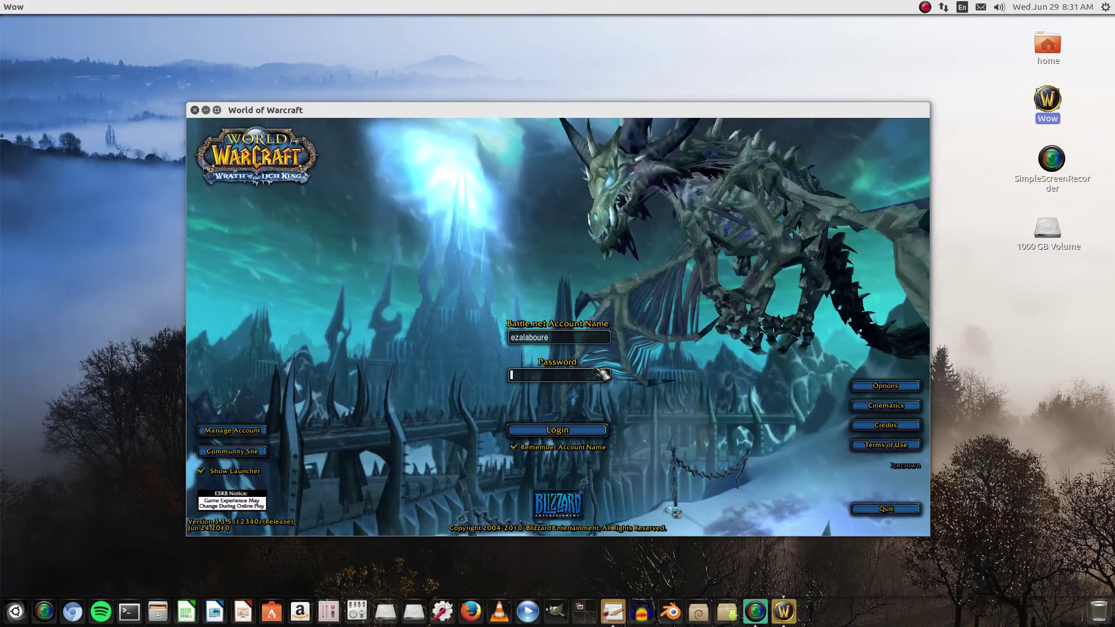
# Enter the world with the Death Knight and walk up the street in Orgrimmar's Valley of Honor
pyautogui.click(925, 7)
pyautogui.click(936, 20)
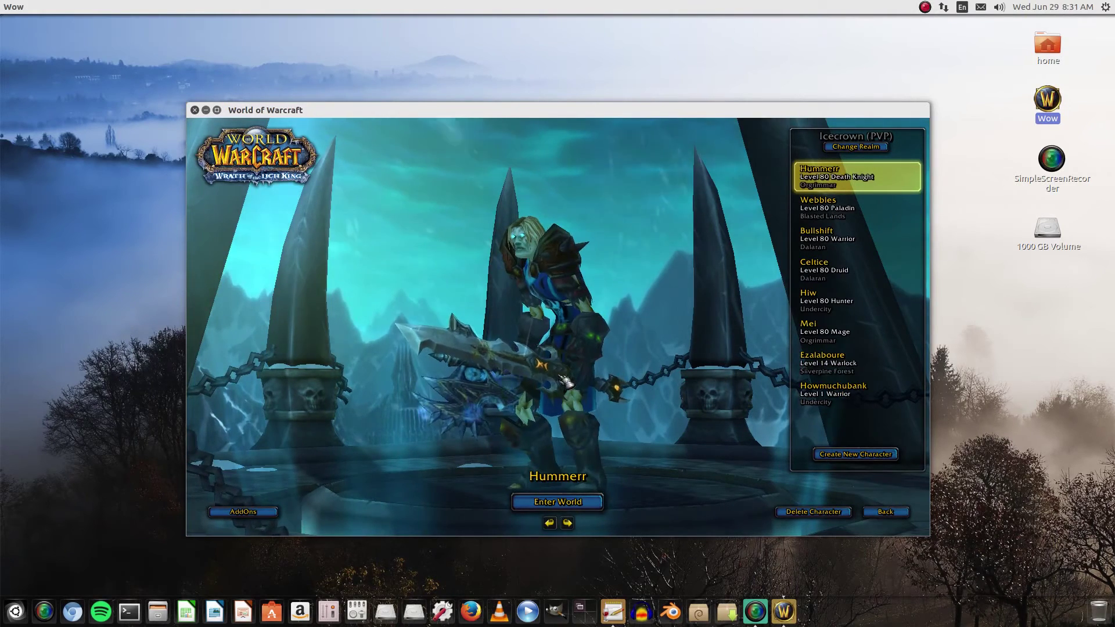
pyautogui.click(590, 503)
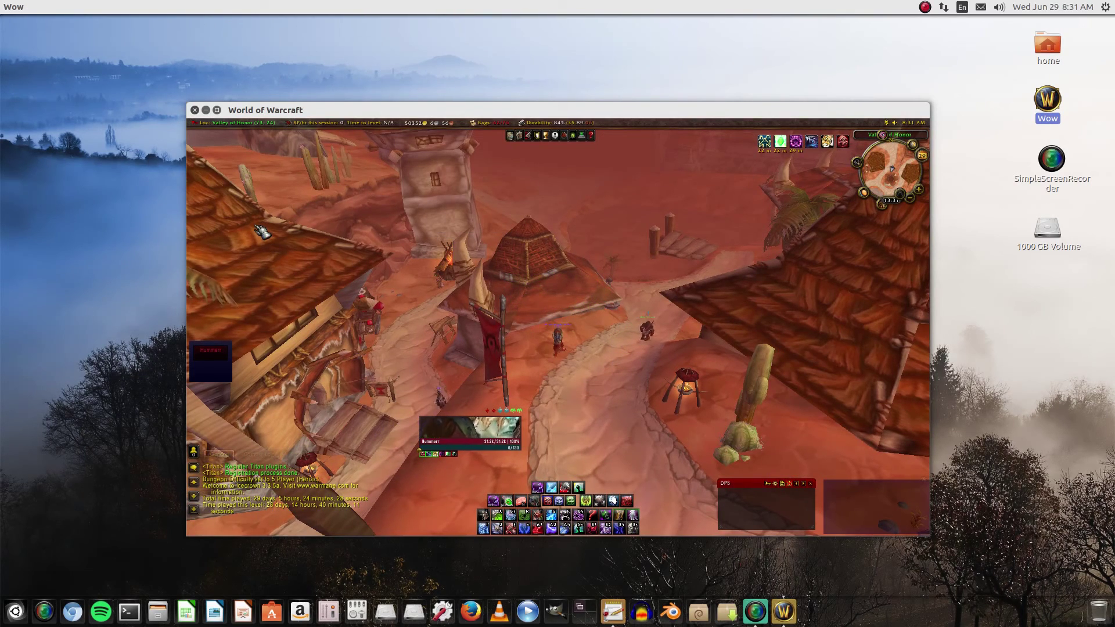
pyautogui.moveTo(262, 232); pyautogui.dragTo(407, 232)
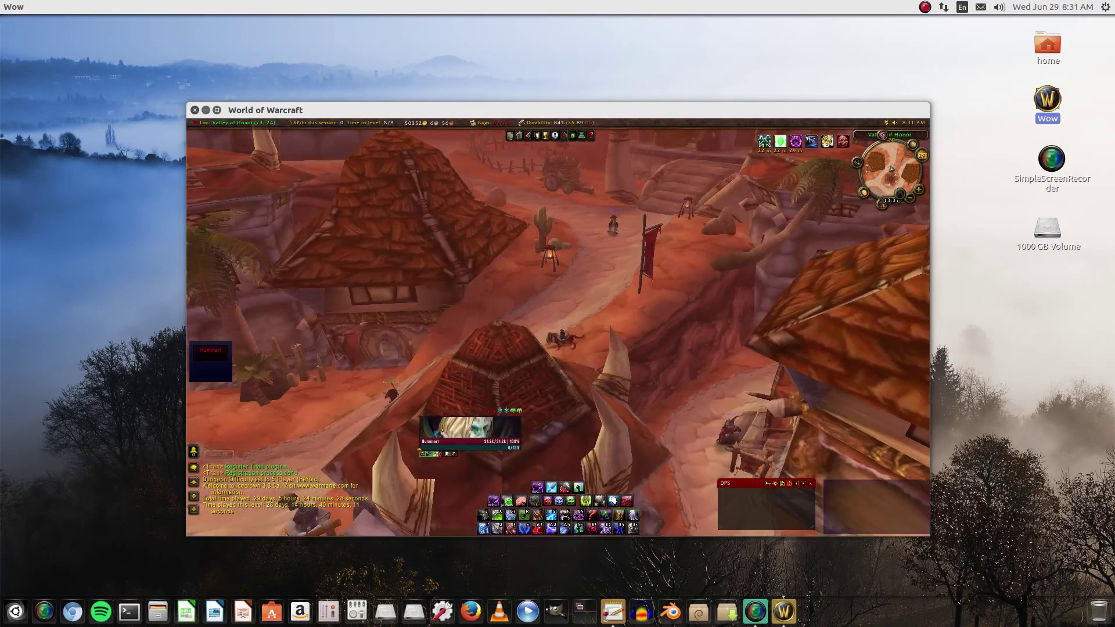
pyautogui.press('w')
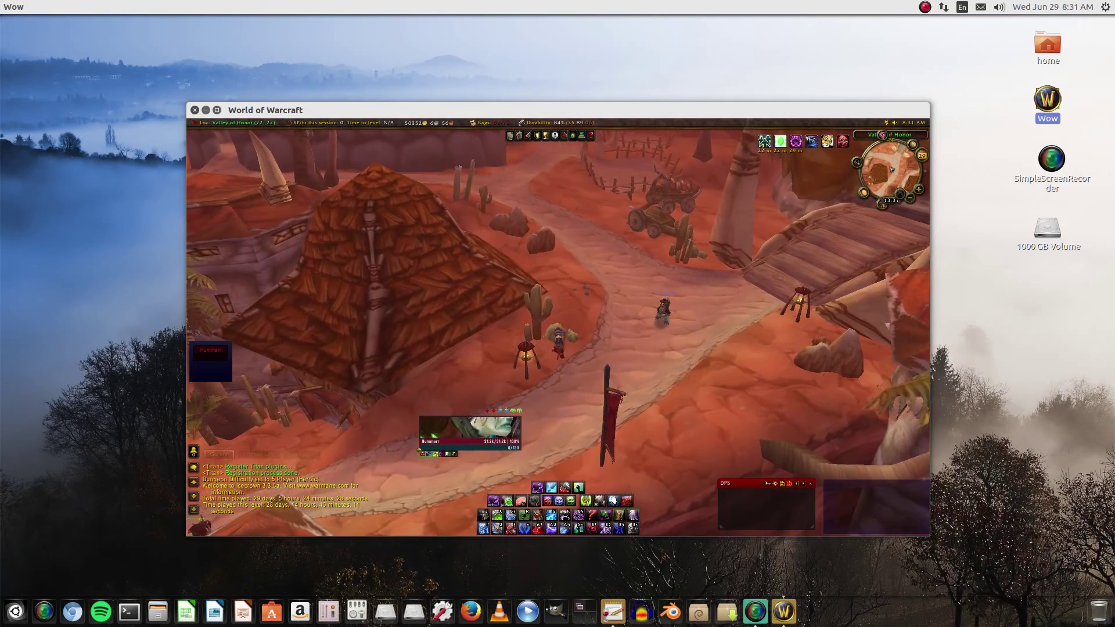